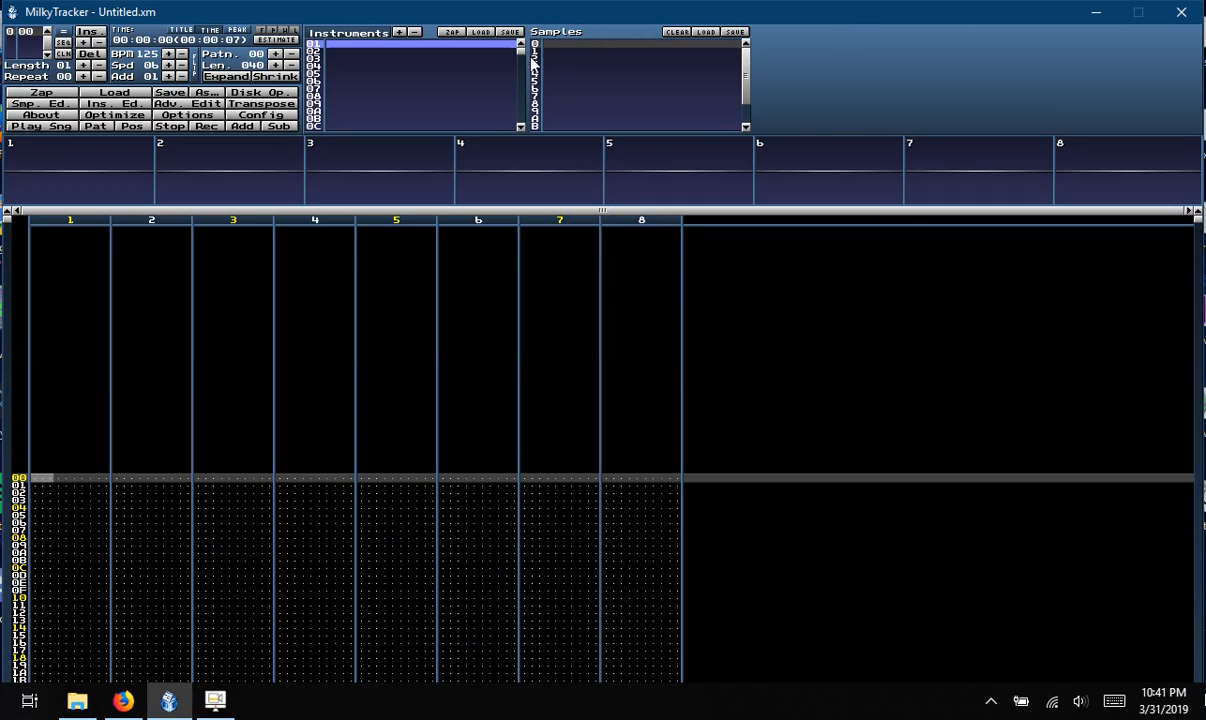
Open the instrument loading dialog and browse to the kiarchive folder inside Documents, milkytracker stuff
left_click(479, 36)
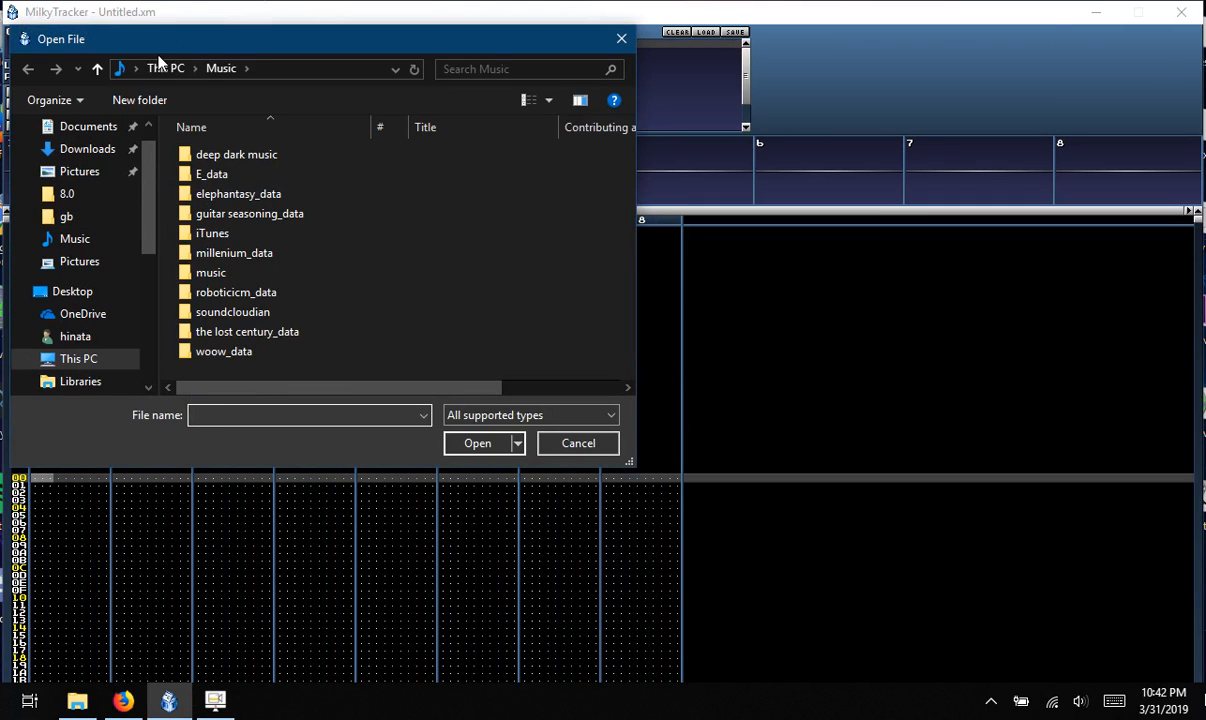
left_click(82, 127)
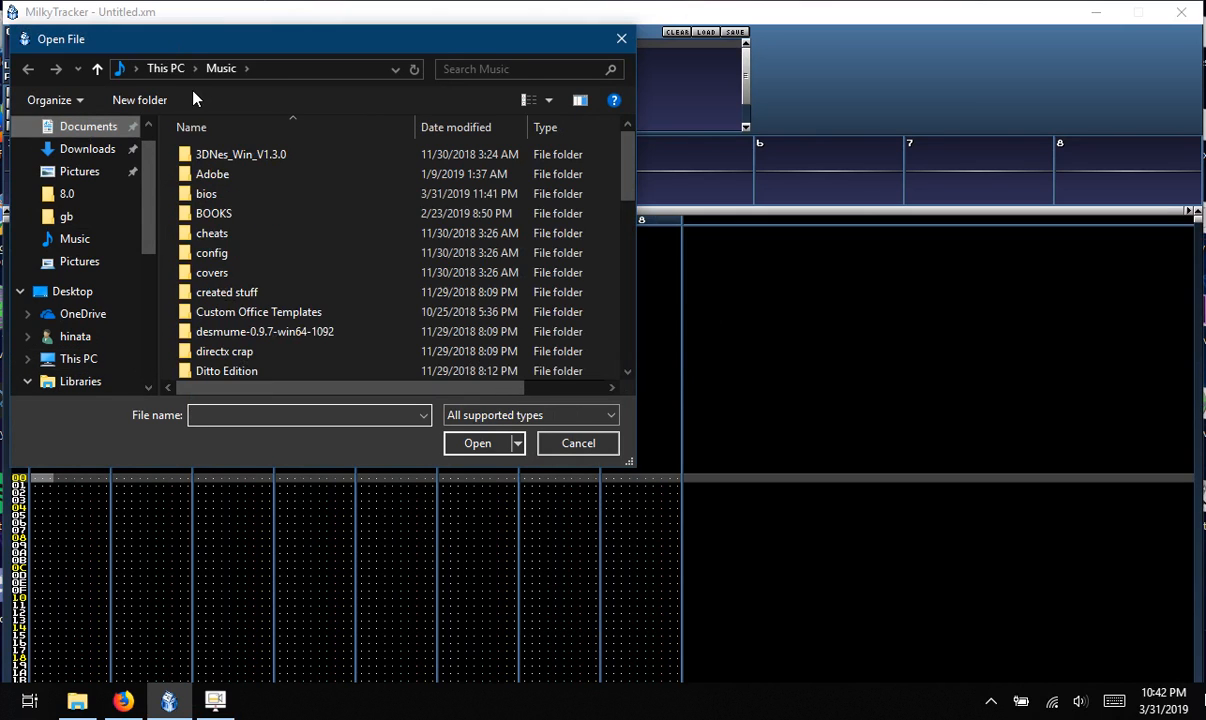
scroll(350, 308, "down", 9)
scroll(349, 307, "up", 4)
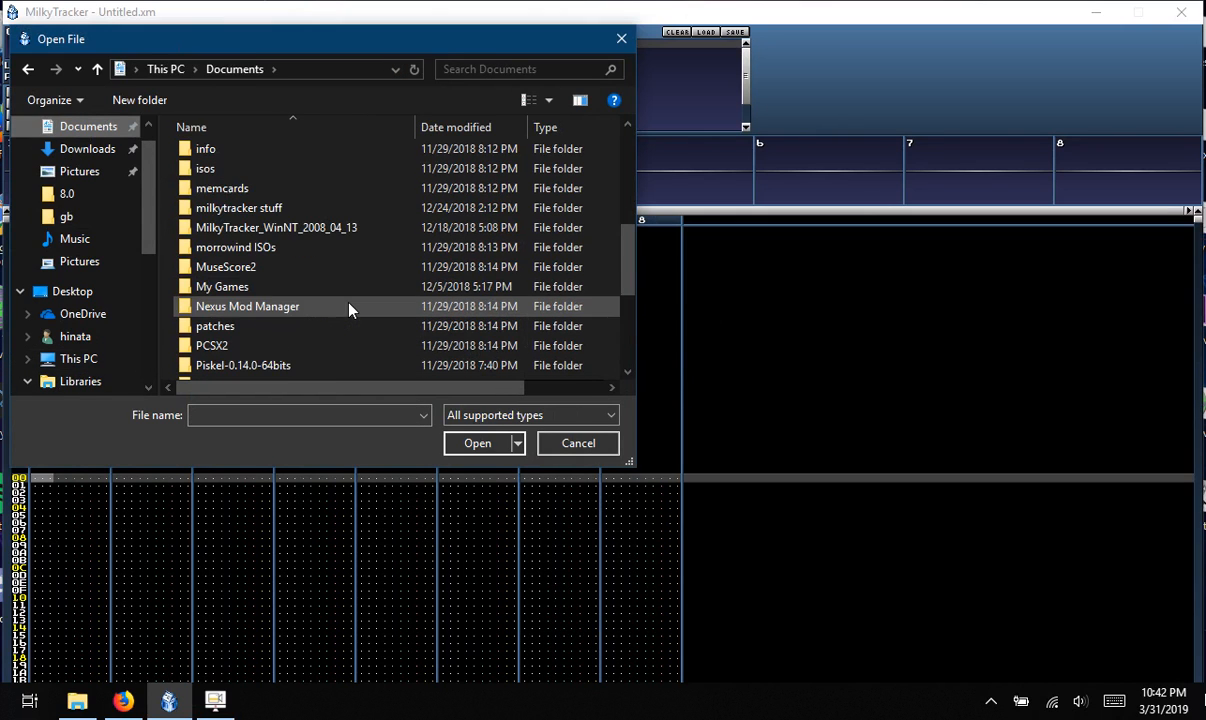
double_click(240, 207)
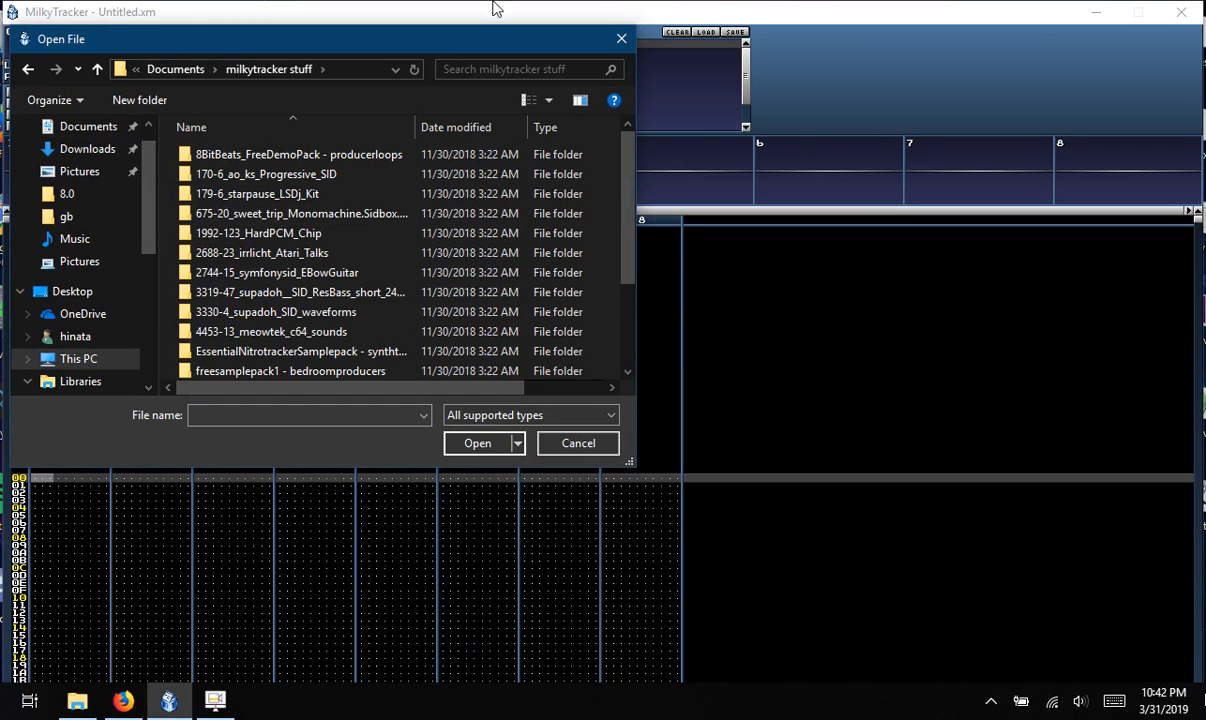
scroll(315, 310, "down", 3)
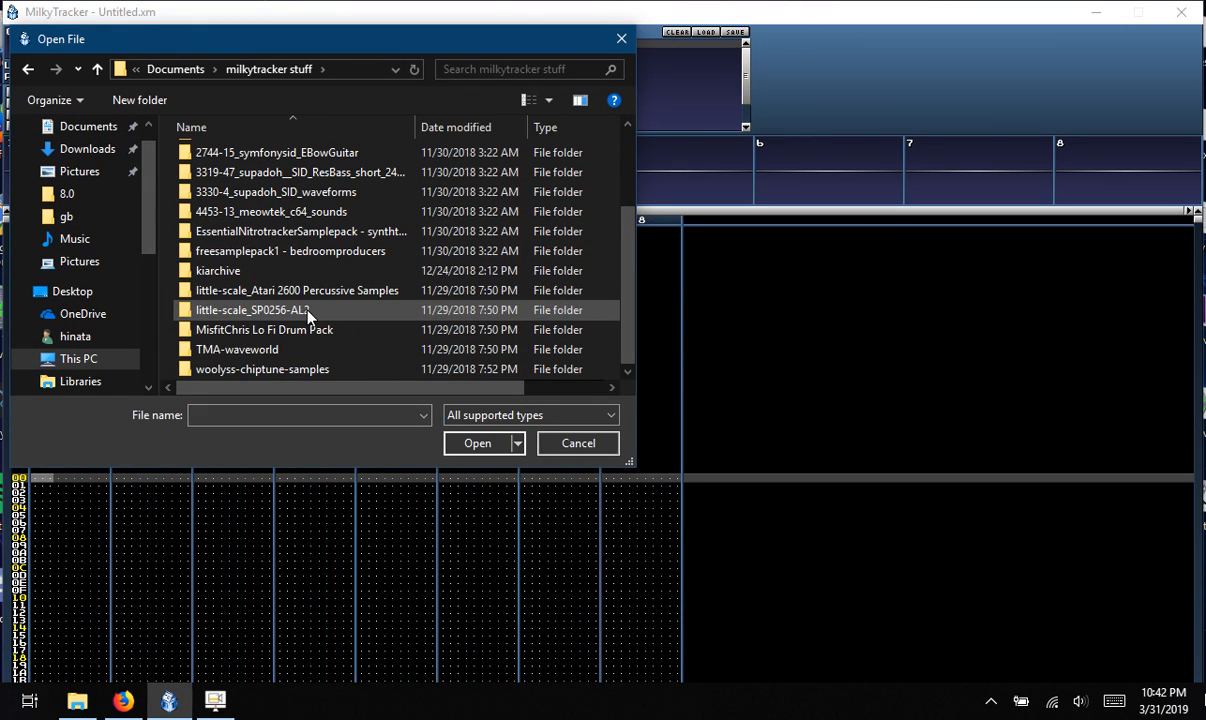
double_click(217, 270)
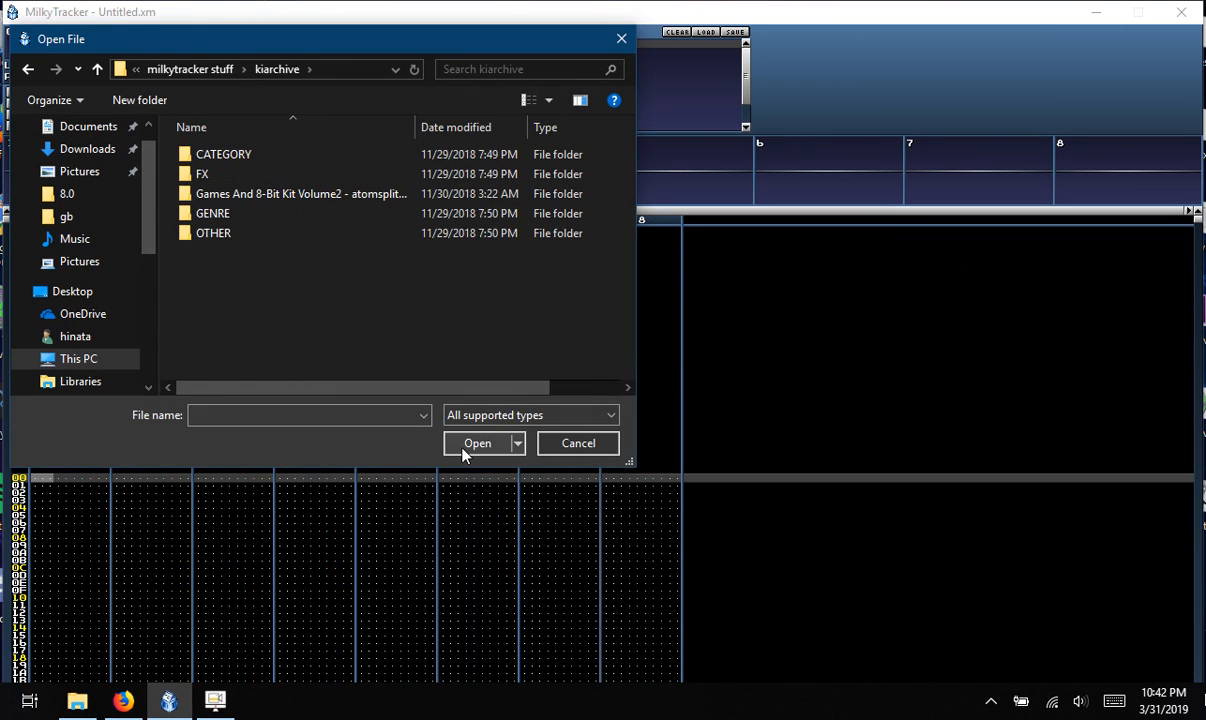
Load NLGTR01F.XI from the CATEGORY, GUITAR, ACOUSTIC, NYLON folder into instrument slot 01
double_click(235, 150)
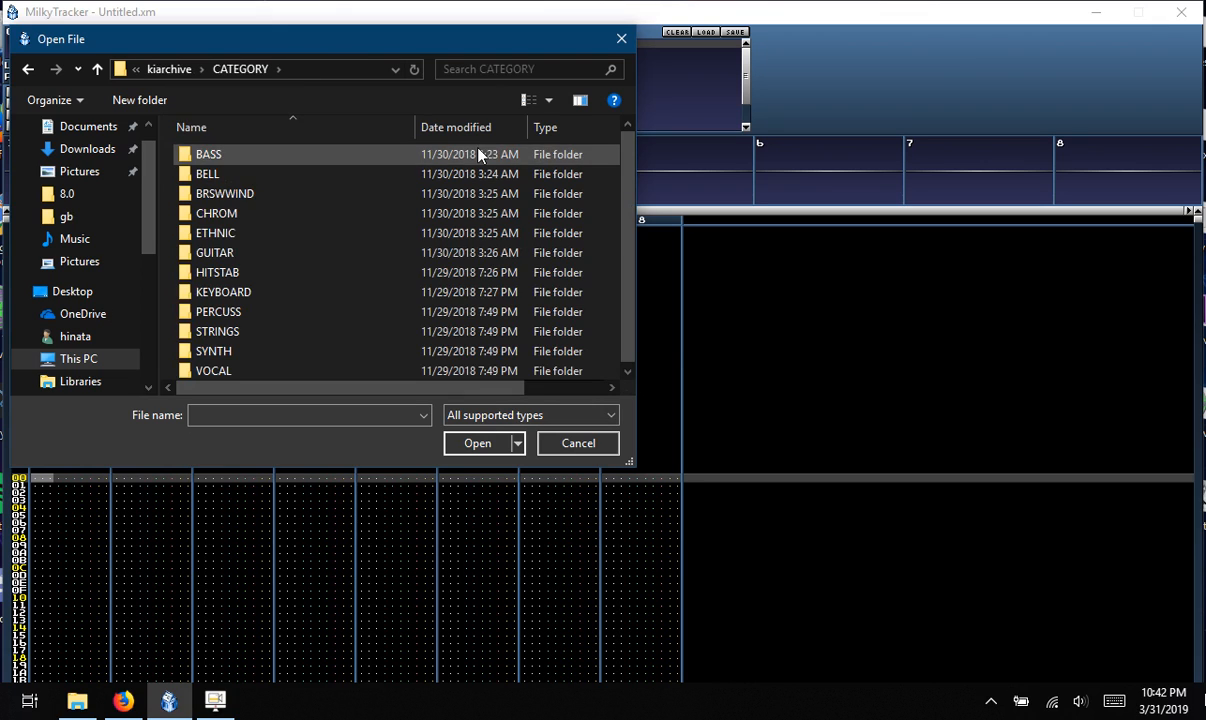
double_click(245, 253)
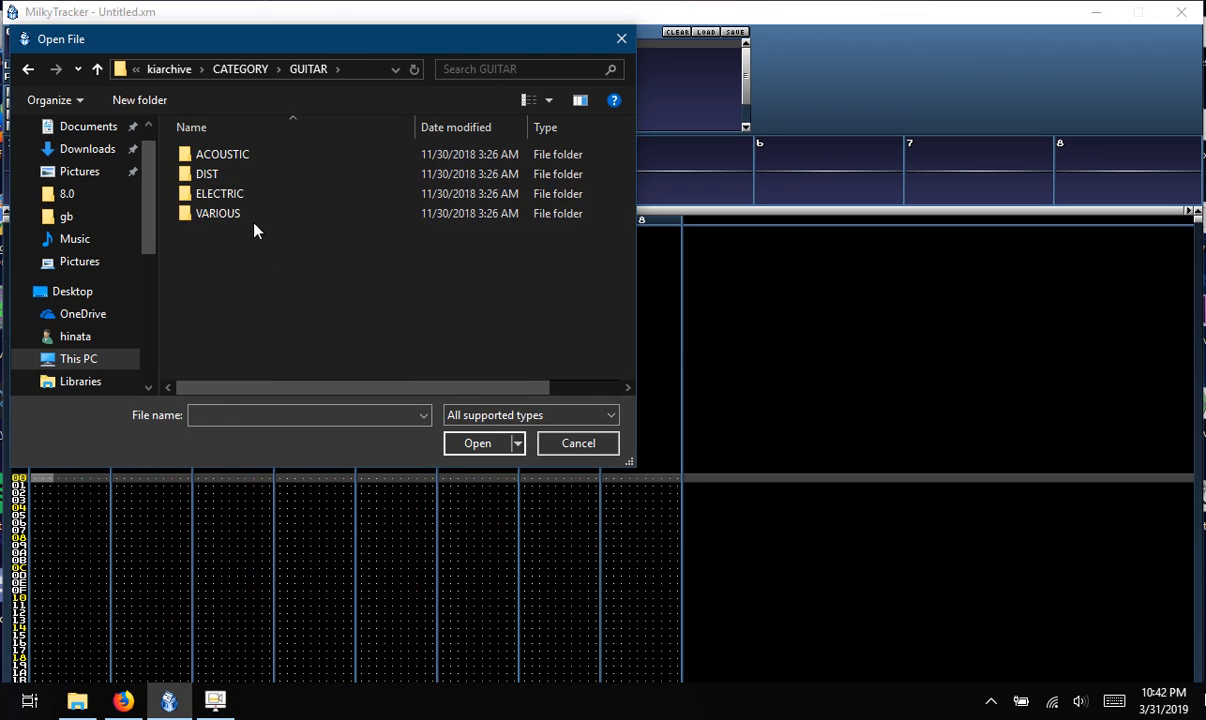
double_click(226, 155)
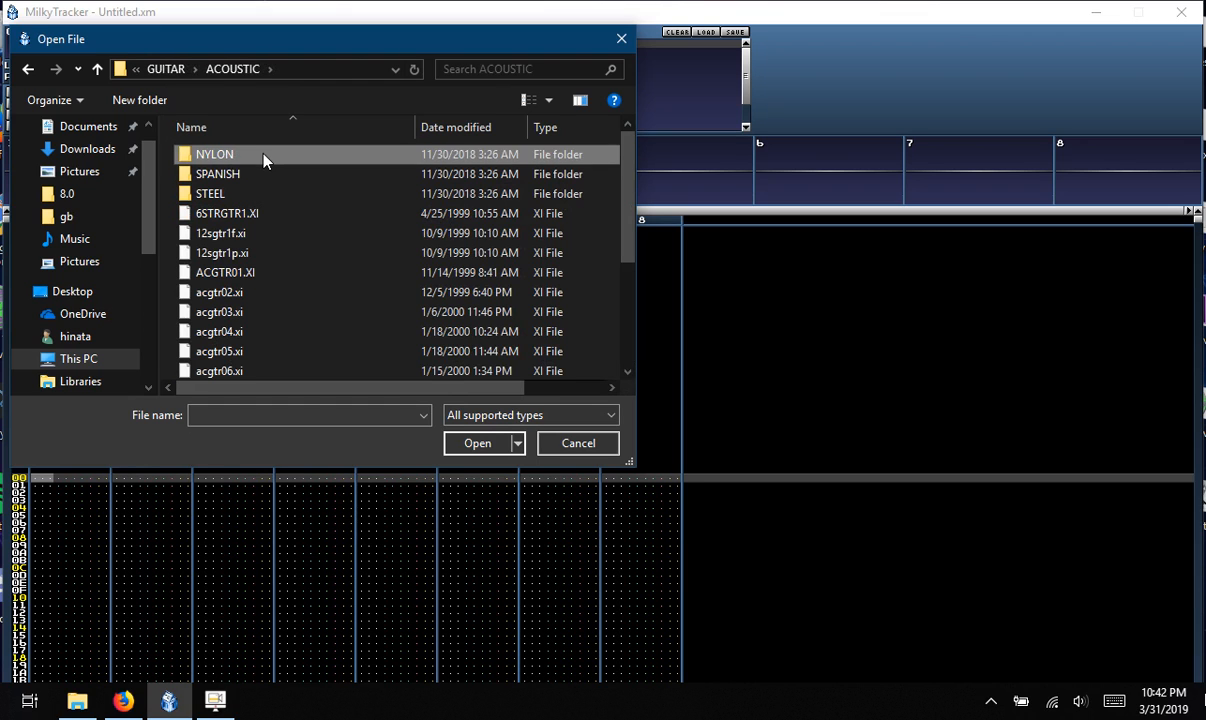
double_click(262, 156)
left_click(247, 160)
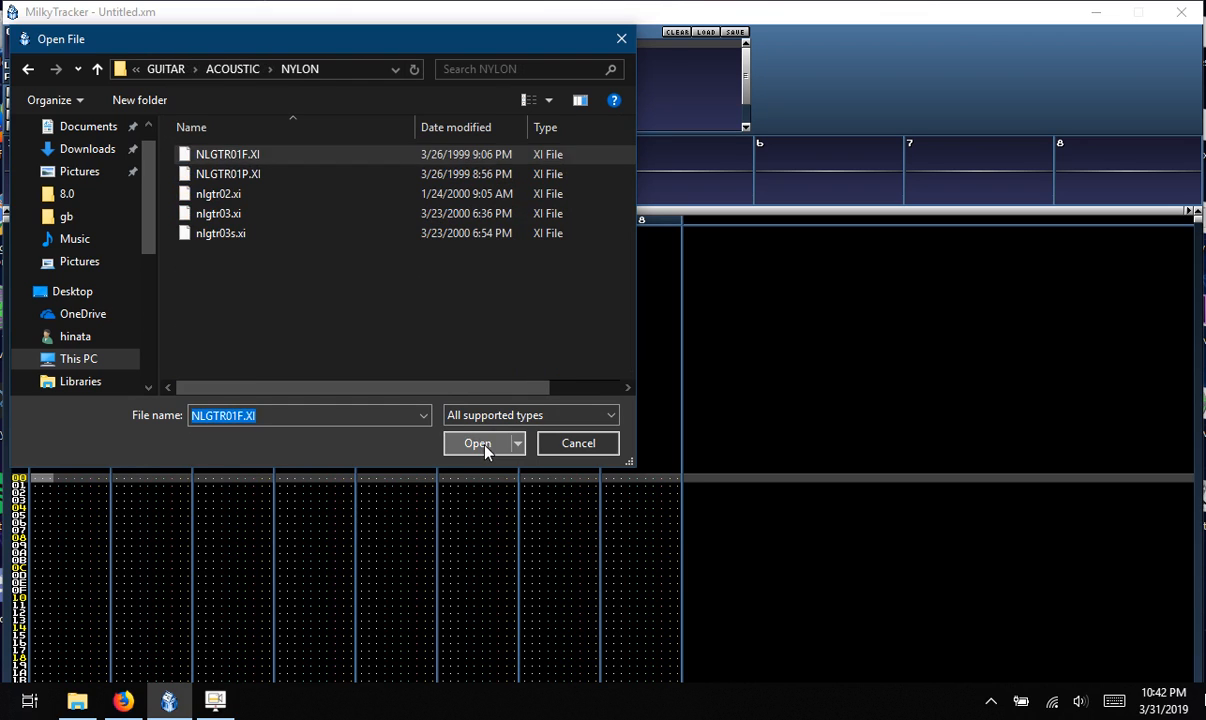
left_click(480, 445)
Audition the nylon guitar instrument with a few test notes
key("q")
key("w")
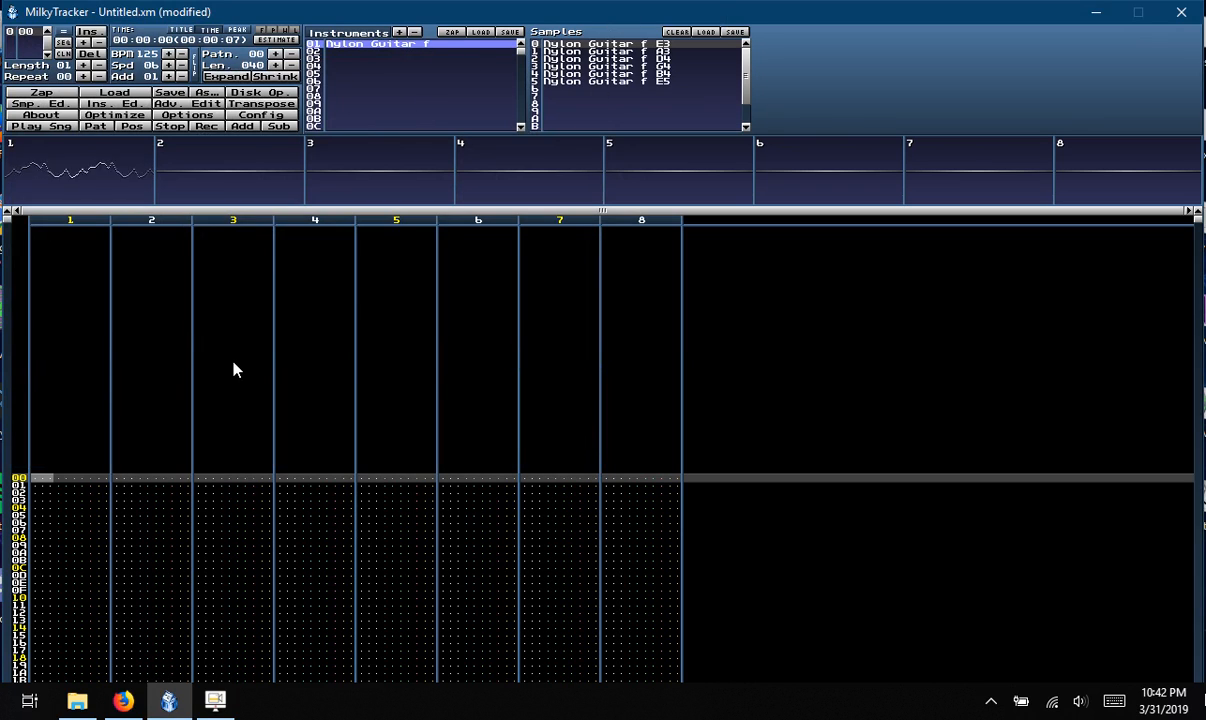
key("e")
key("q")
key("z")
Turn on record mode and enter A-5 at rows 00 and 03 and E-5 at row 05 in channel 1
left_click(42, 480)
key("space")
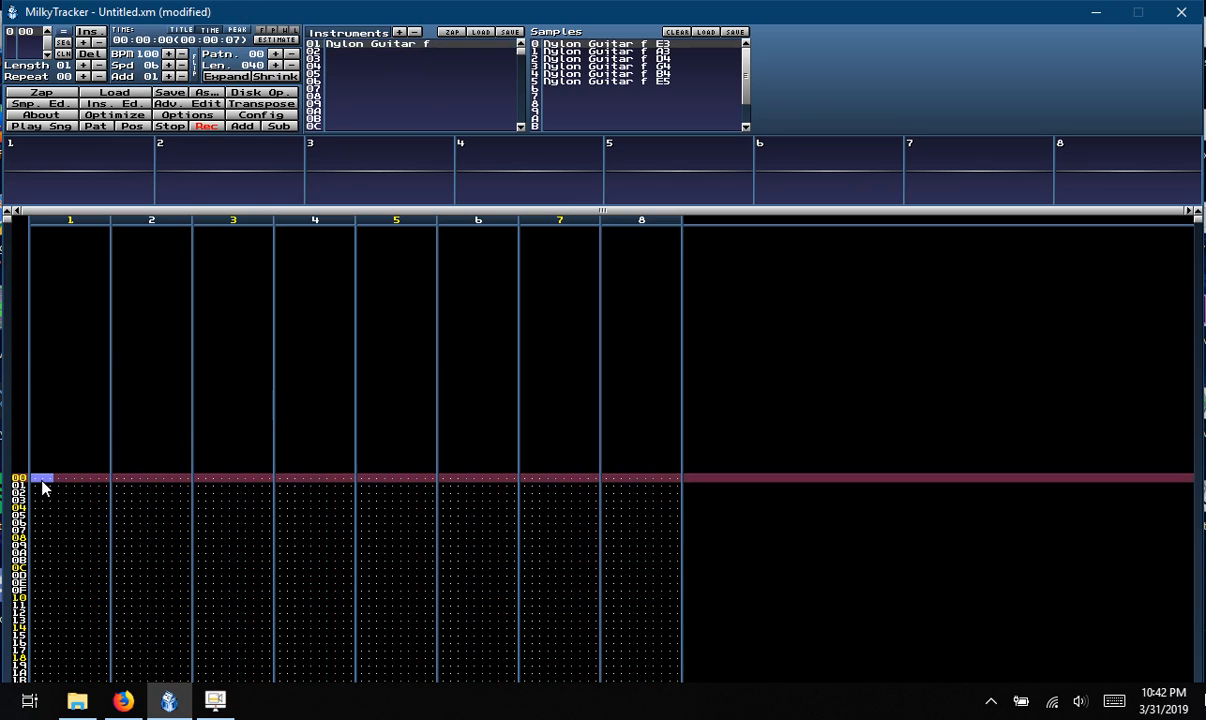
key("n")
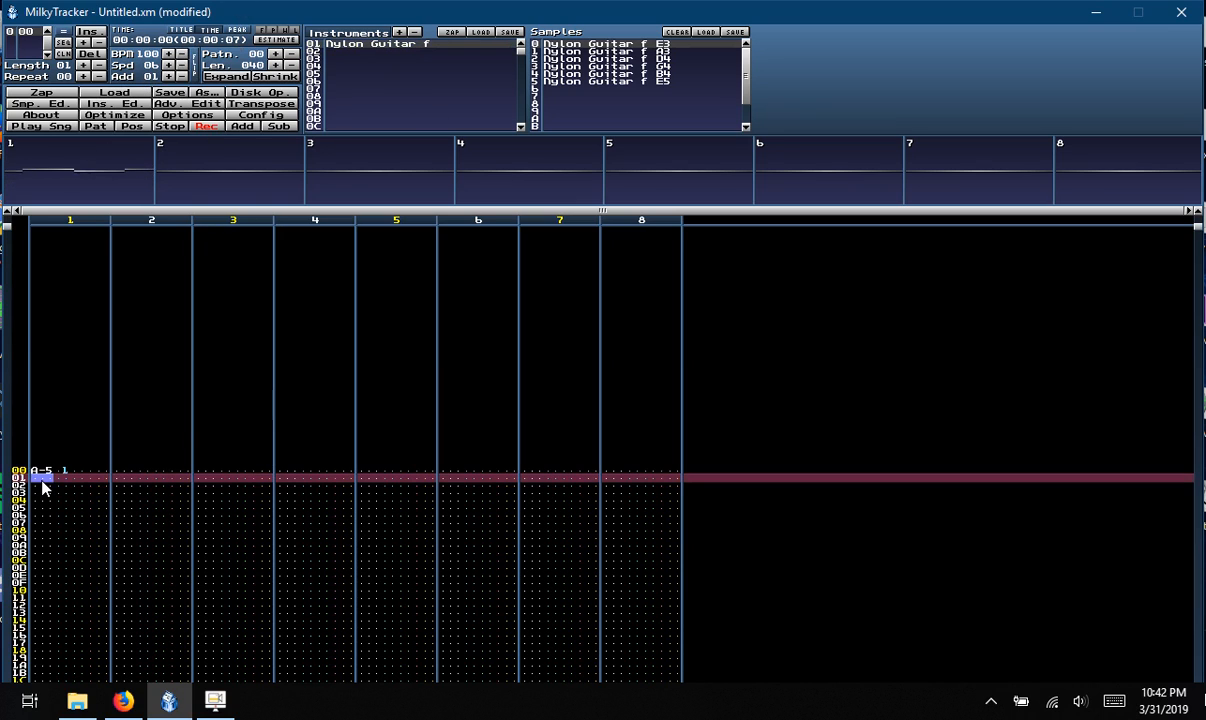
key("Down")
key("Down")
key("n")
key("Down")
key("c")
Enter F-5 at rows 07 and 09 in channel 1
key("Down")
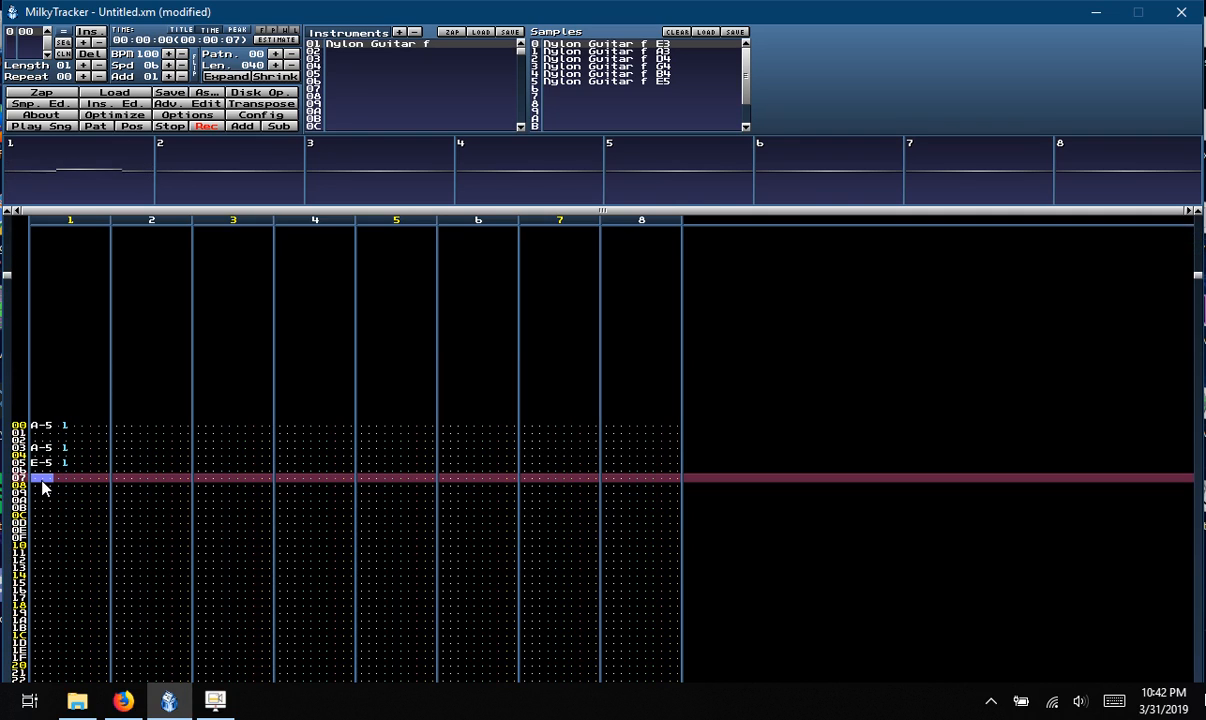
key("v")
key("Down")
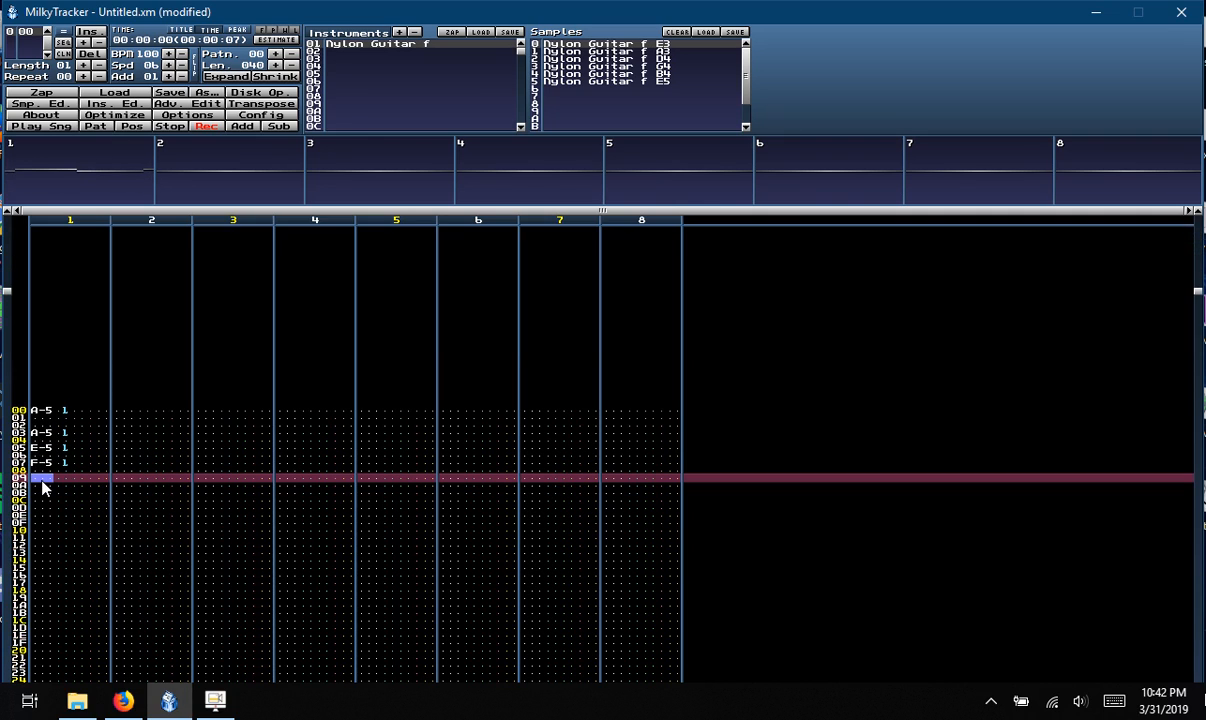
key("v")
Enter E-5 at row 0A and D-5 at rows 0B and 0E in channel 1
key("Down")
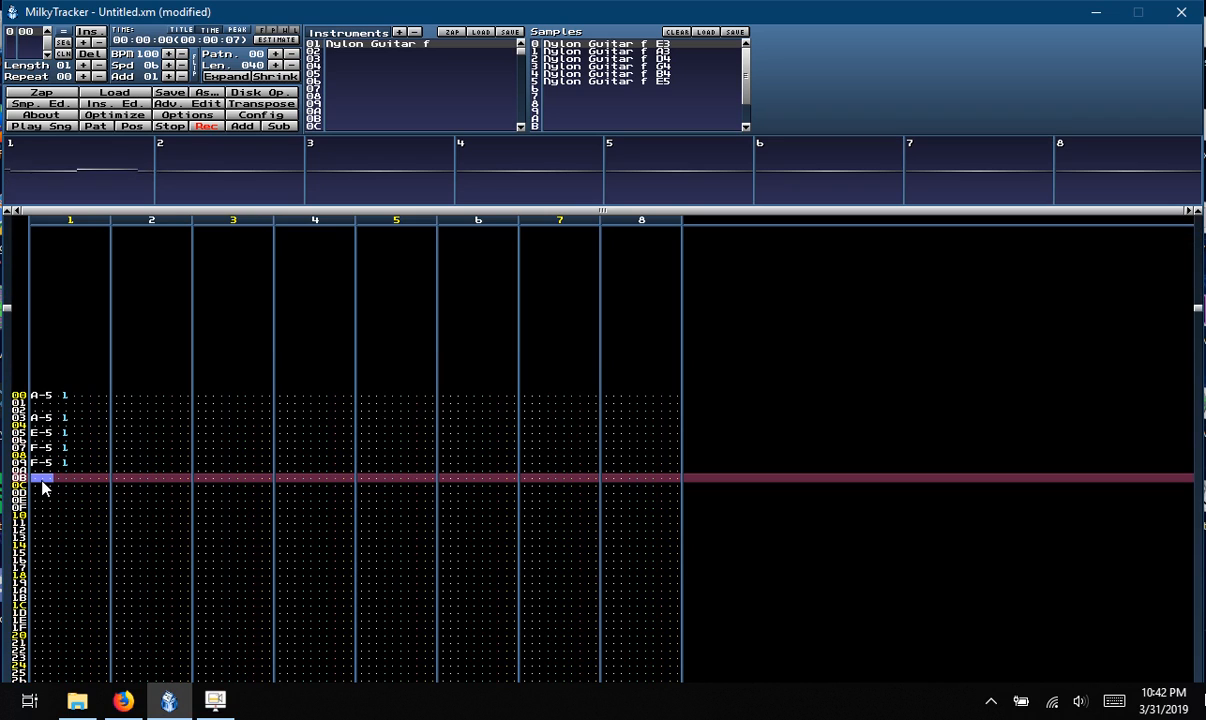
key("c")
key("Down")
key("Up")
key("Up")
key("x")
key("Down")
key("Down")
key("x")
Enter E-5 at row 10 and B-5 at row 12 in channel 1
key("Down")
key("b")
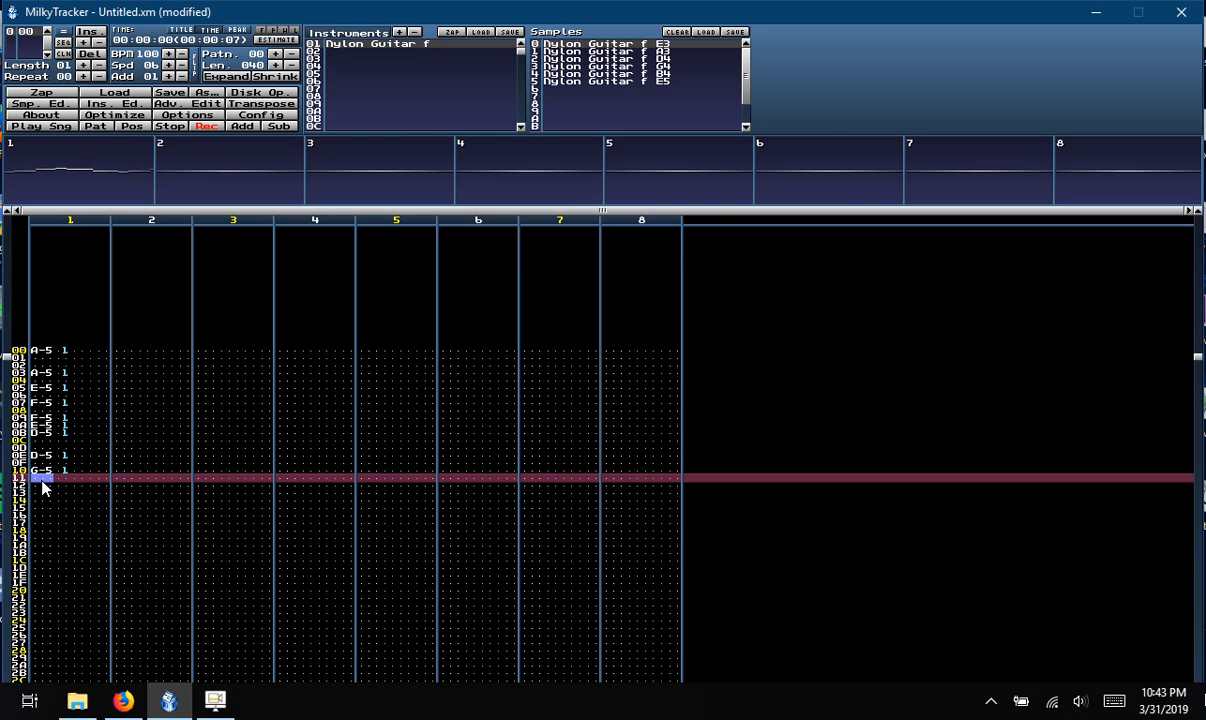
key("v")
key("Up")
key("c")
key("Down")
key("m")
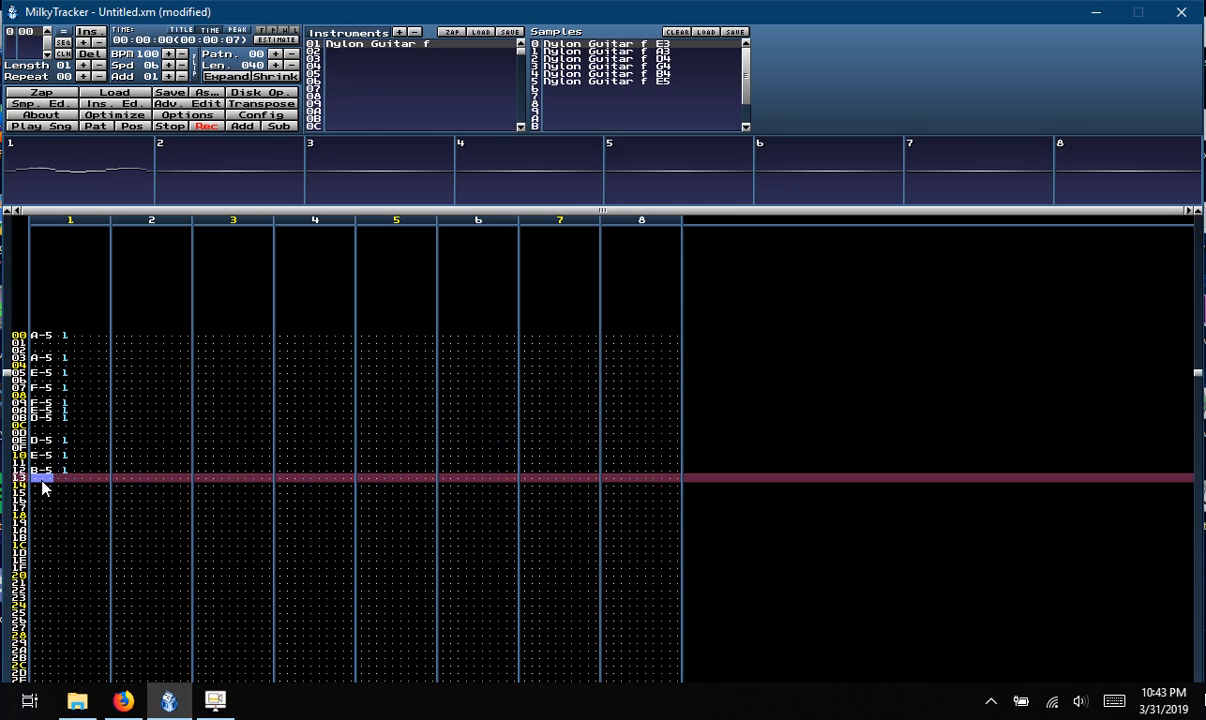
Enter A-5 at row 11 in channel 1 and delete the note at row 12
key("n")
key("Up")
key("Up")
key("n")
key("Down")
key("Up")
key("Delete")
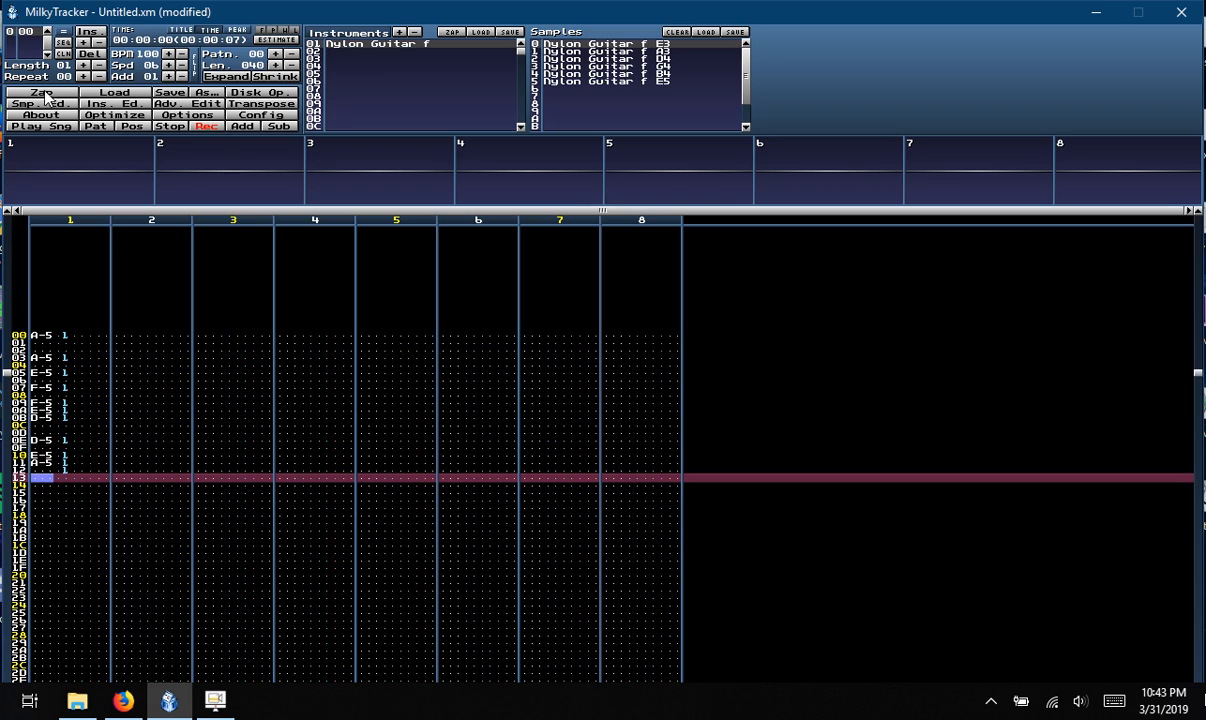
Play the song to hear the melody so far and stop playback
left_click(40, 127)
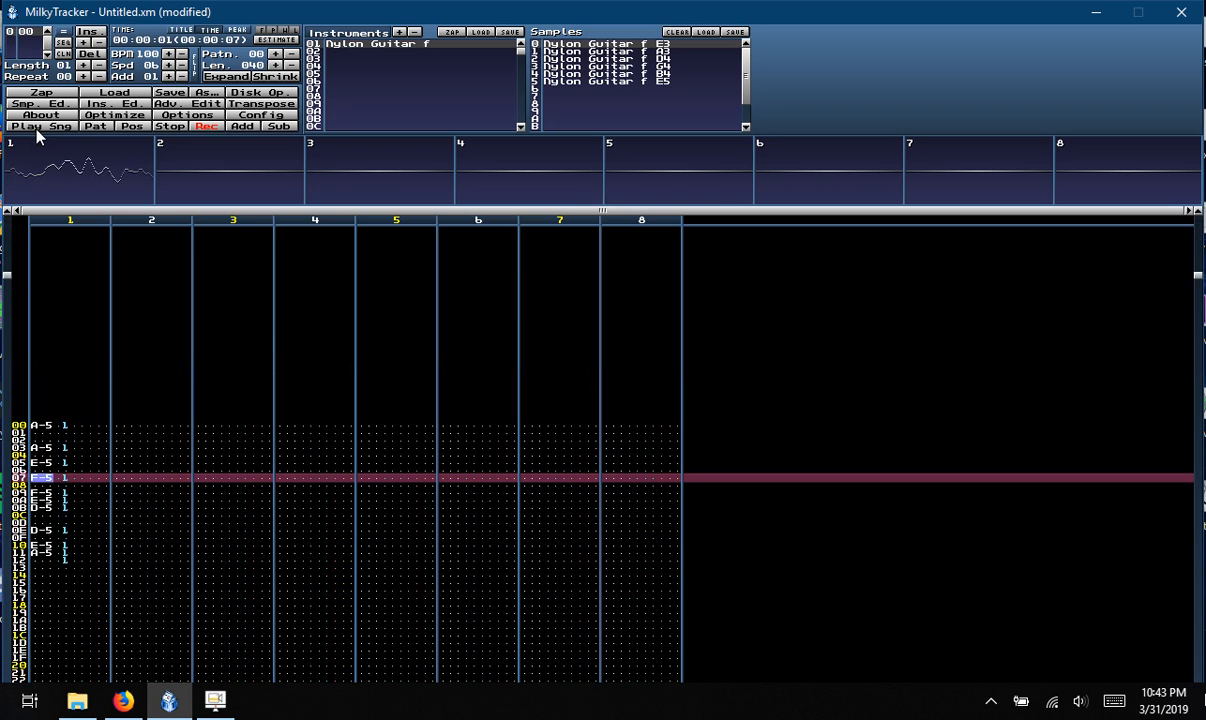
left_click(170, 129)
Continue the channel 1 melody with C-6 at rows 13 and 15, B-5 at row 16 and A-5 at row 17
left_click(52, 441)
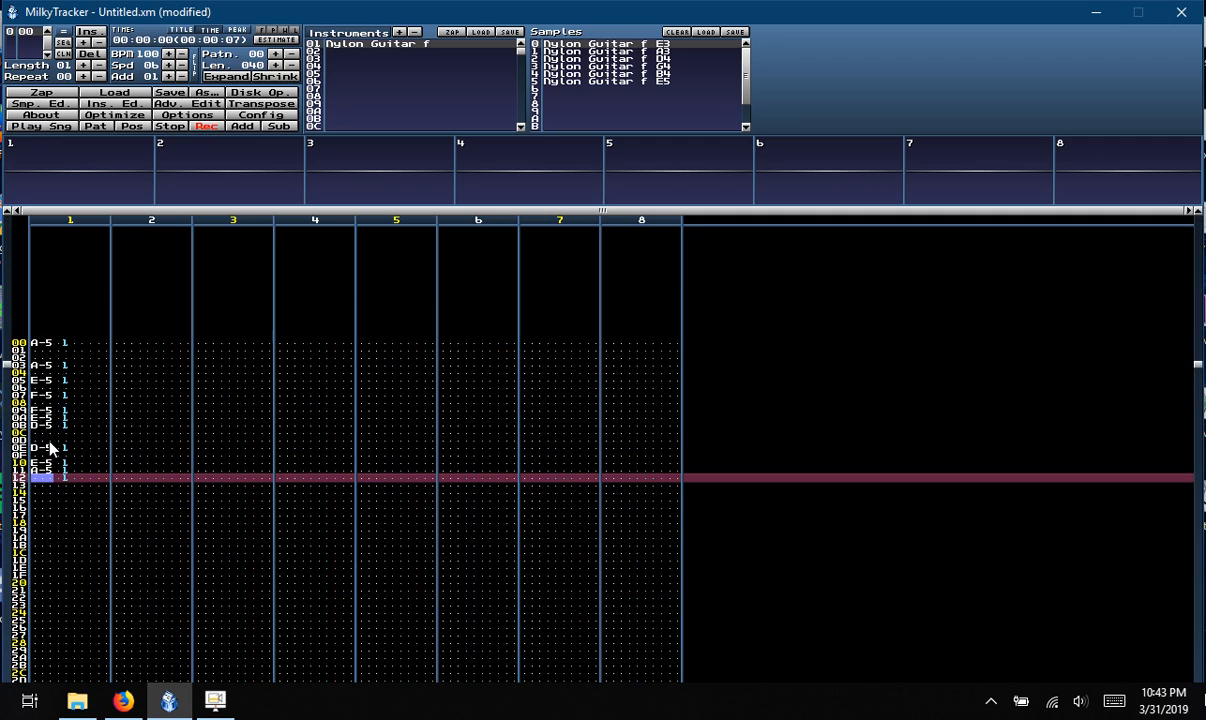
key("Down")
key("t")
key("Up")
key("i")
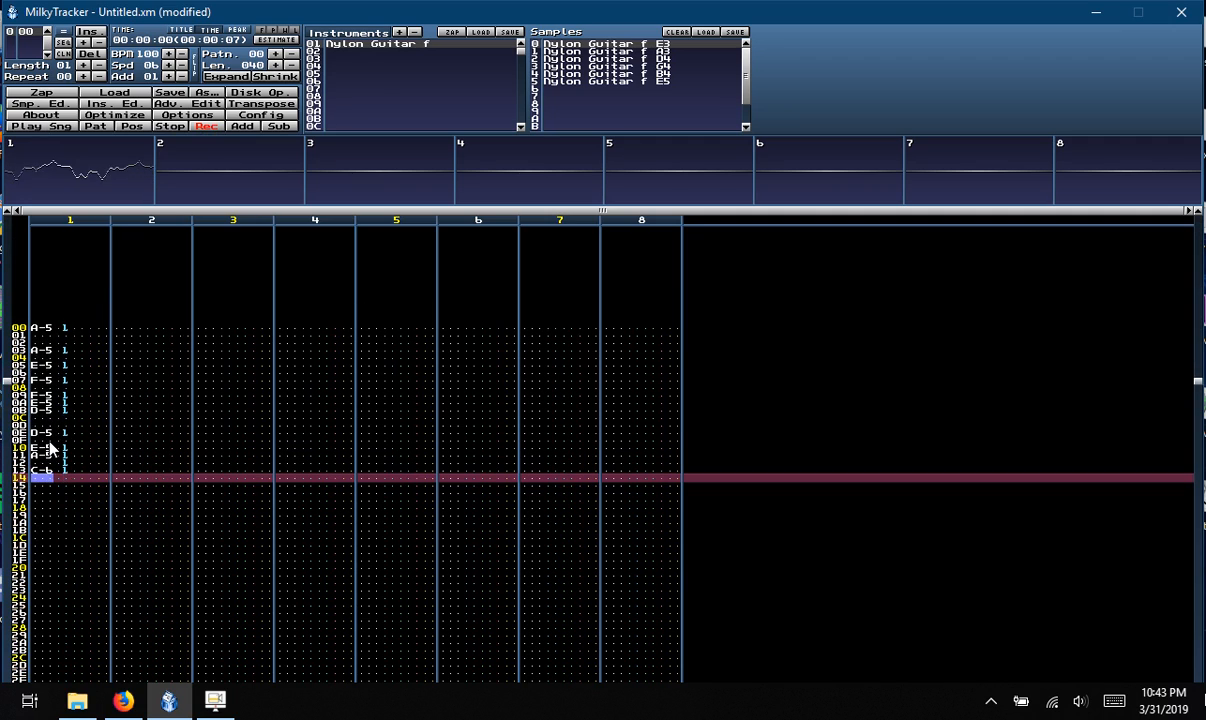
key("Down")
key("i")
key("u")
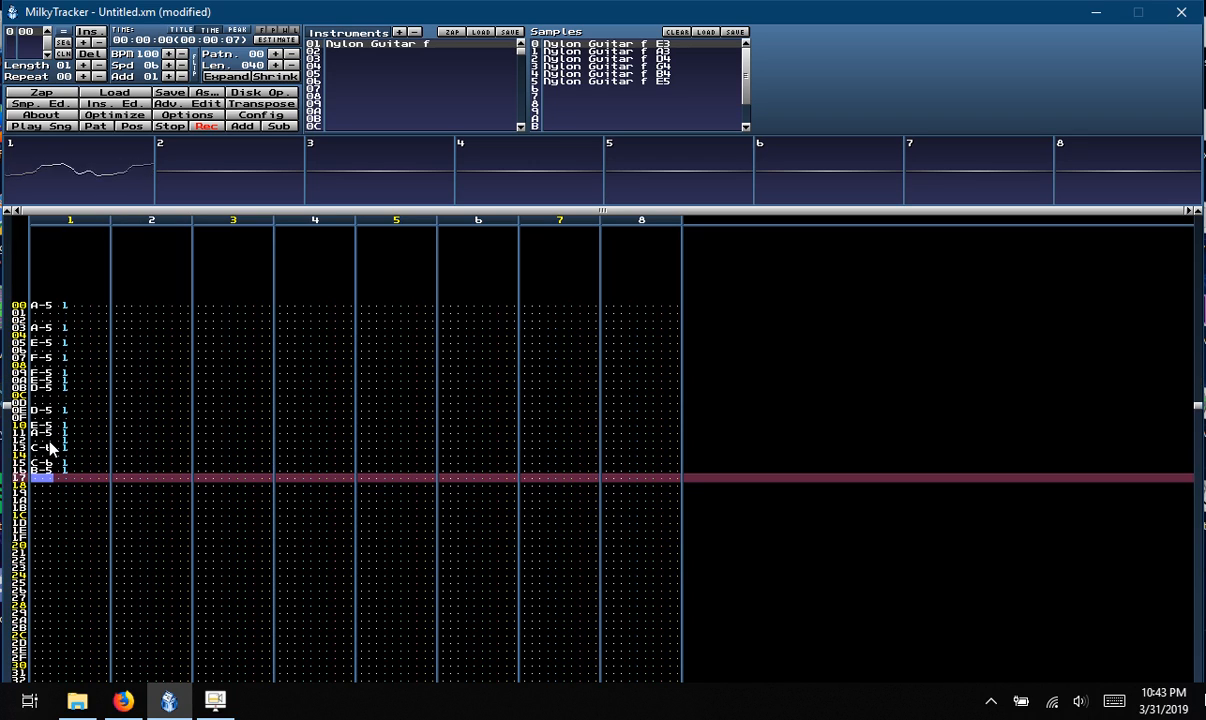
key("y")
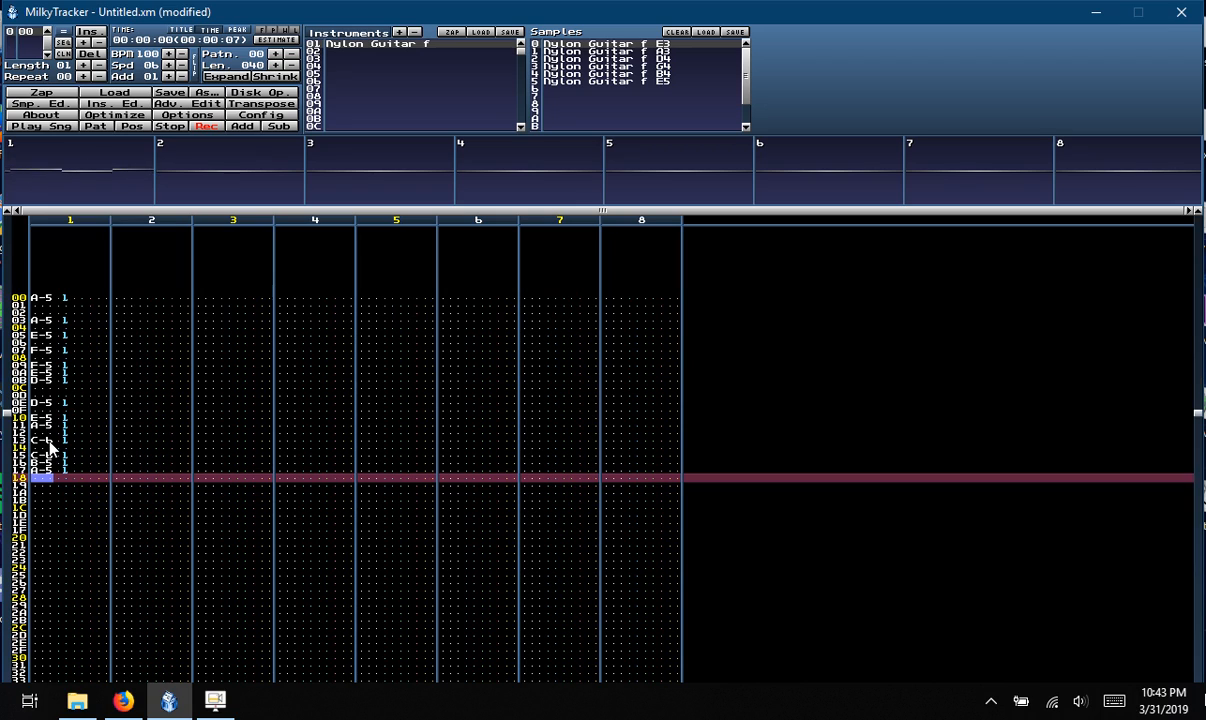
key("Down")
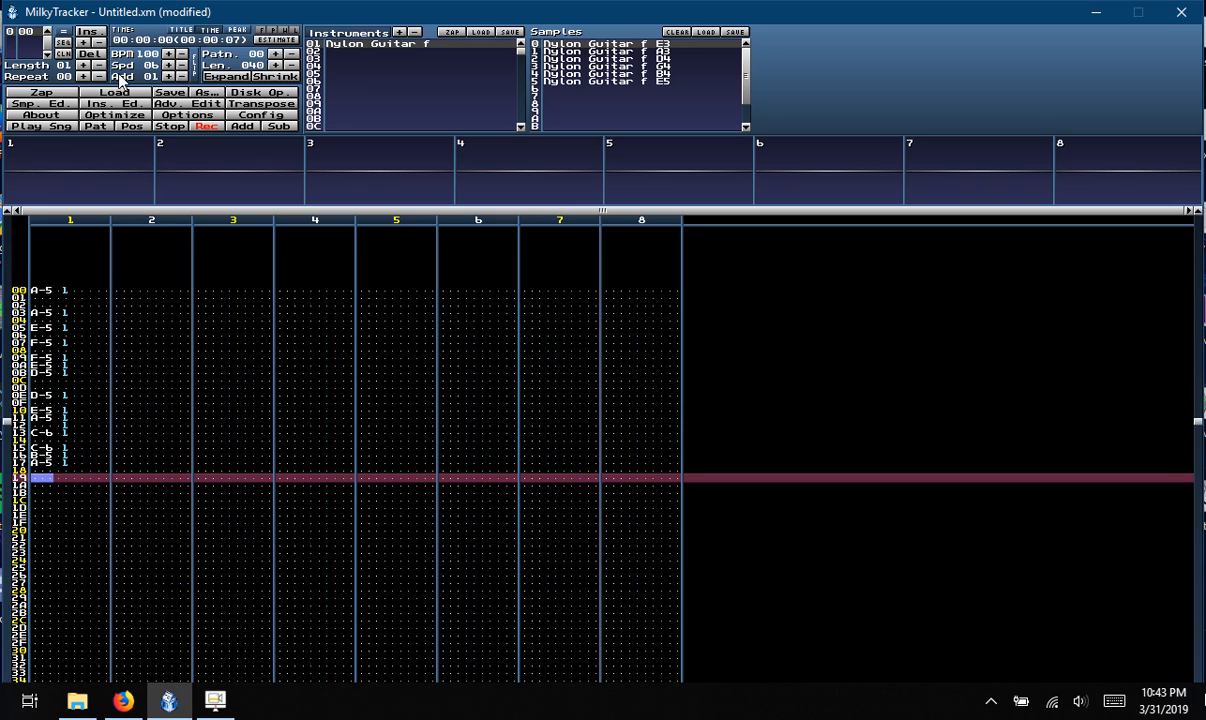
Shorten the pattern length to 019 and play the song back to check it
left_click(291, 65)
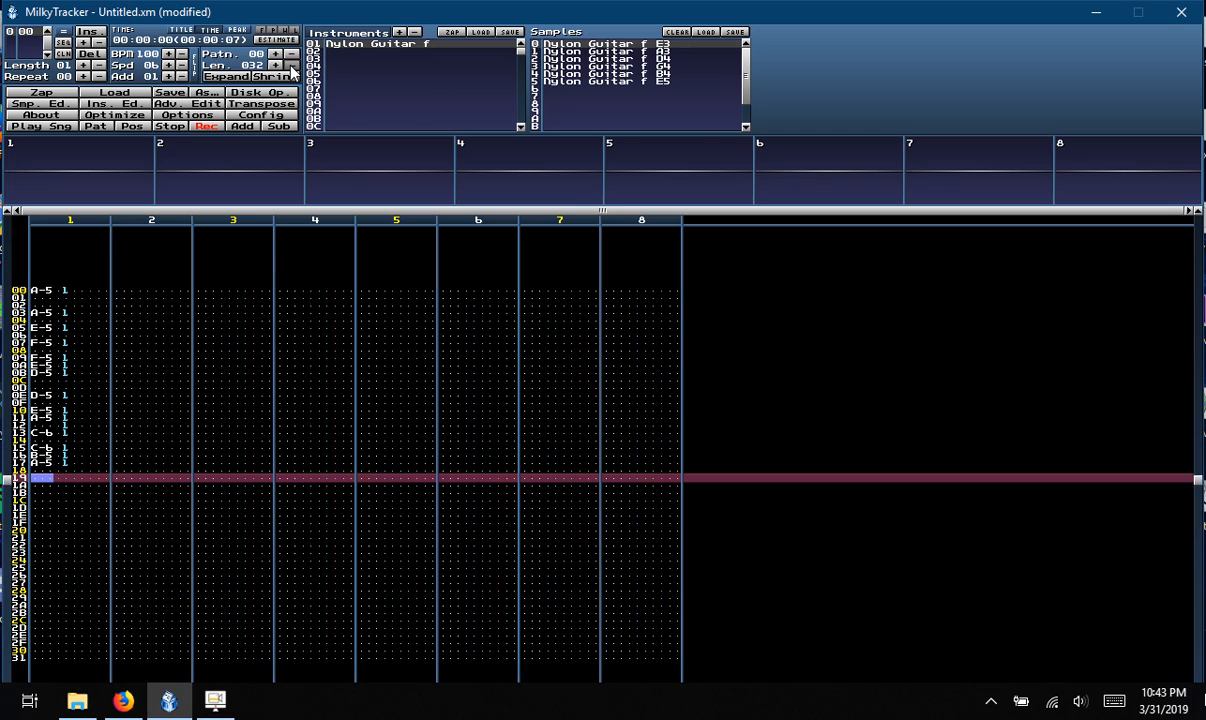
left_click(291, 65)
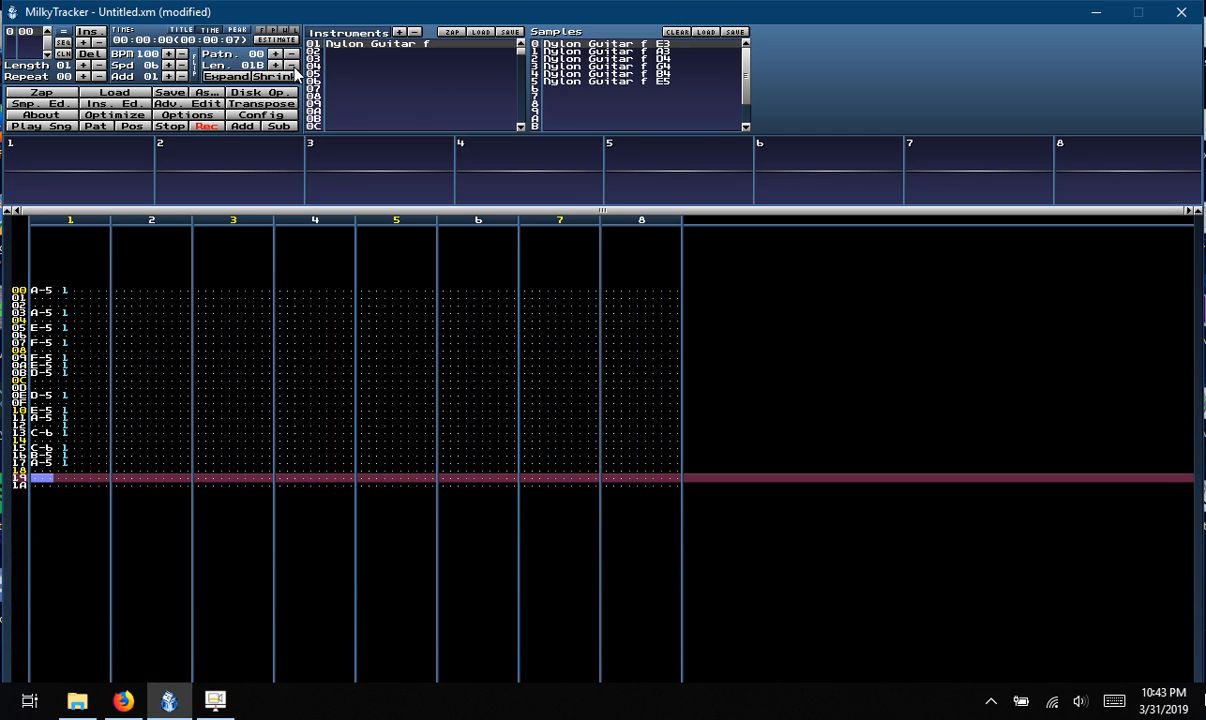
left_click(291, 65)
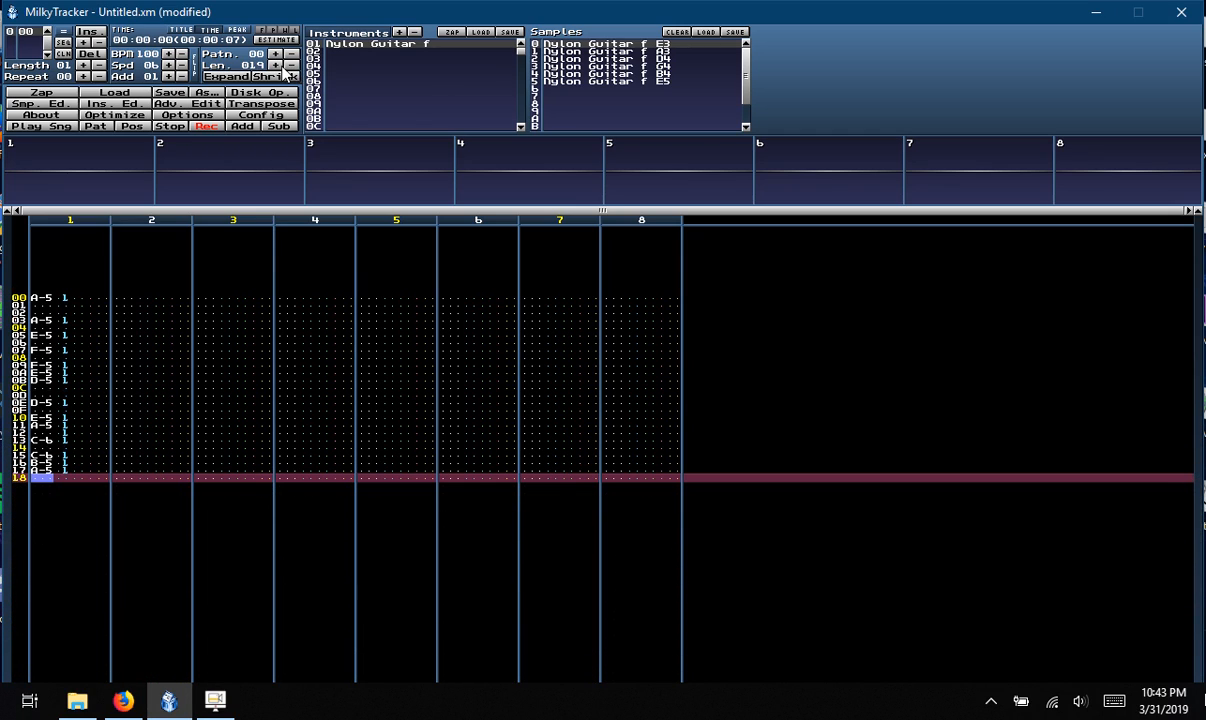
left_click(48, 126)
left_click(170, 126)
Clone the pattern as pattern 01 in the song order and enter C-6 at rows 00 and 03 of its channel 2
left_click(63, 55)
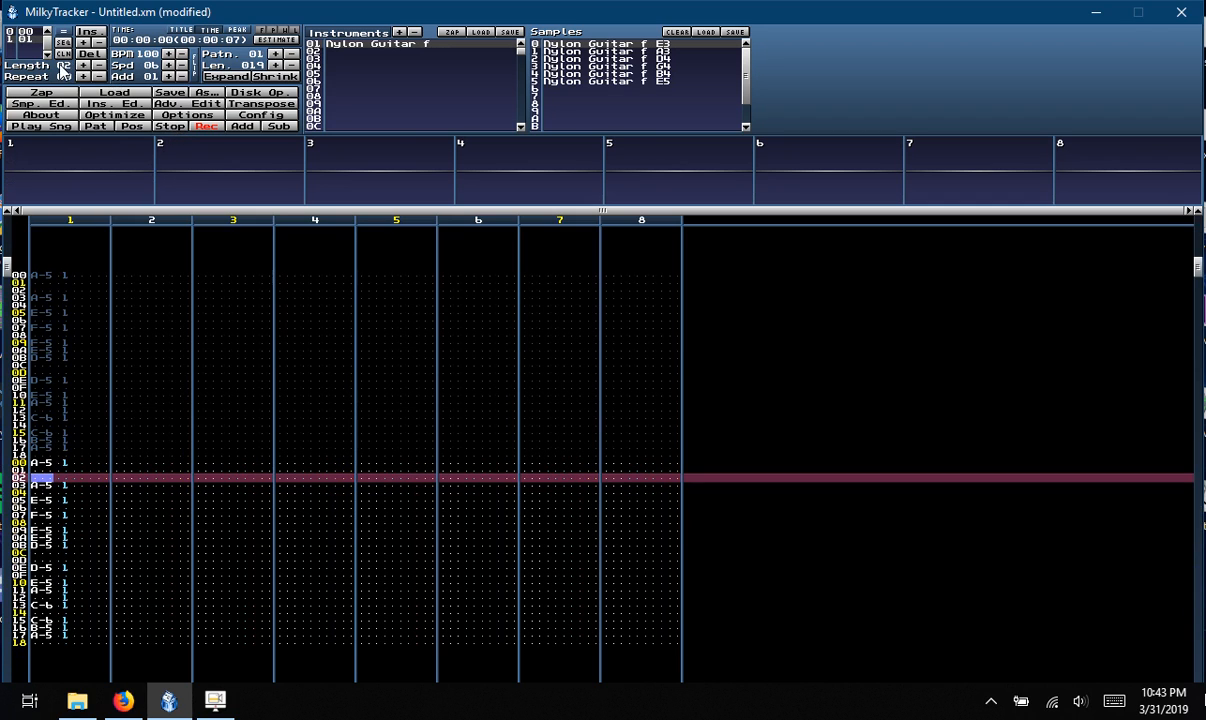
left_click(127, 464)
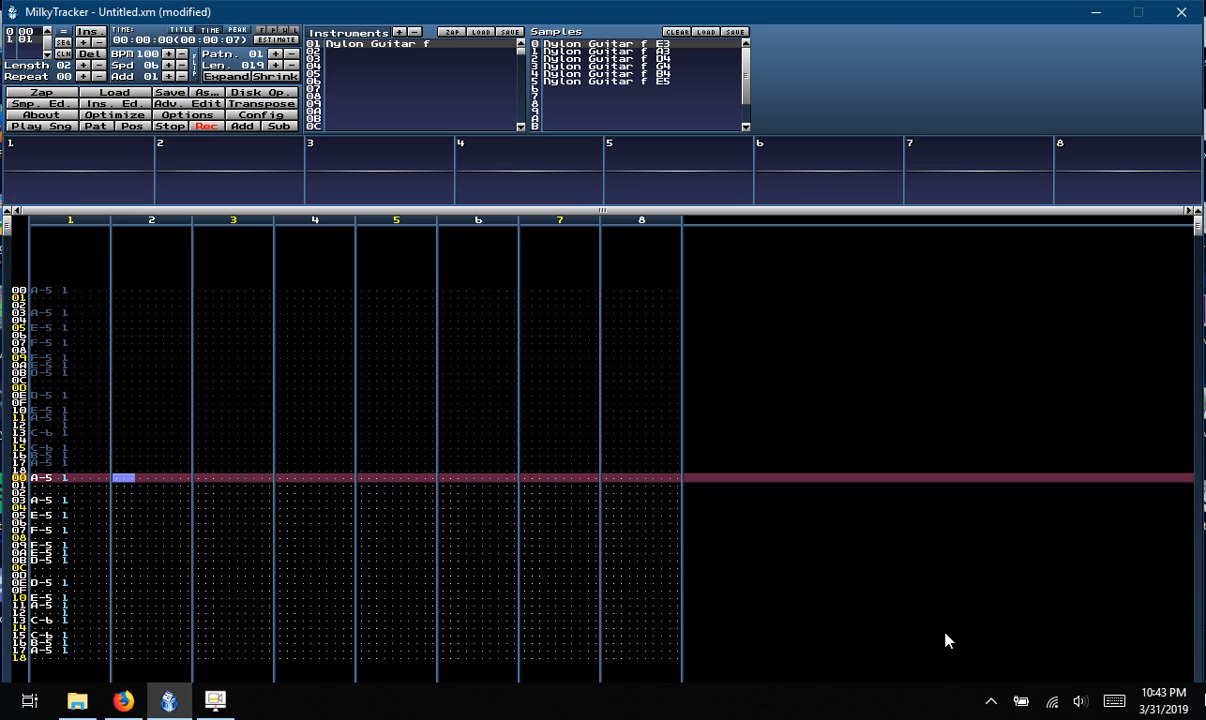
key("q")
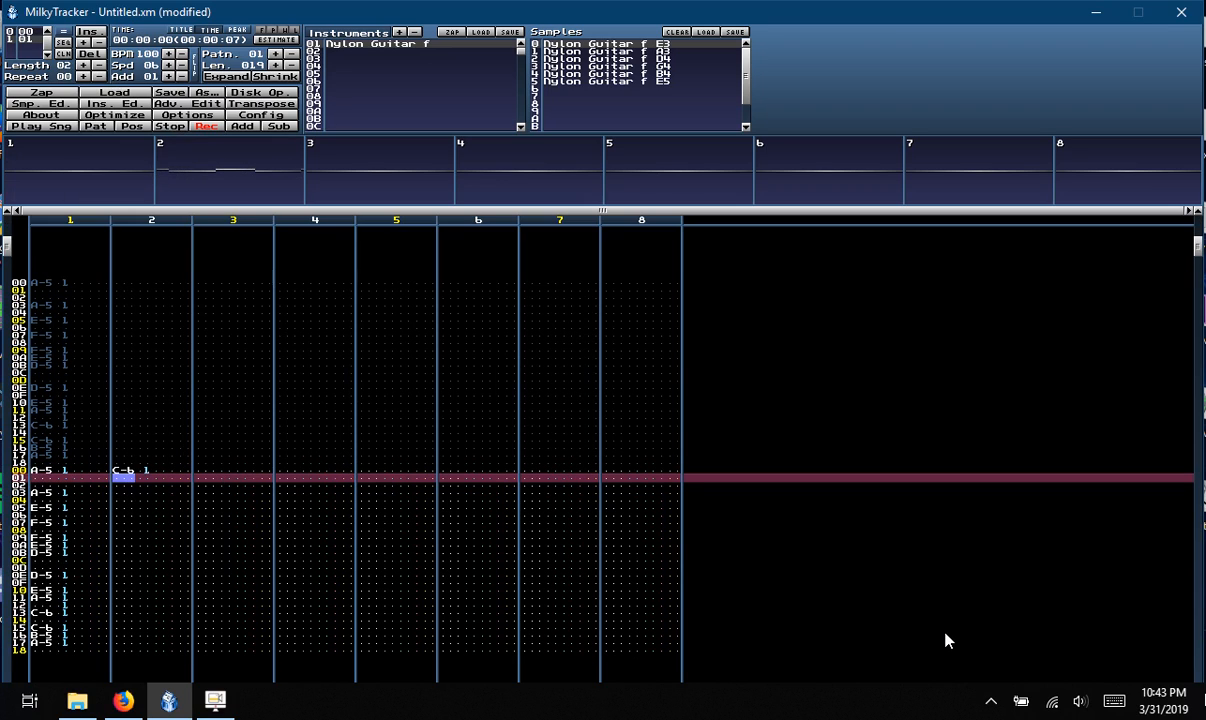
key("Down")
key("Down")
key("q")
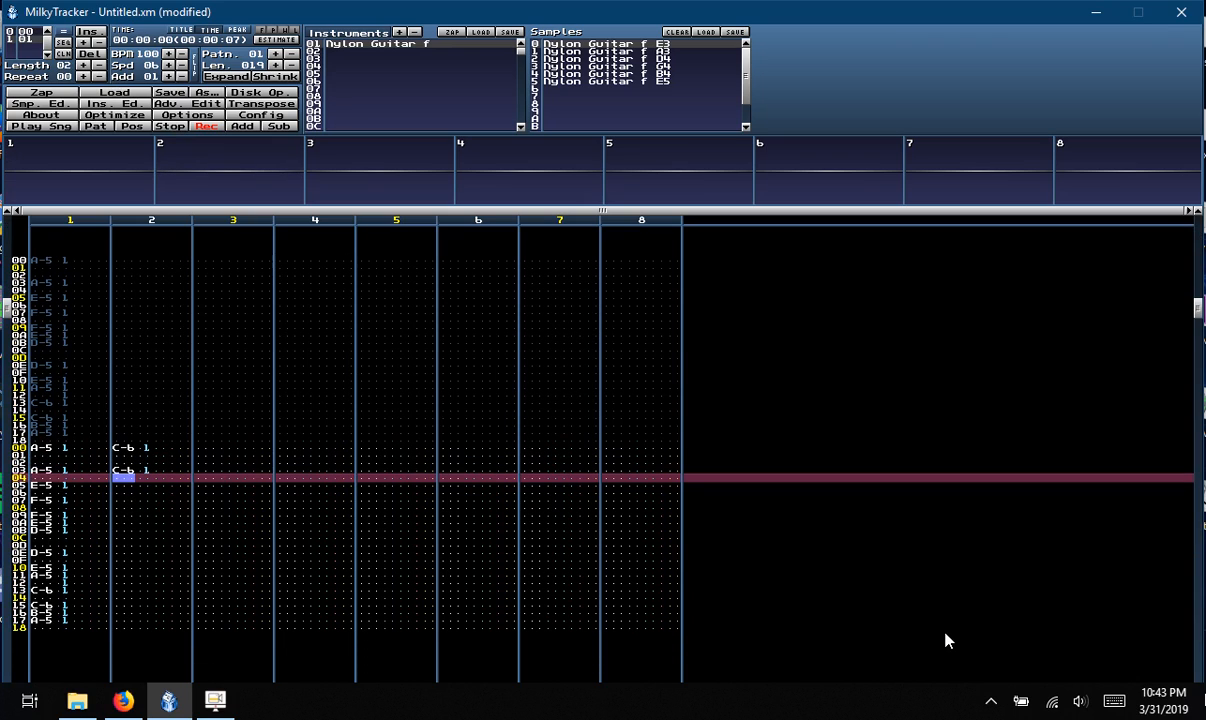
Enter G-5 at row 05 and A-5 at rows 07 and 09 in channel 2 of pattern 01
key("Down")
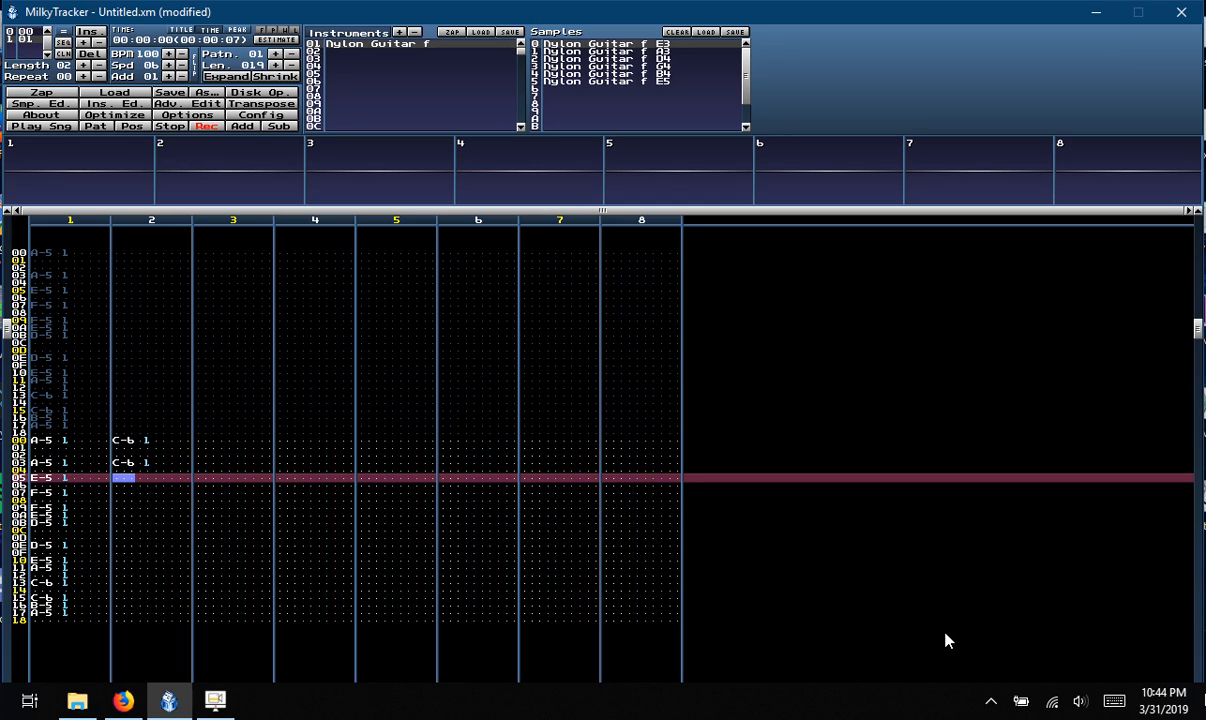
key("b")
key("Down")
key("n")
key("Down")
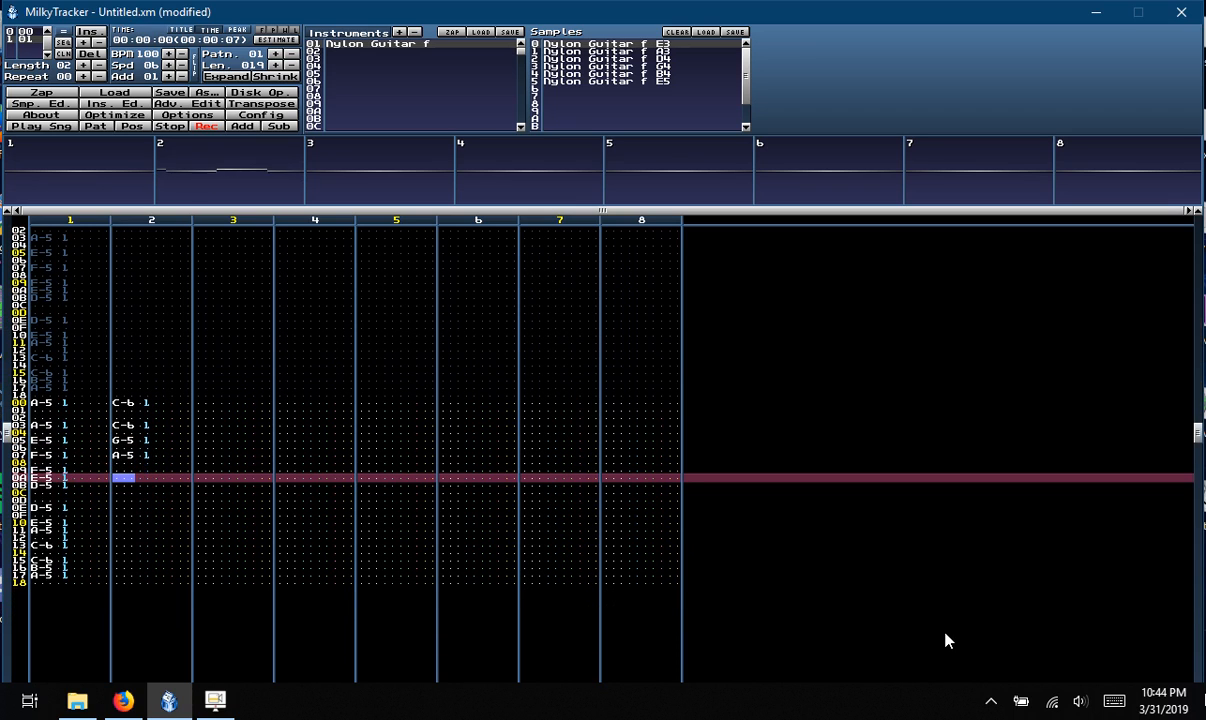
key("n")
Enter F-5 at row 0B, E-5 at row 0D, A-5 at row 0E and B-5 at row 10 in channel 2
key("Down")
key("v")
key("Down")
key("c")
key("n")
key("Down")
key("m")
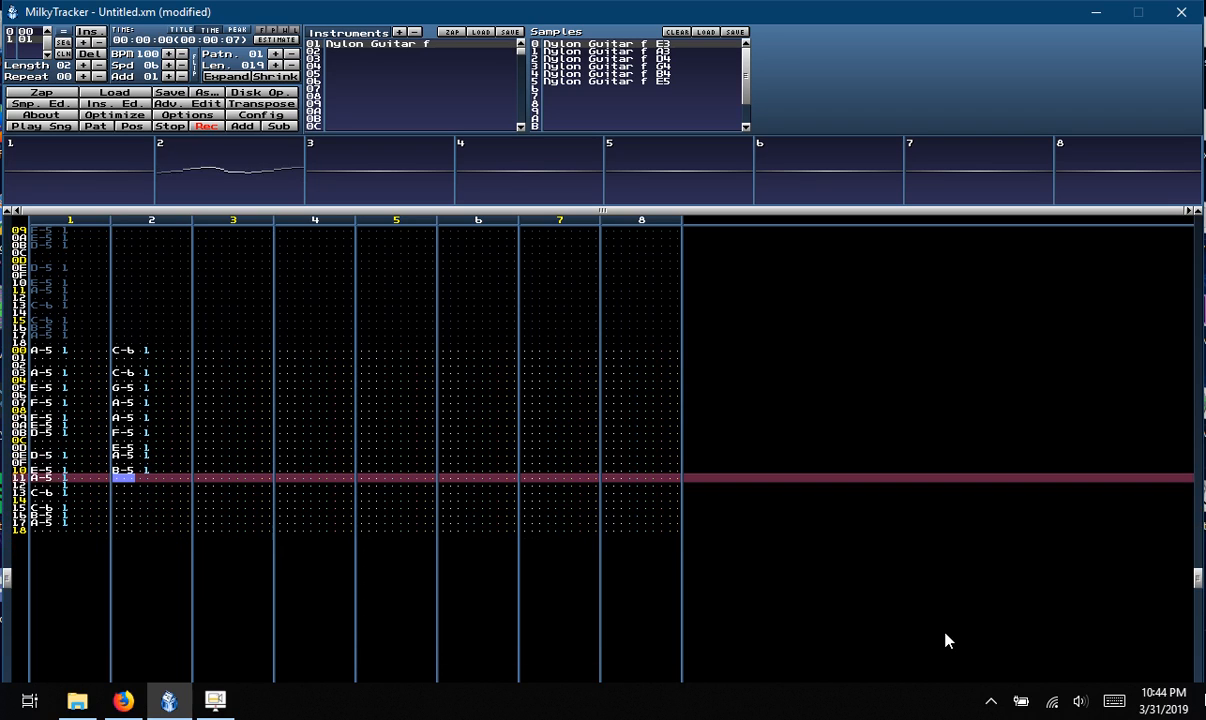
Enter C-6, B-5, C-6, B-5 and A-5 at rows 11 to 15 of channel 2, and play the song back
key("comma")
key("Down")
key("Up")
key("m")
key("comma")
key("m")
key("n")
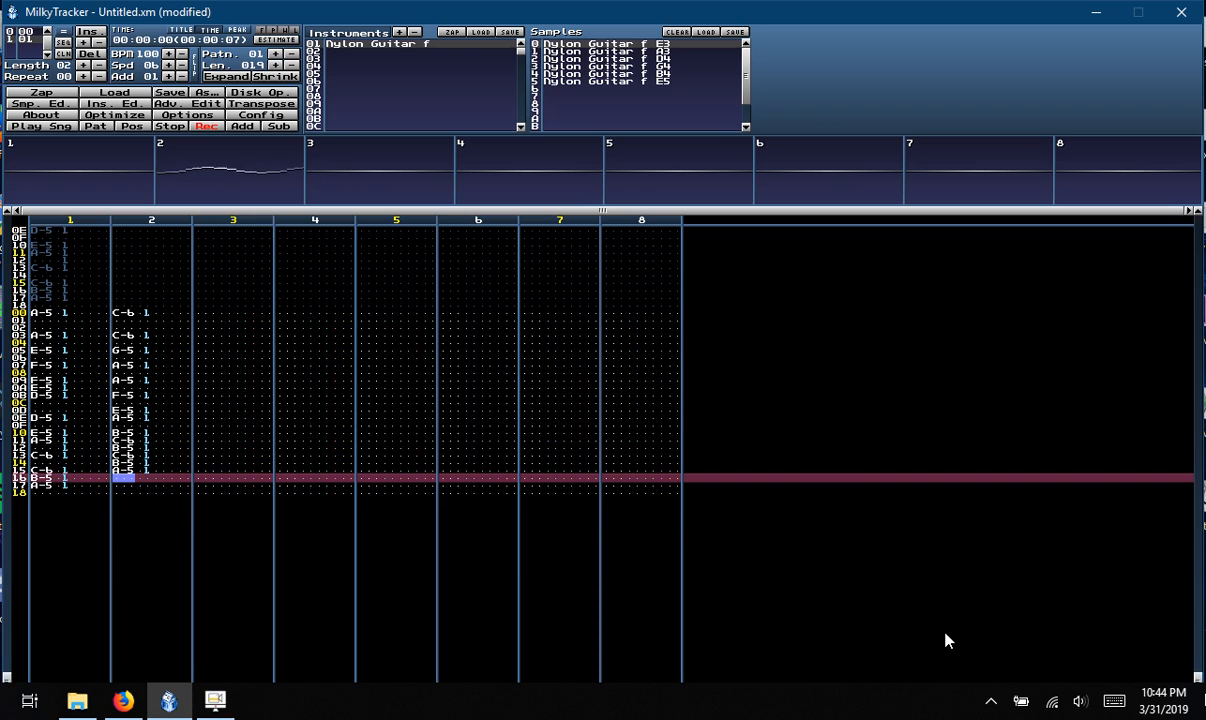
left_click(36, 127)
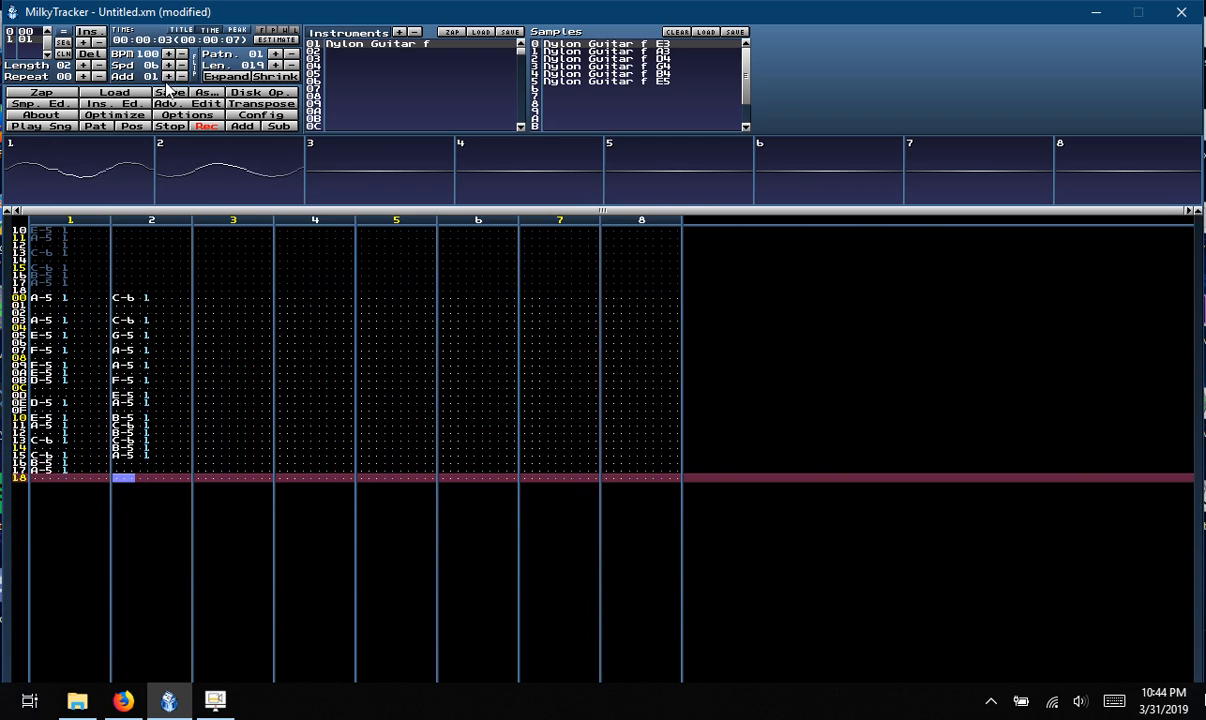
left_click(165, 125)
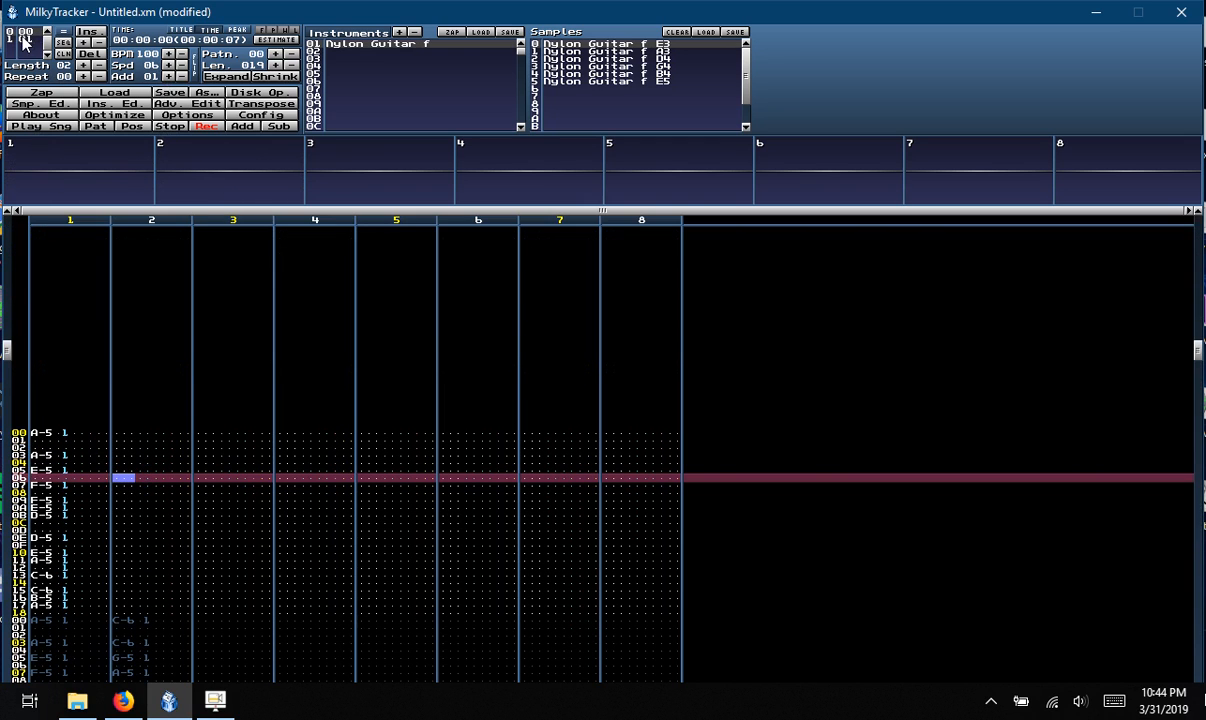
Clone pattern 01 as pattern 02 in the song order and place the edit cursor at row 00 of channel 3
left_click(26, 40)
left_click(62, 54)
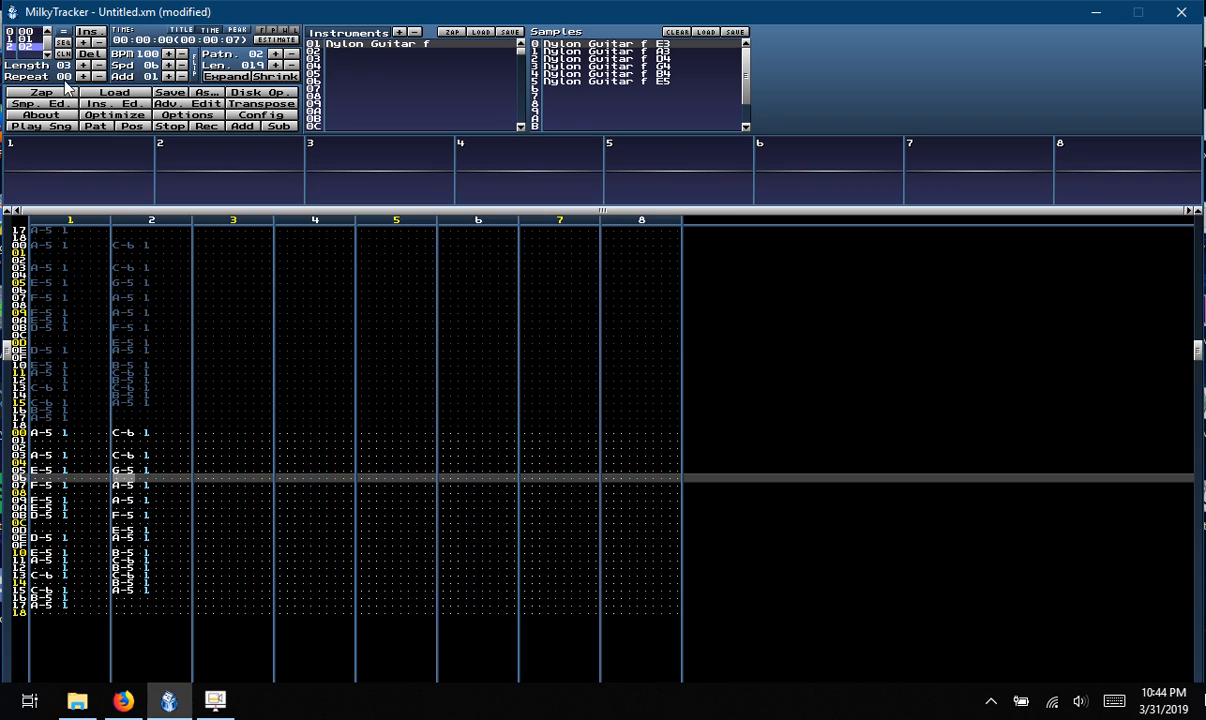
left_click(215, 440)
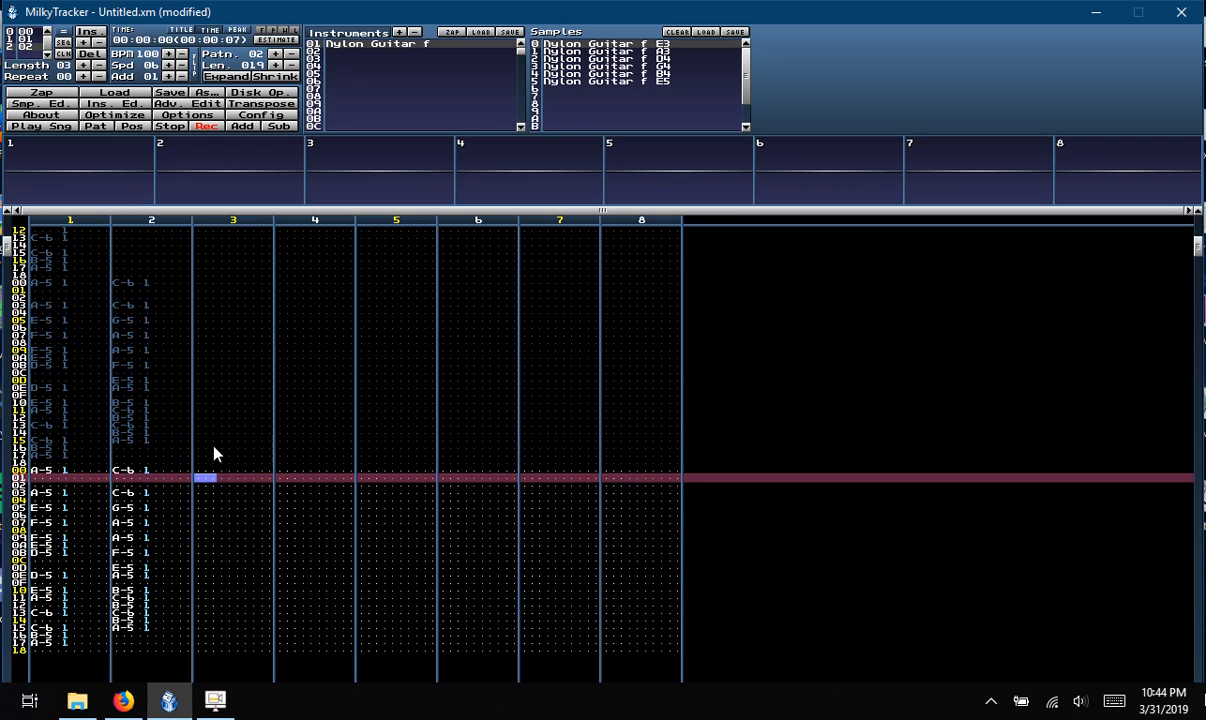
key("Up")
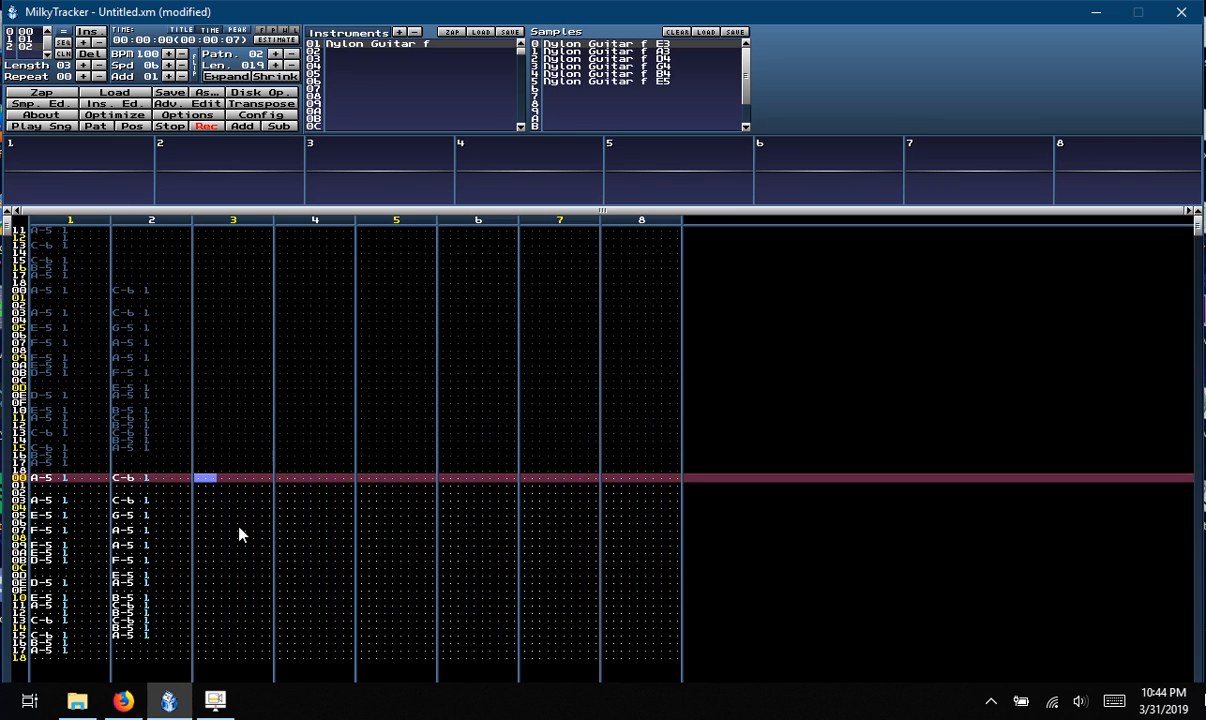
Append an empty pattern 03 to the song order and look through its rows
left_click(60, 44)
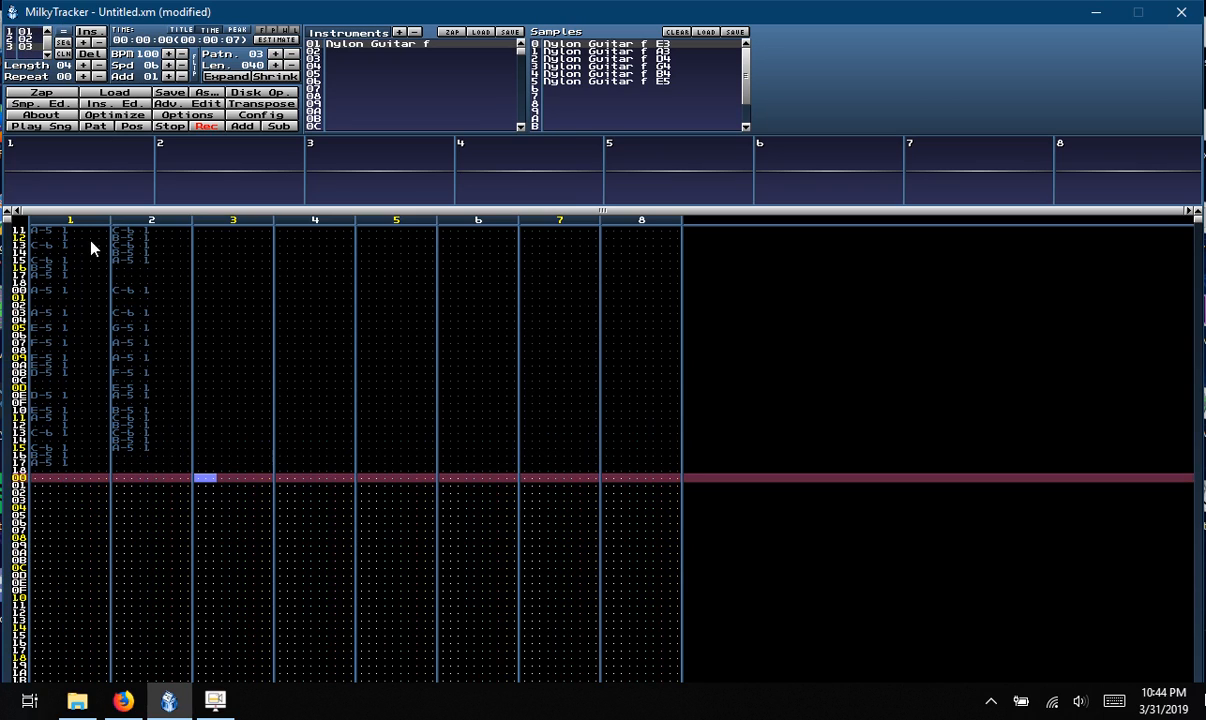
key("Down")
scroll(938, 525, "down", 16)
scroll(938, 525, "down", 5)
key("Up")
key("Up")
Compare patterns 01 and 02 in the song order and play the song back to check them
left_click(31, 37)
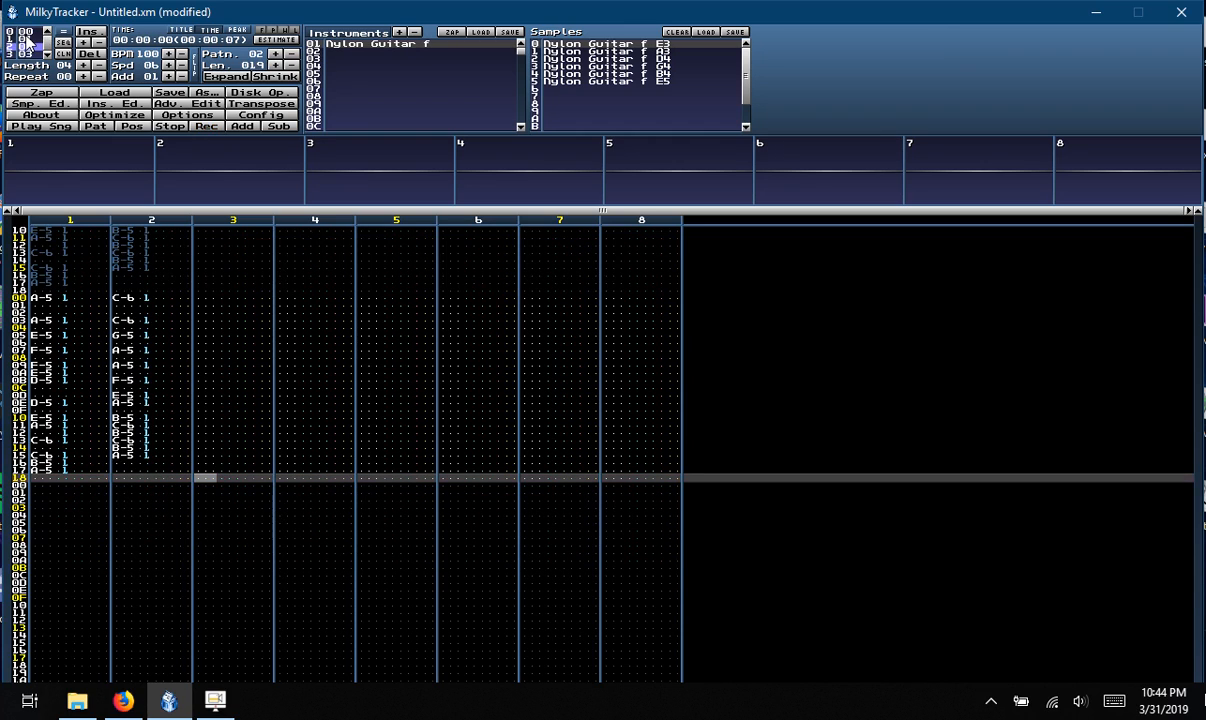
left_click(27, 41)
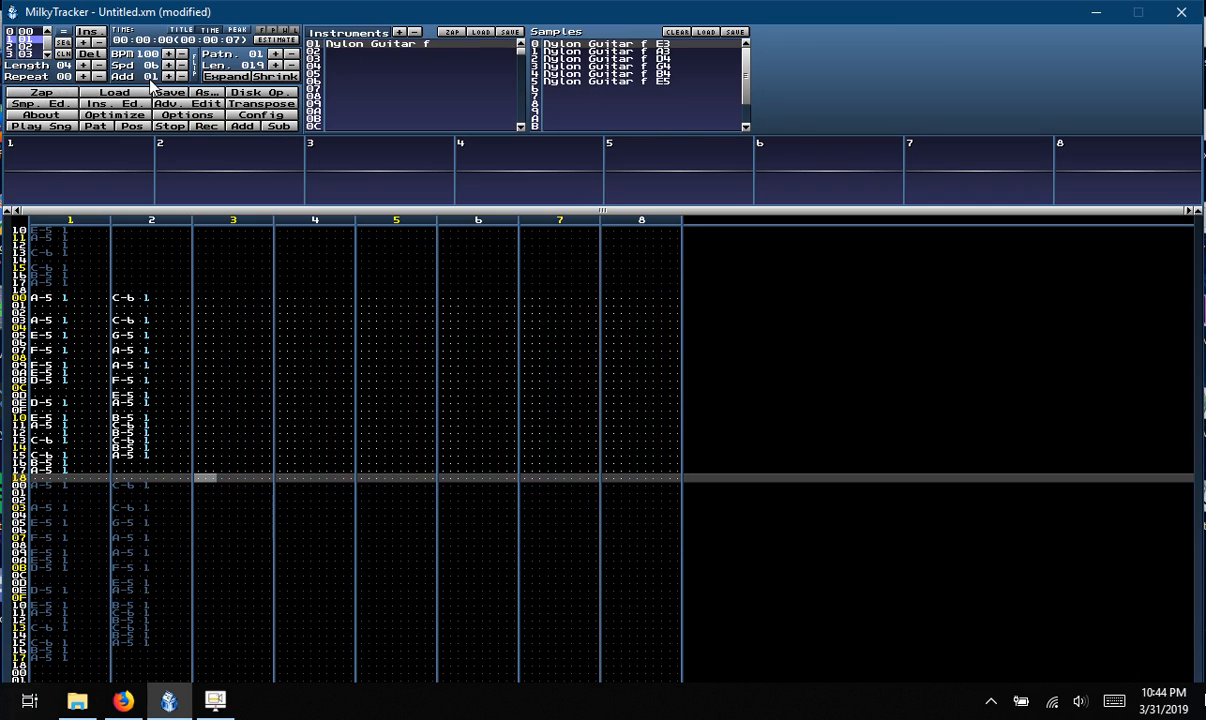
left_click(28, 33)
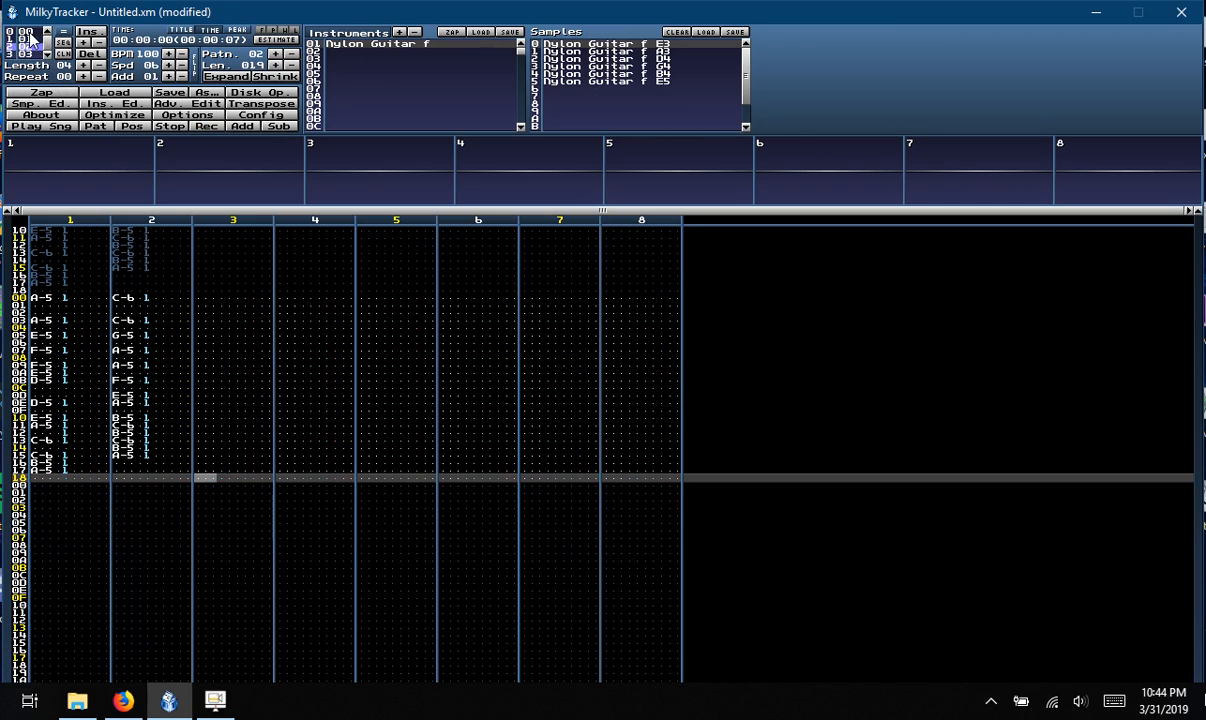
left_click(54, 127)
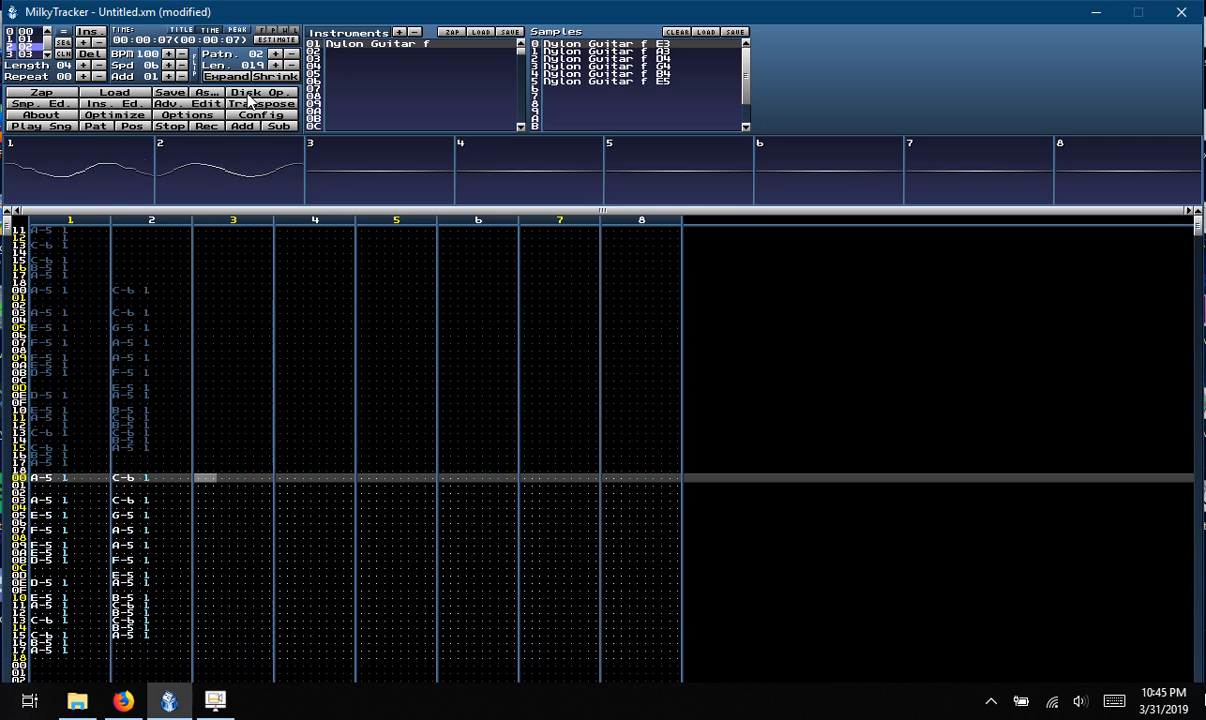
left_click(166, 124)
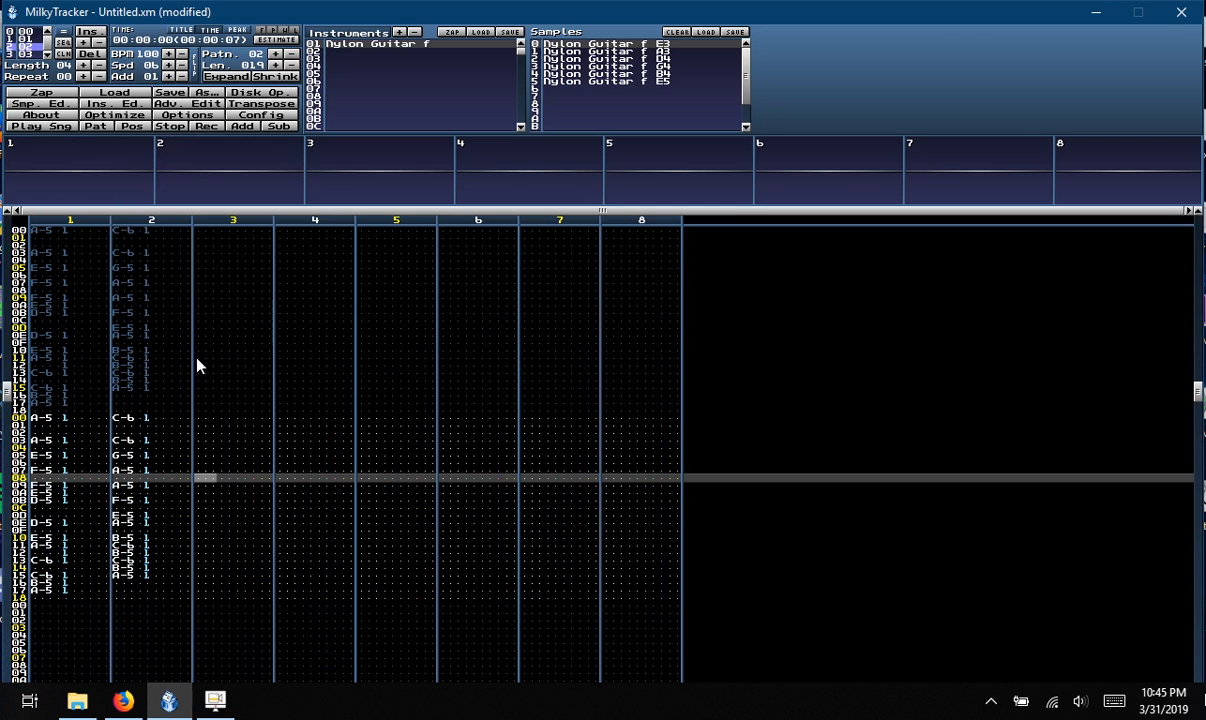
Enter E-6 at row 00 of channel 3 in pattern 02
left_click(219, 426)
key("space")
key("e")
key("Up")
key("i")
key("Up")
key("p")
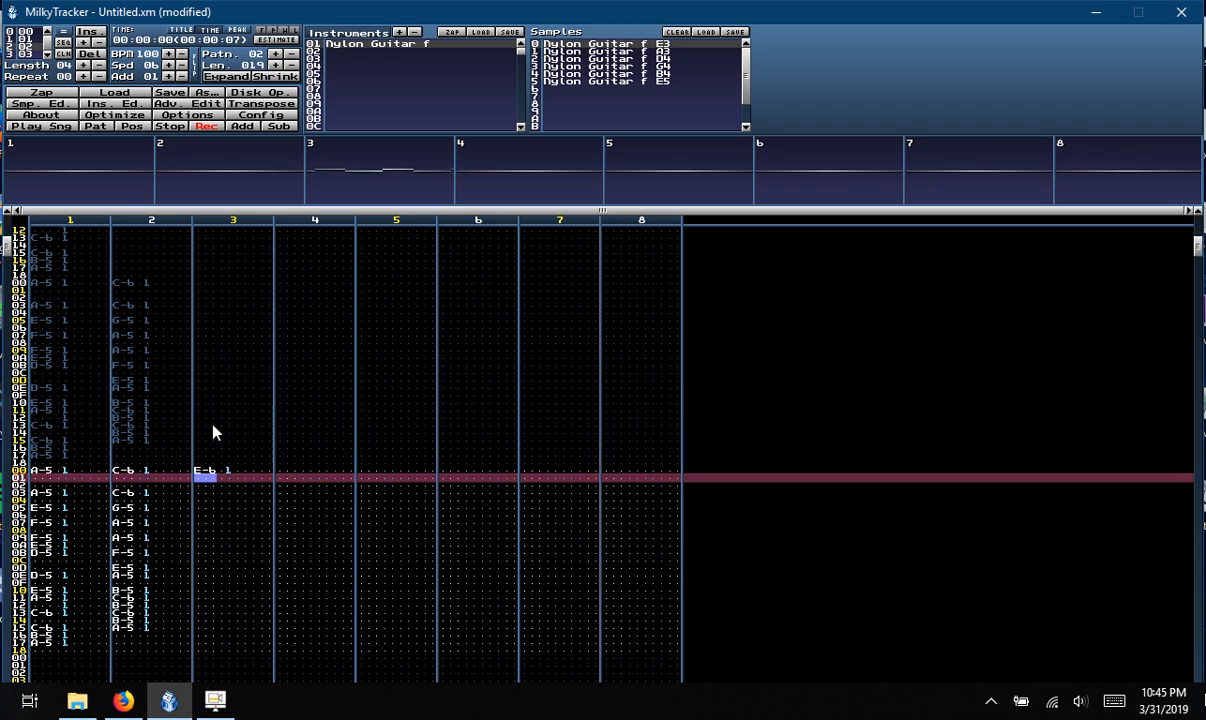
Enter F-6 at row 02 and E-6 at row 03 in channel 3 of pattern 02
key("Down")
key("bracketleft")
key("Up")
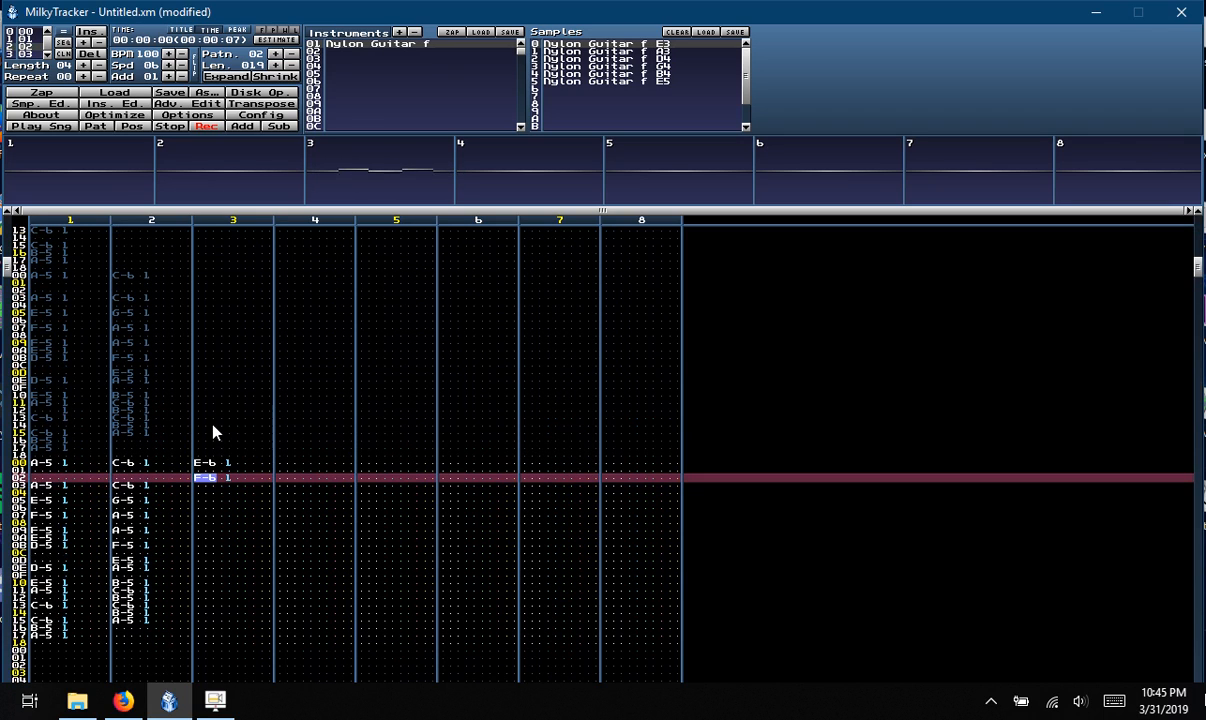
key("p")
key("p")
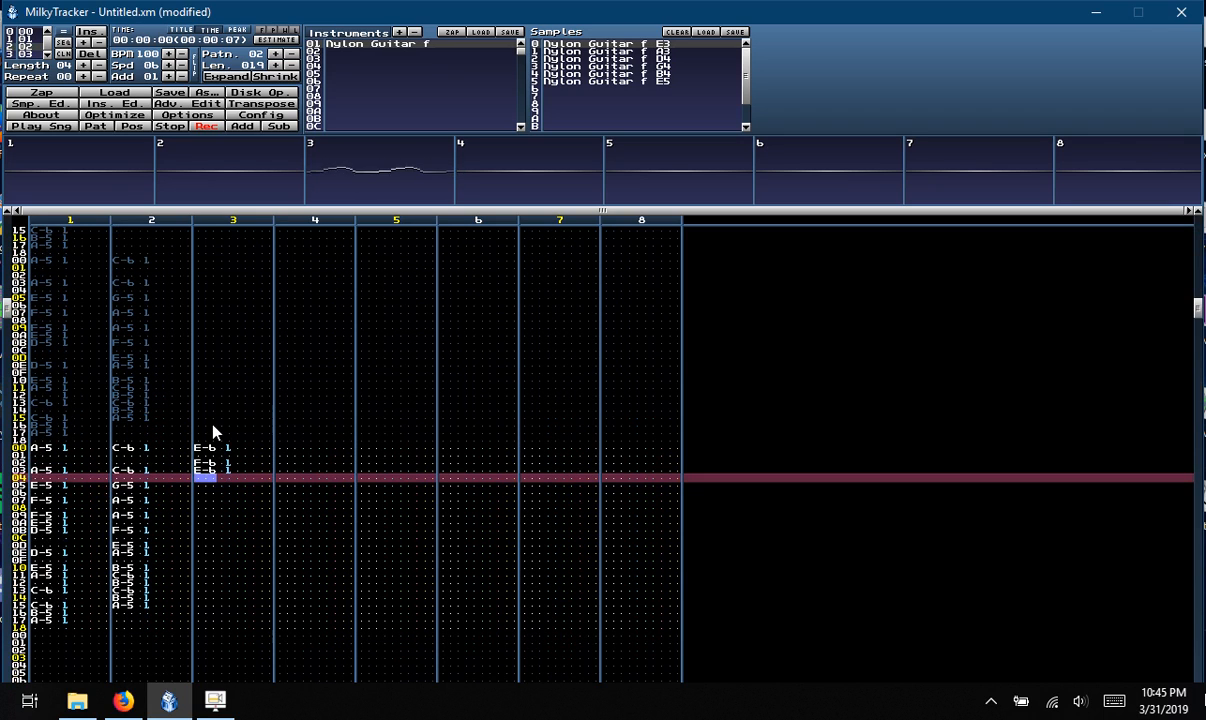
Try out notes at row 05 of channel 3 in pattern 02 and settle on B-5
key("Down")
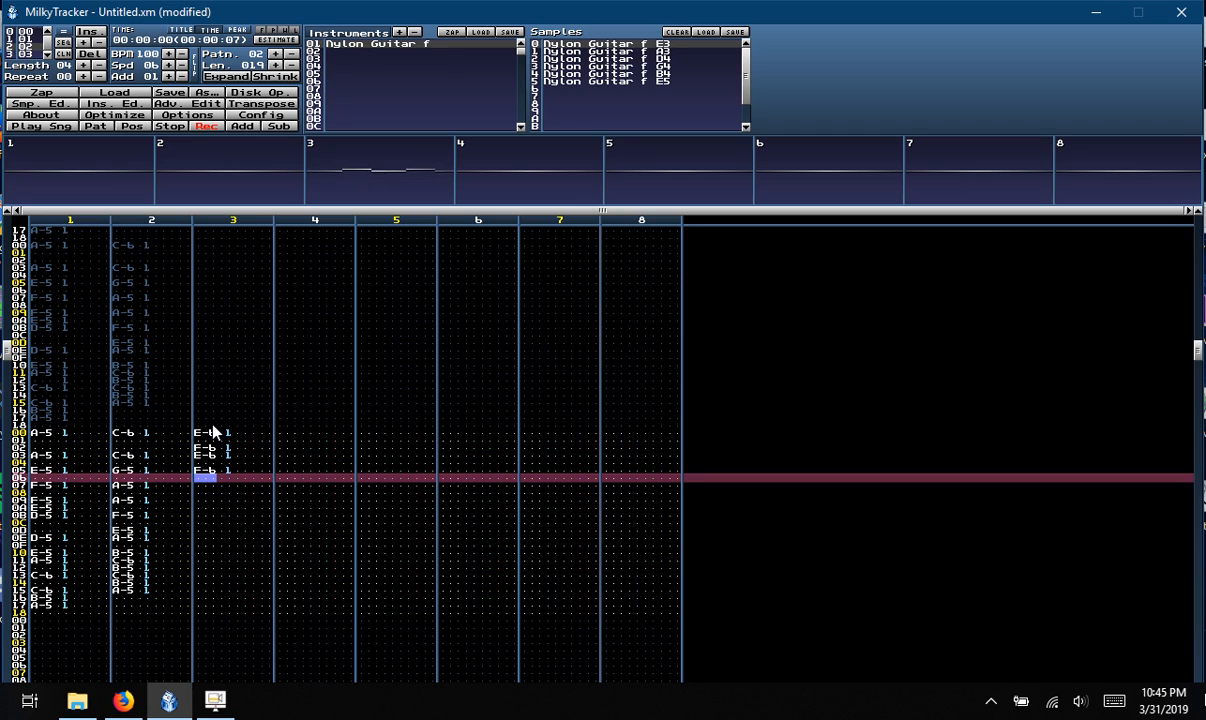
key("Up")
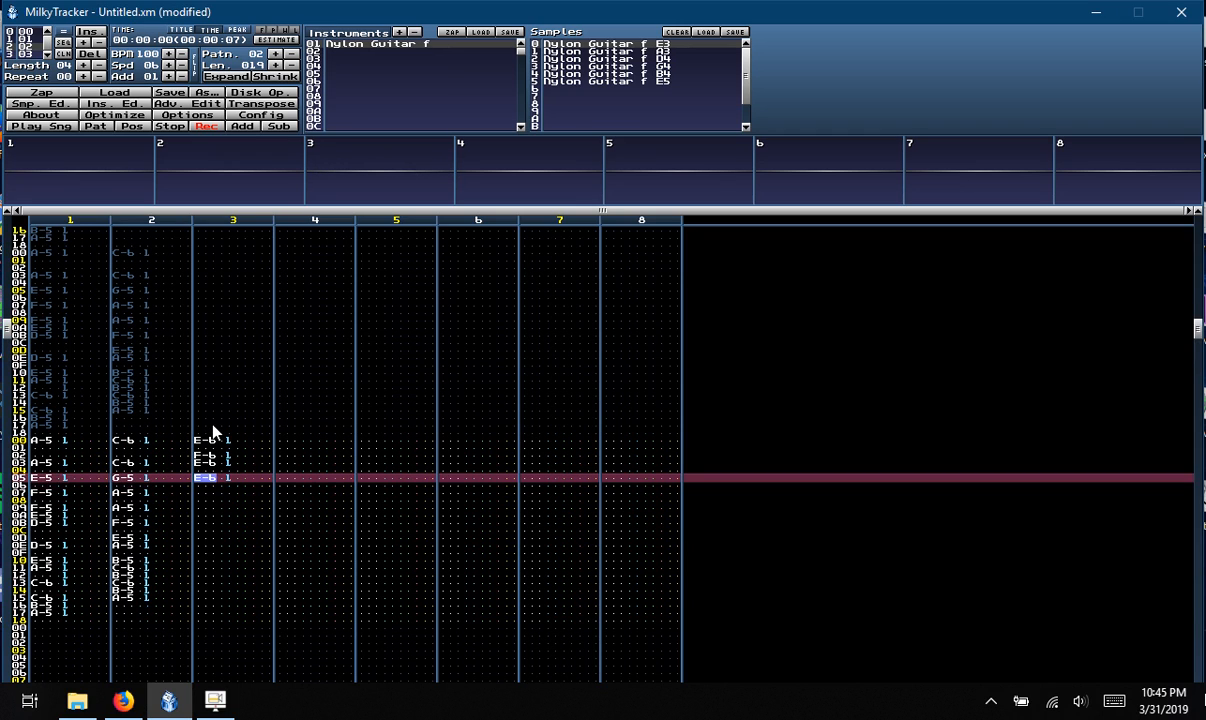
key("q")
key("Up")
key("m")
Enter C-6 at rows 07 and 09, B-5 at row 0A and A-5 at row 0B in channel 3
key("Down")
key("q")
key("Down")
key("q")
key("m")
key("n")
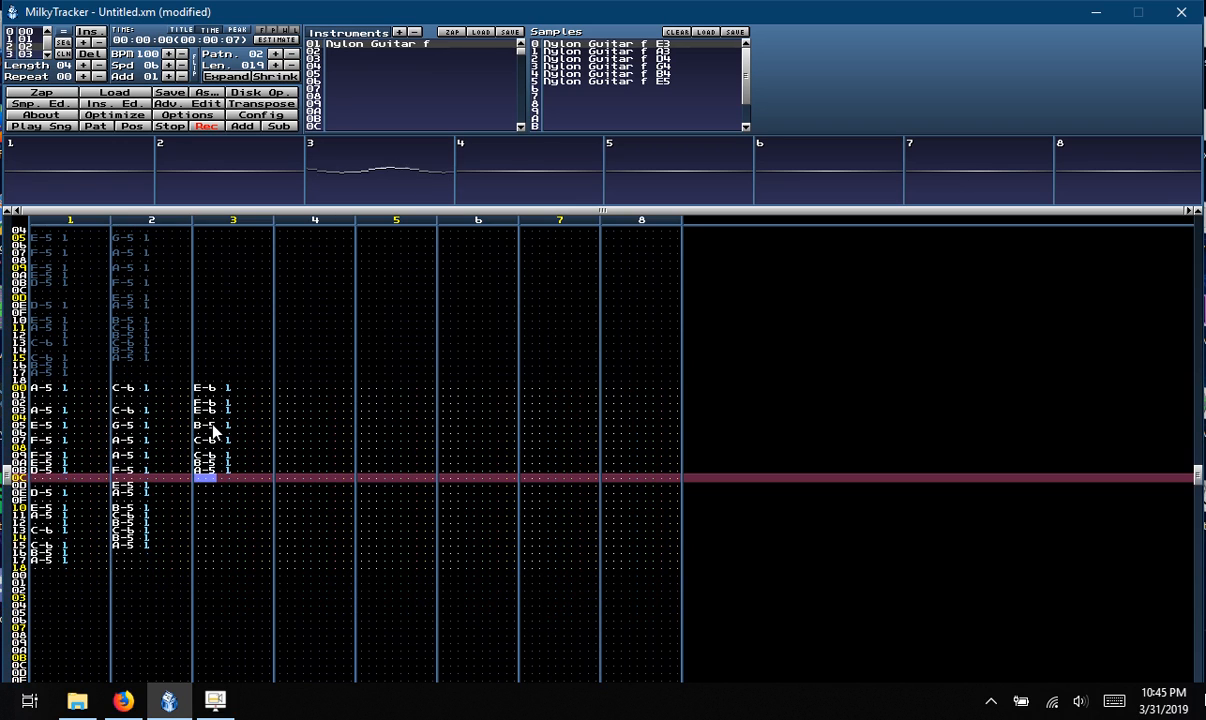
Enter A-5 at row 0D, E-5 at row 0F and F-5 at row 11 in channel 3
key("Down")
key("n")
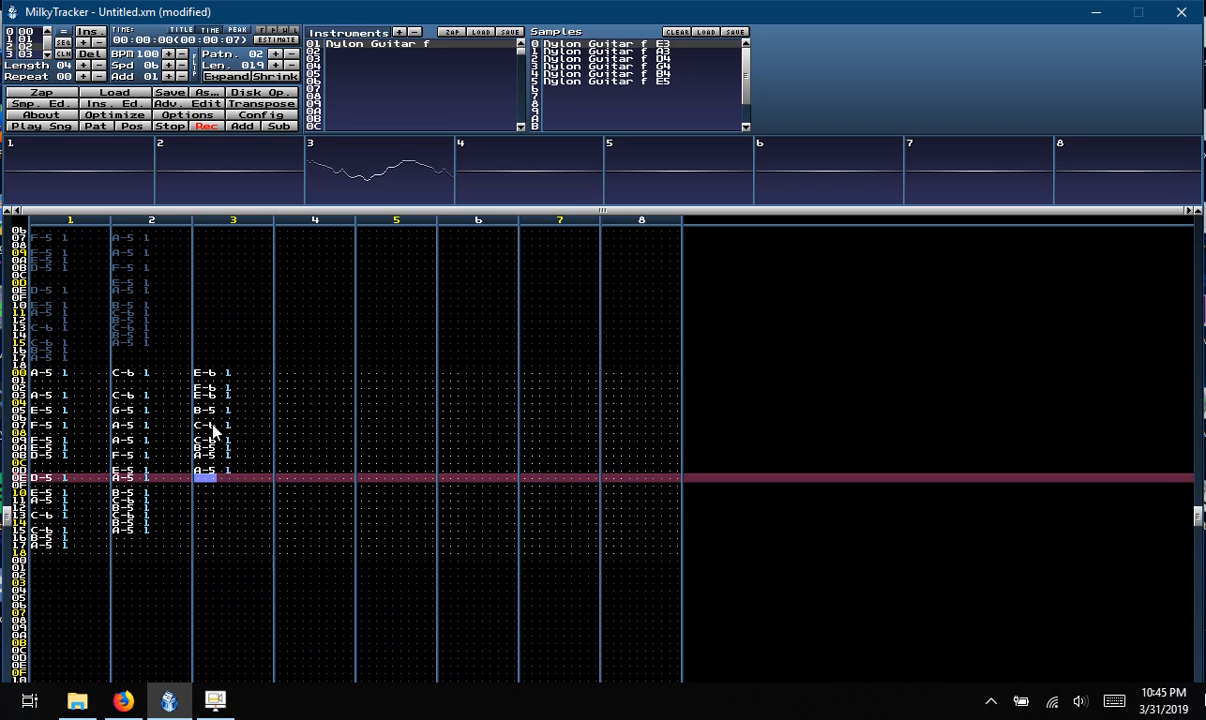
key("Down")
key("c")
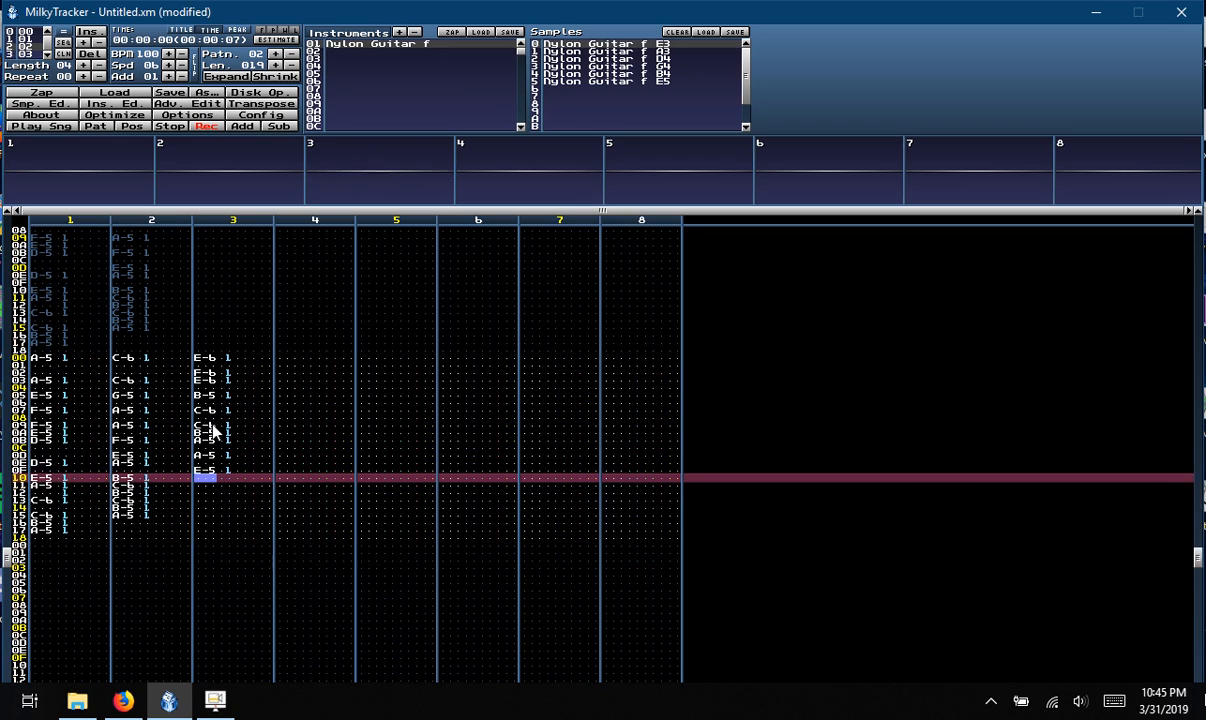
key("Down")
key("c")
Enter F-5 at row 13, E-5 at row 14, D-5 at row 15 and E-5 at row 17 in channel 3
key("Down")
key("c")
key("c")
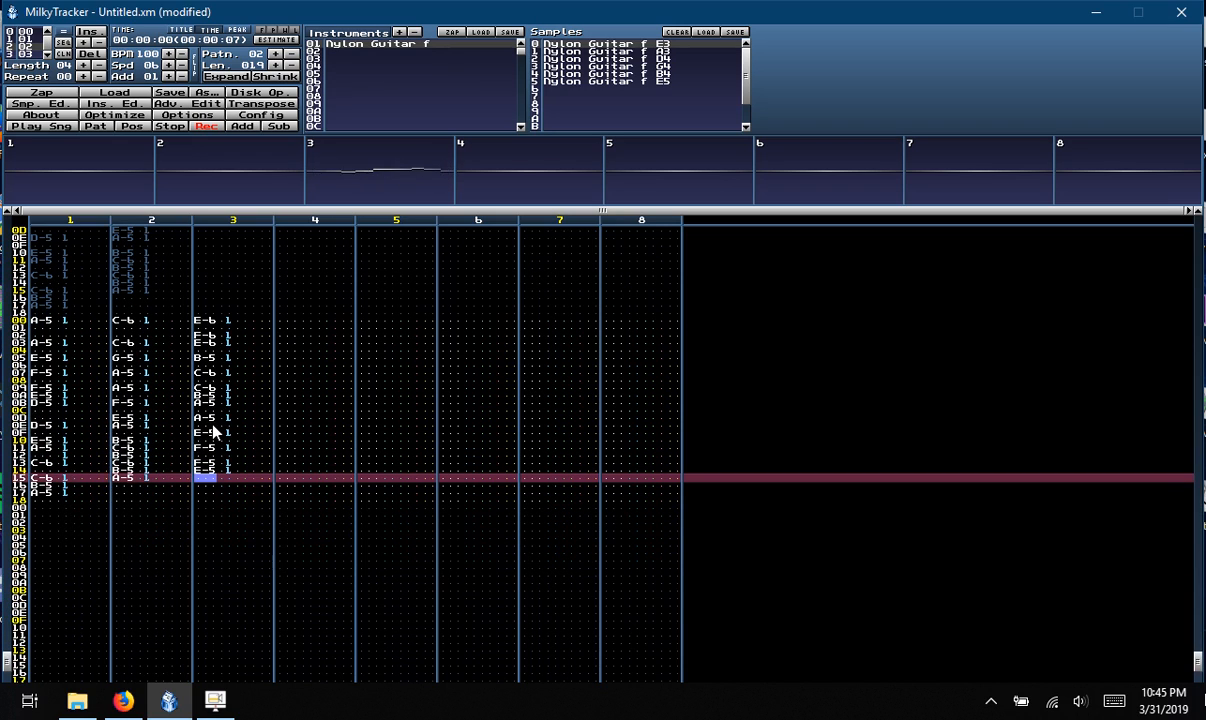
key("x")
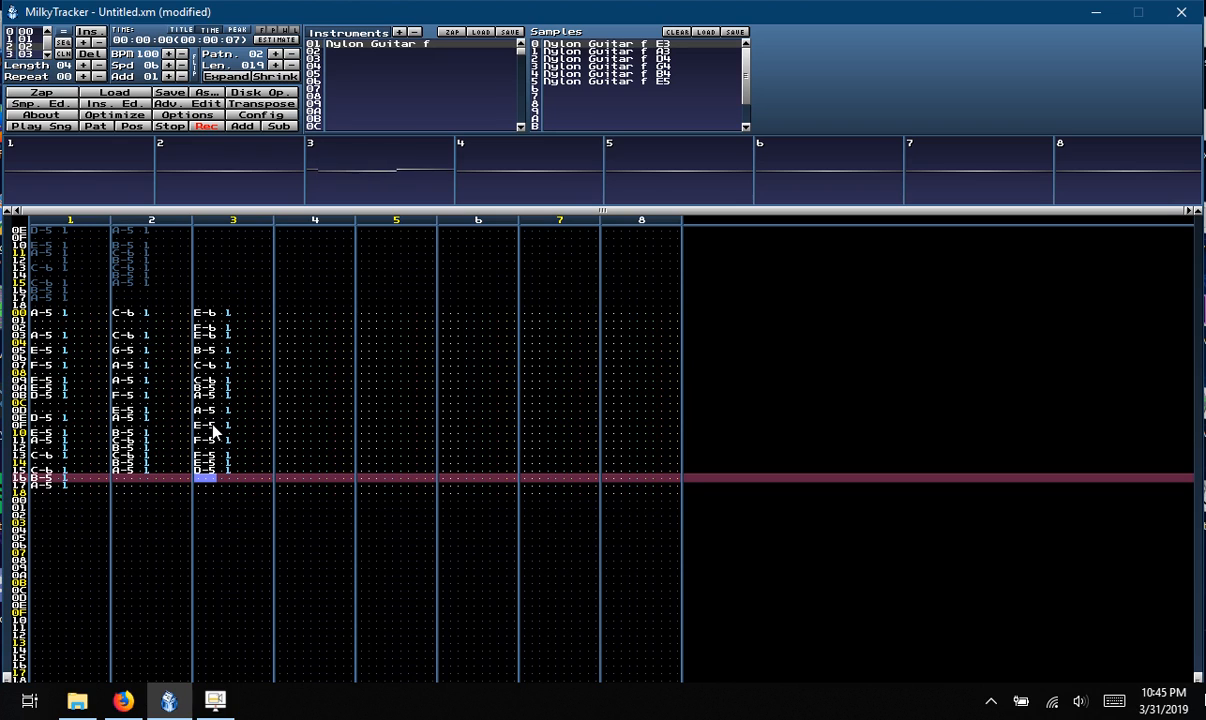
key("Down")
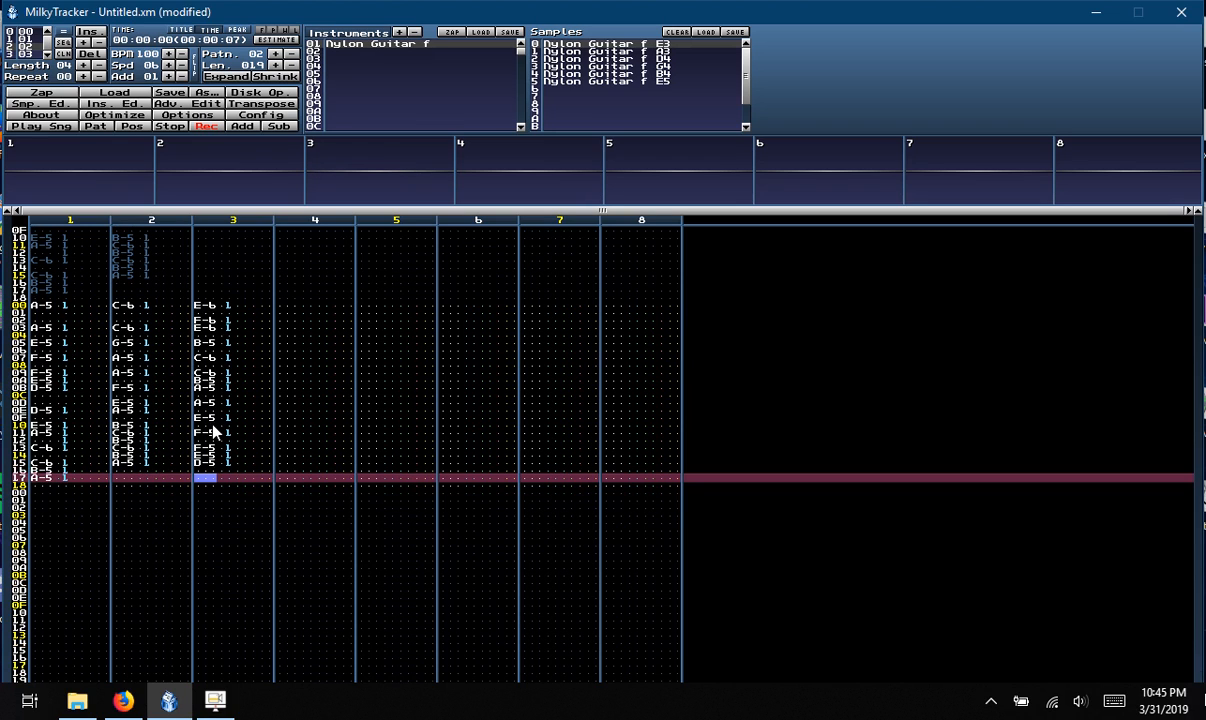
key("c")
key("Down")
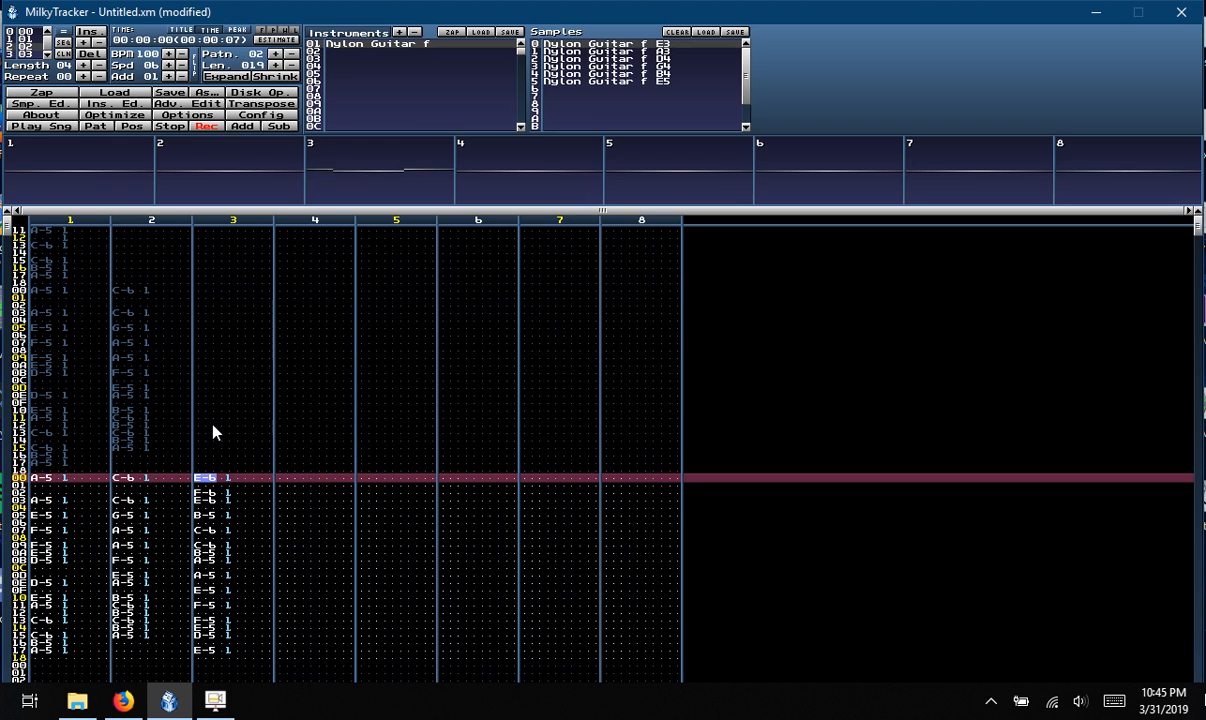
Play back the three-channel pattern 02 and delete the empty pattern 03 from the song order
left_click(18, 130)
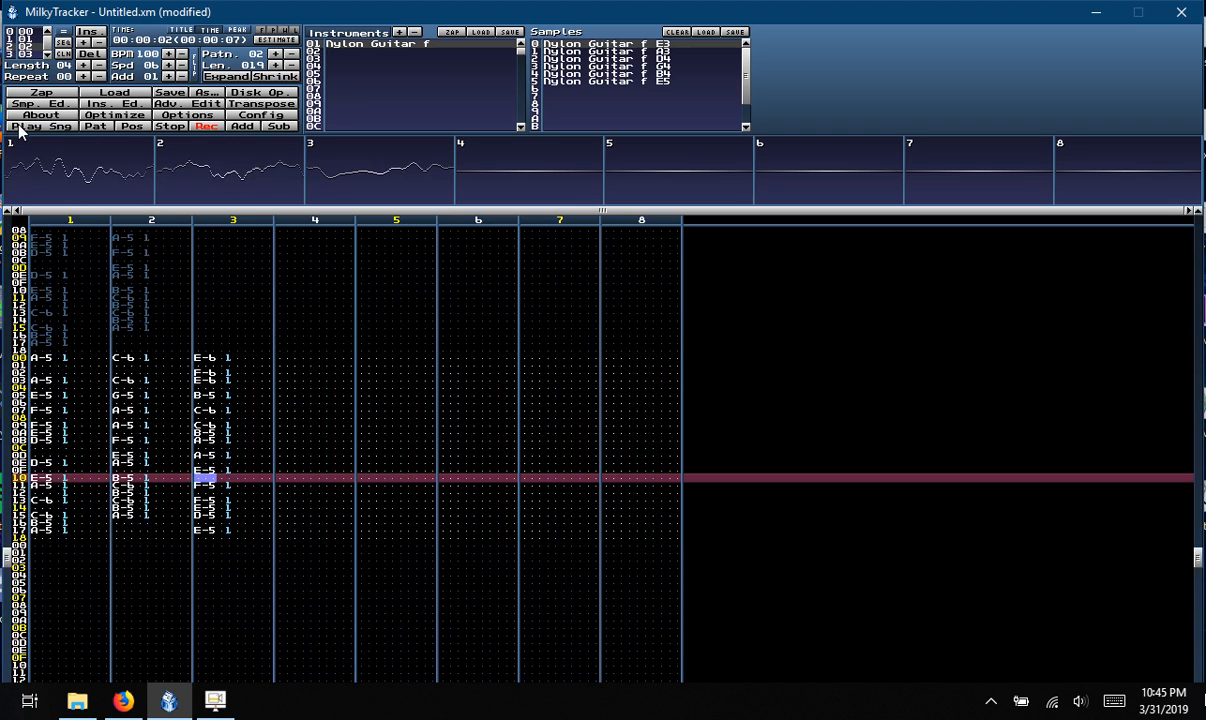
left_click(170, 125)
left_click(28, 46)
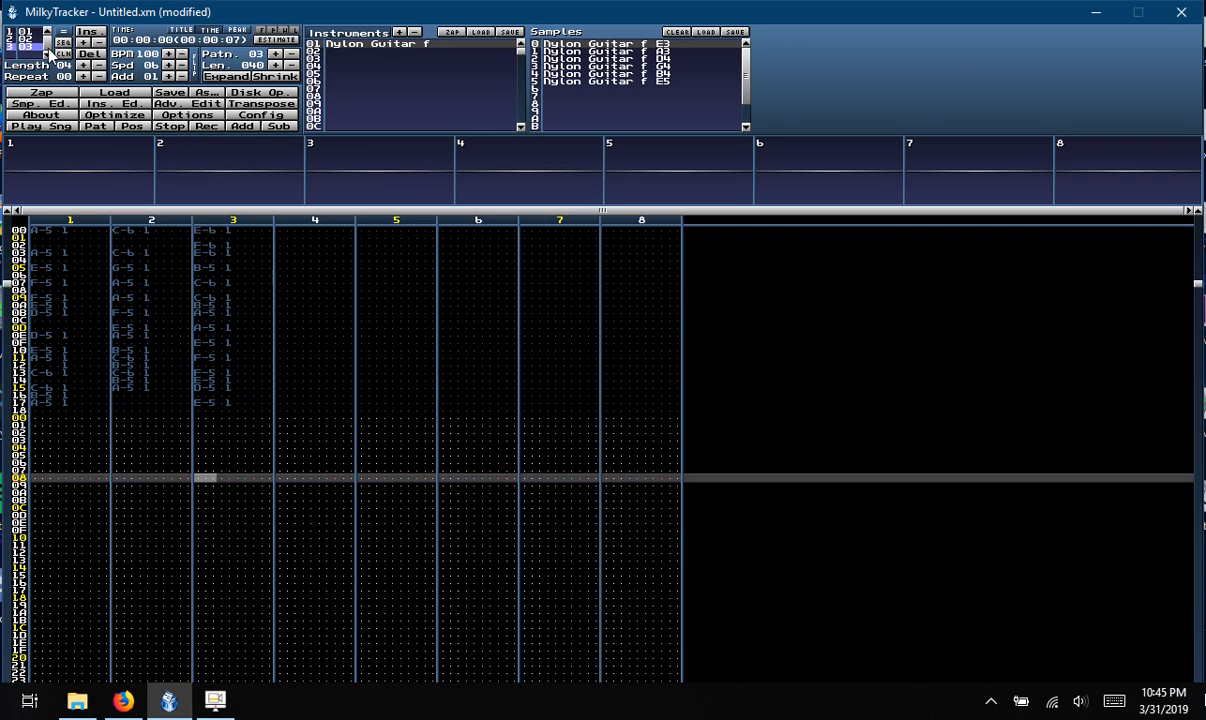
left_click(91, 55)
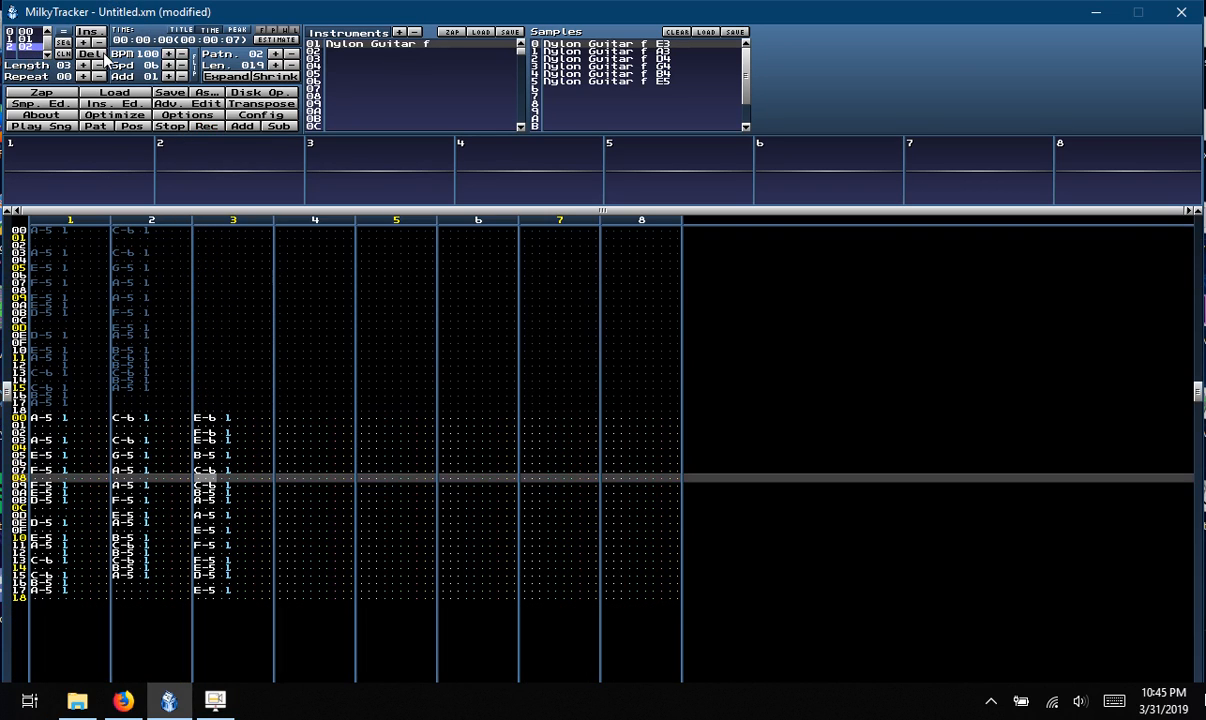
Insert a repeat of pattern 02 at the end of the song order and delete it again
left_click(89, 36)
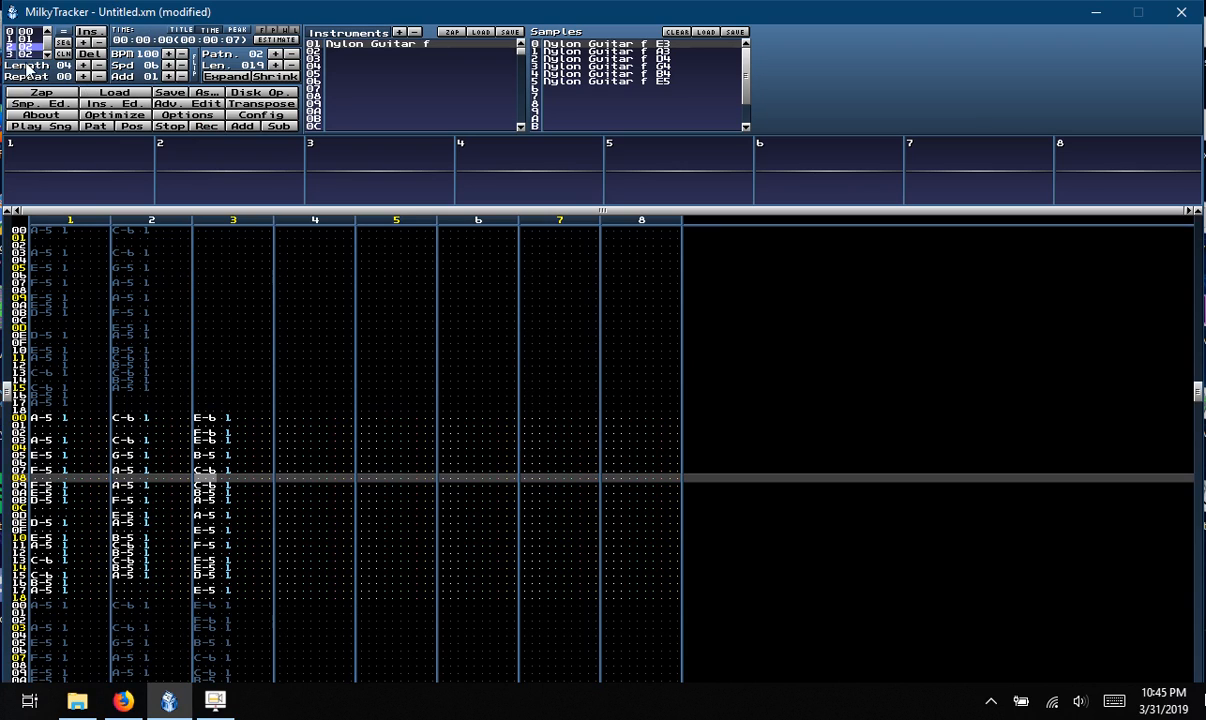
left_click(45, 55)
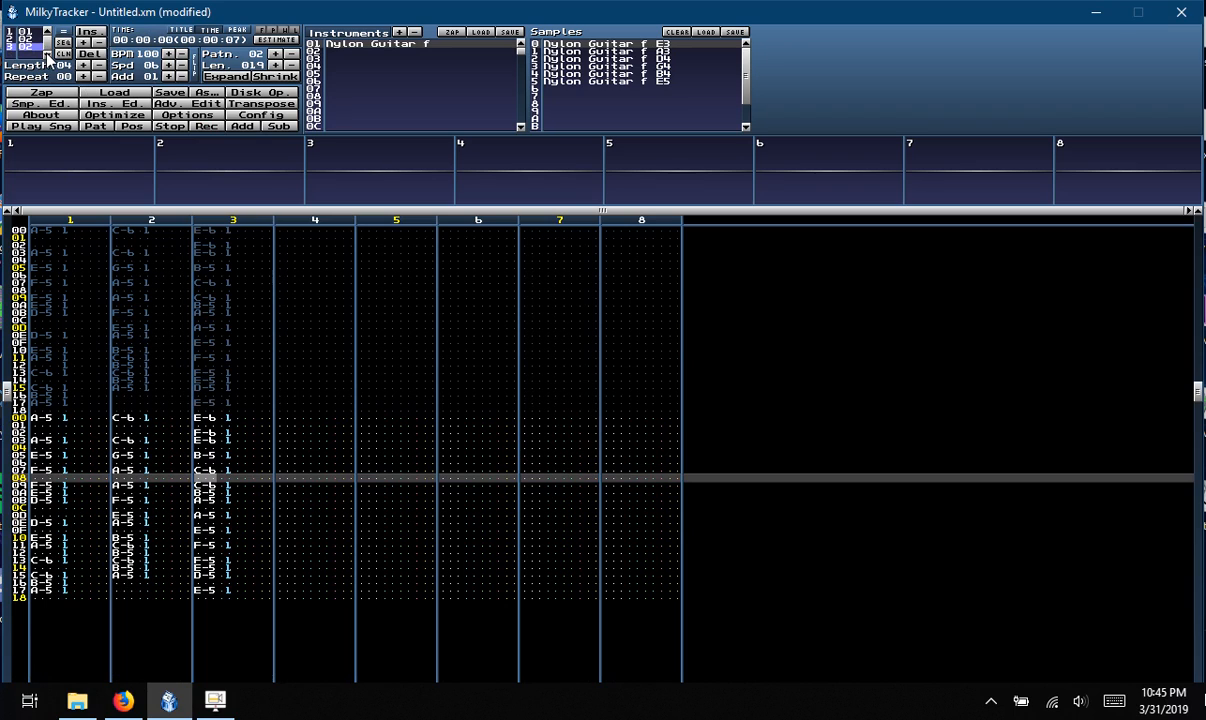
left_click(46, 33)
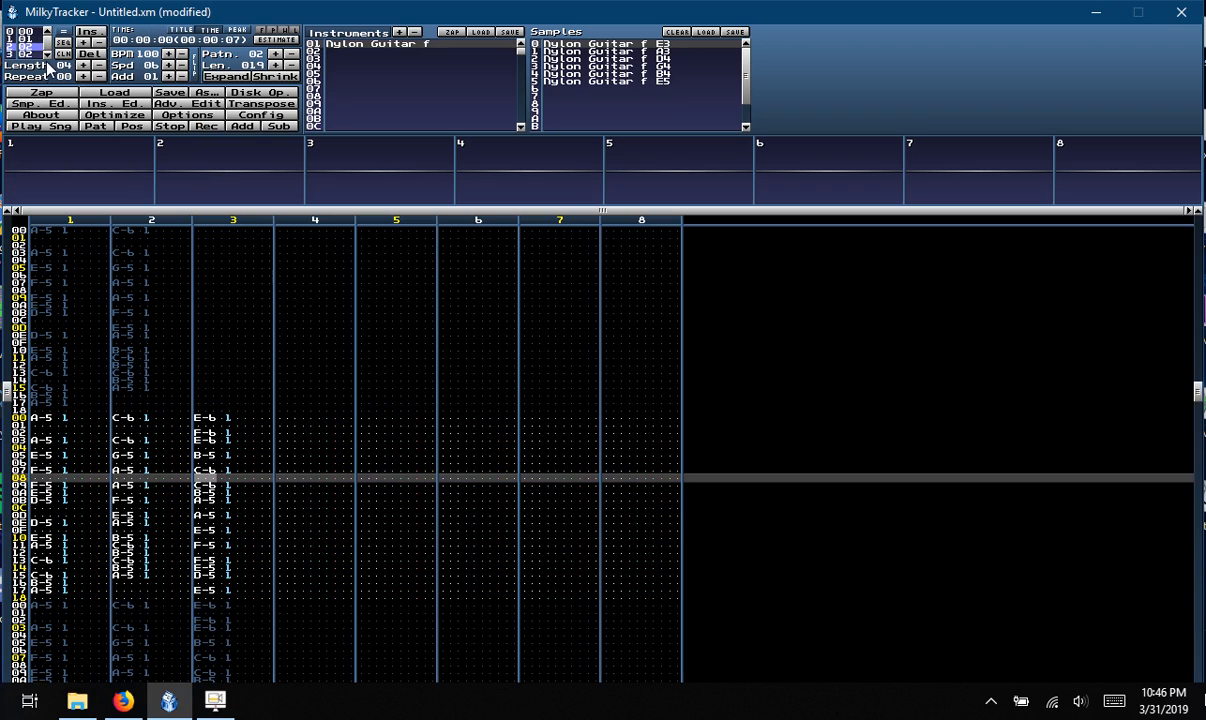
left_click(46, 55)
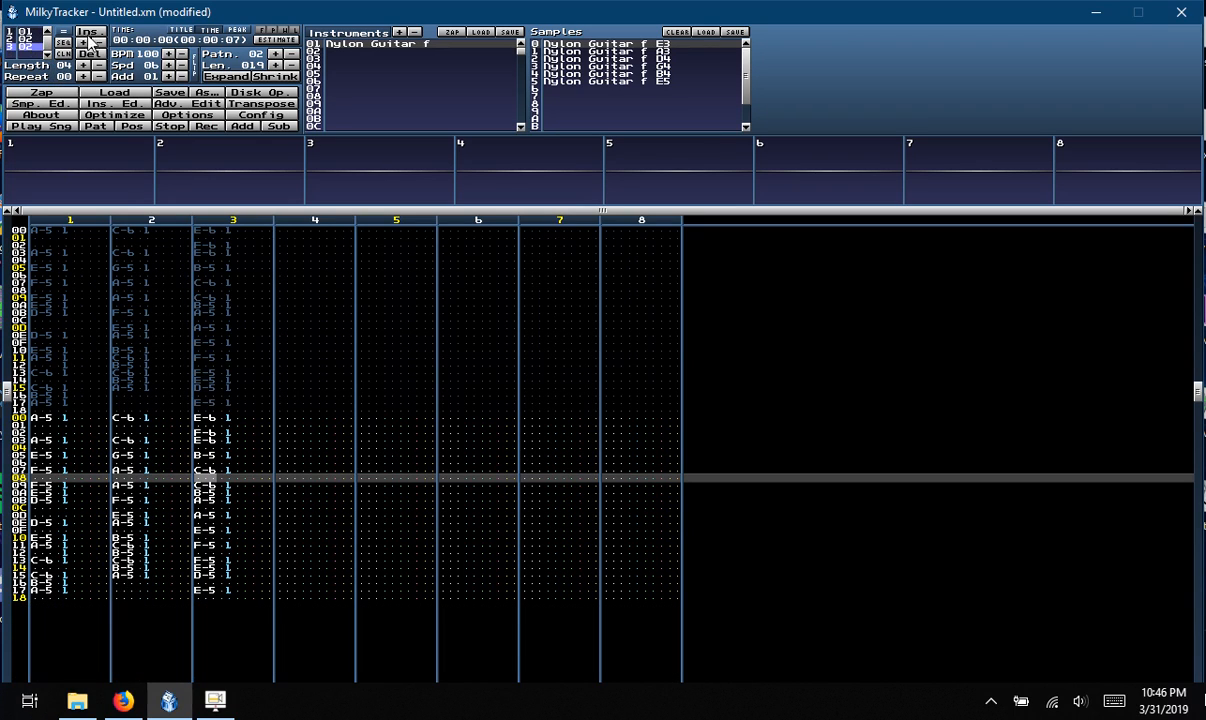
left_click(89, 54)
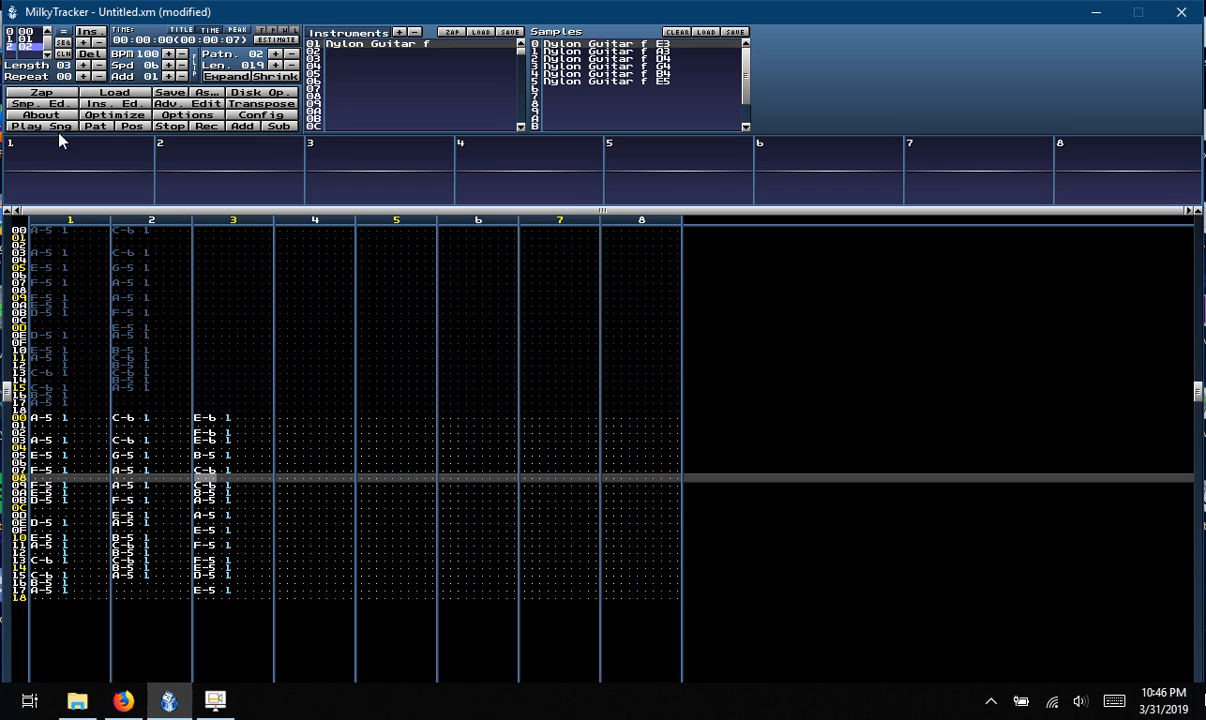
Play the whole song back from pattern 00 to check all the patterns
left_click(38, 32)
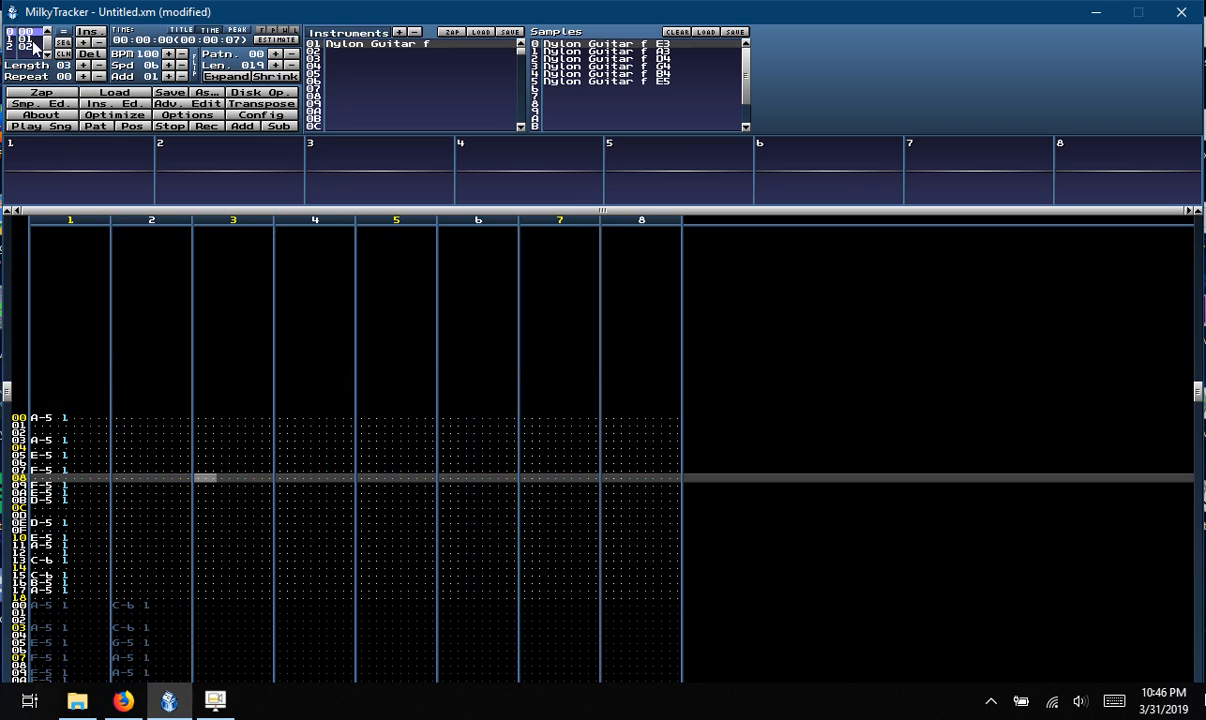
left_click(60, 128)
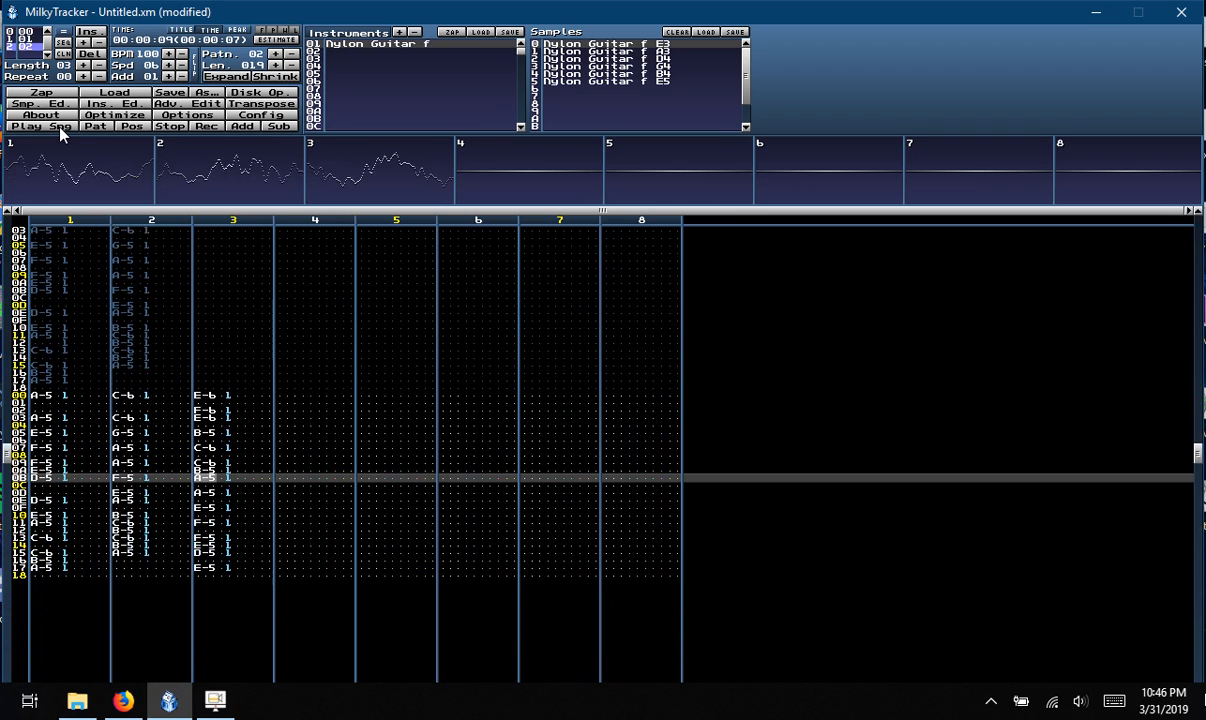
left_click(171, 127)
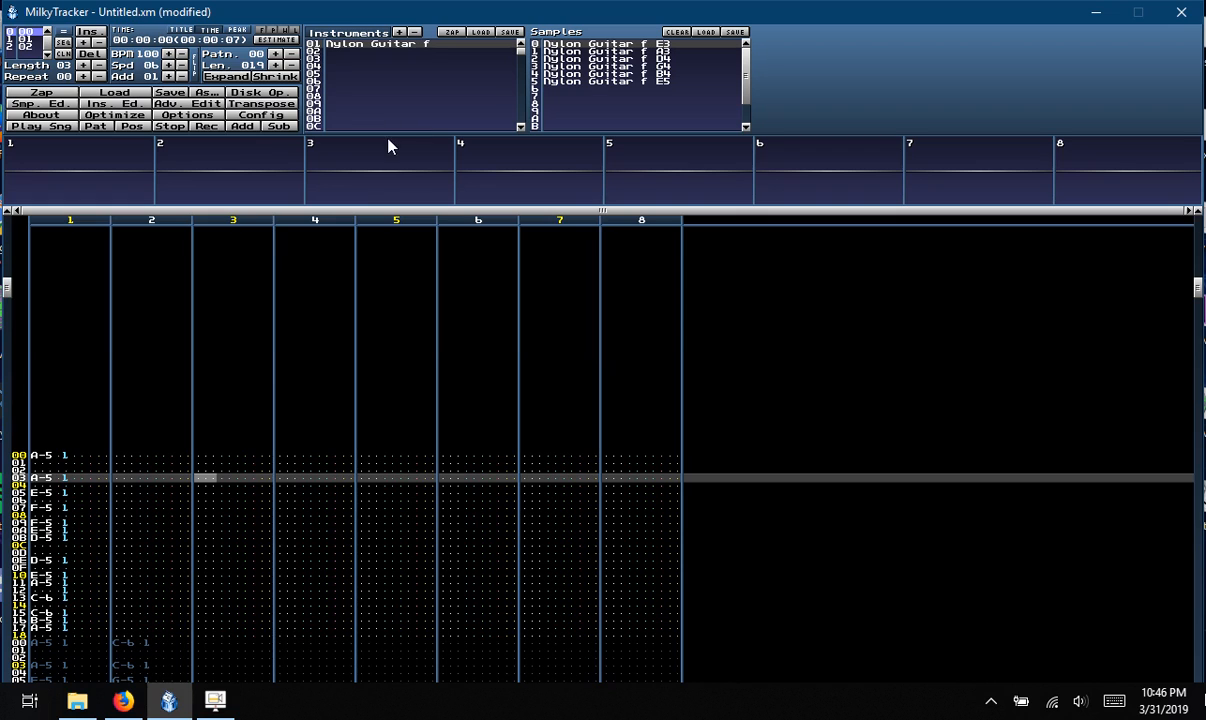
Show pattern 02, start loading an instrument into empty slot 02 and go up to the archive's CATEGORY folder
scroll(318, 434, "down", 17)
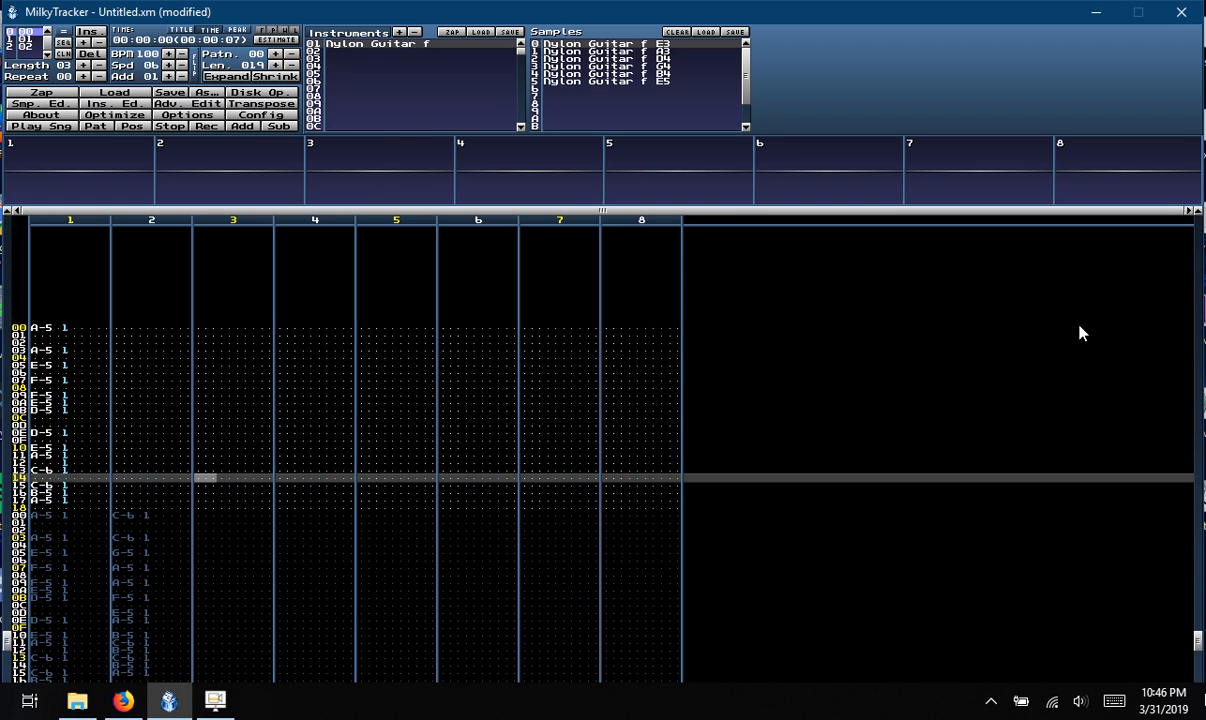
left_click(12, 46)
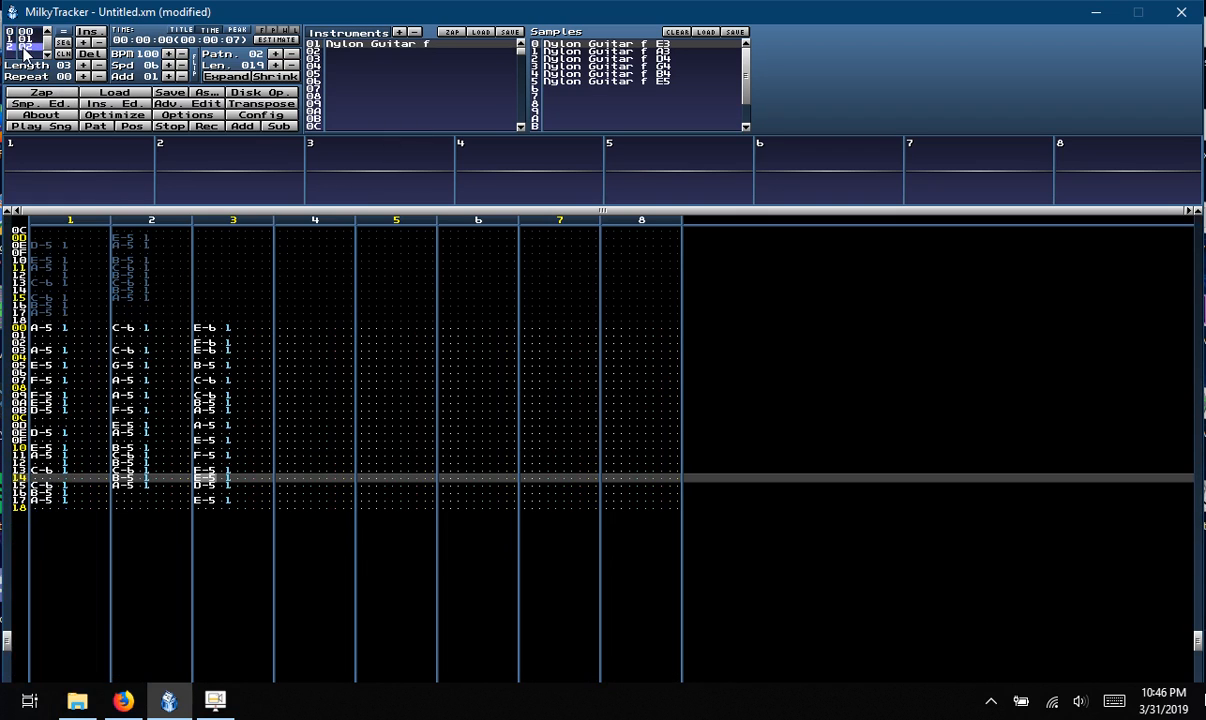
left_click(349, 51)
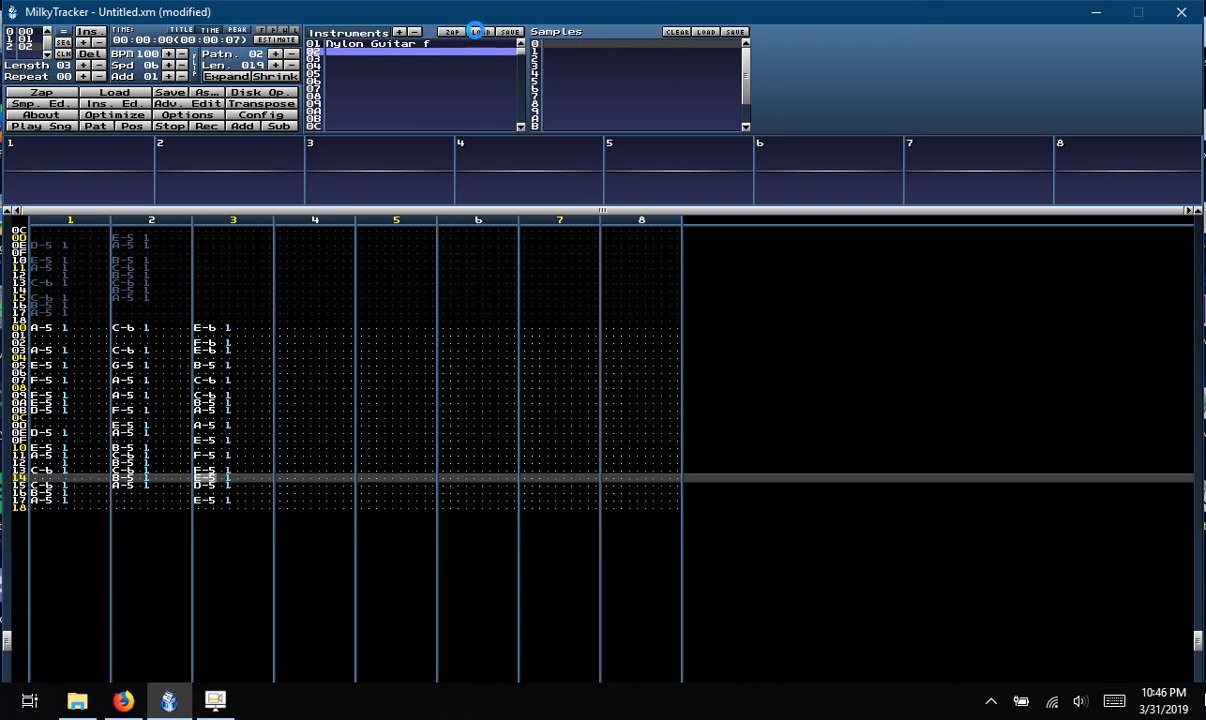
left_click(477, 31)
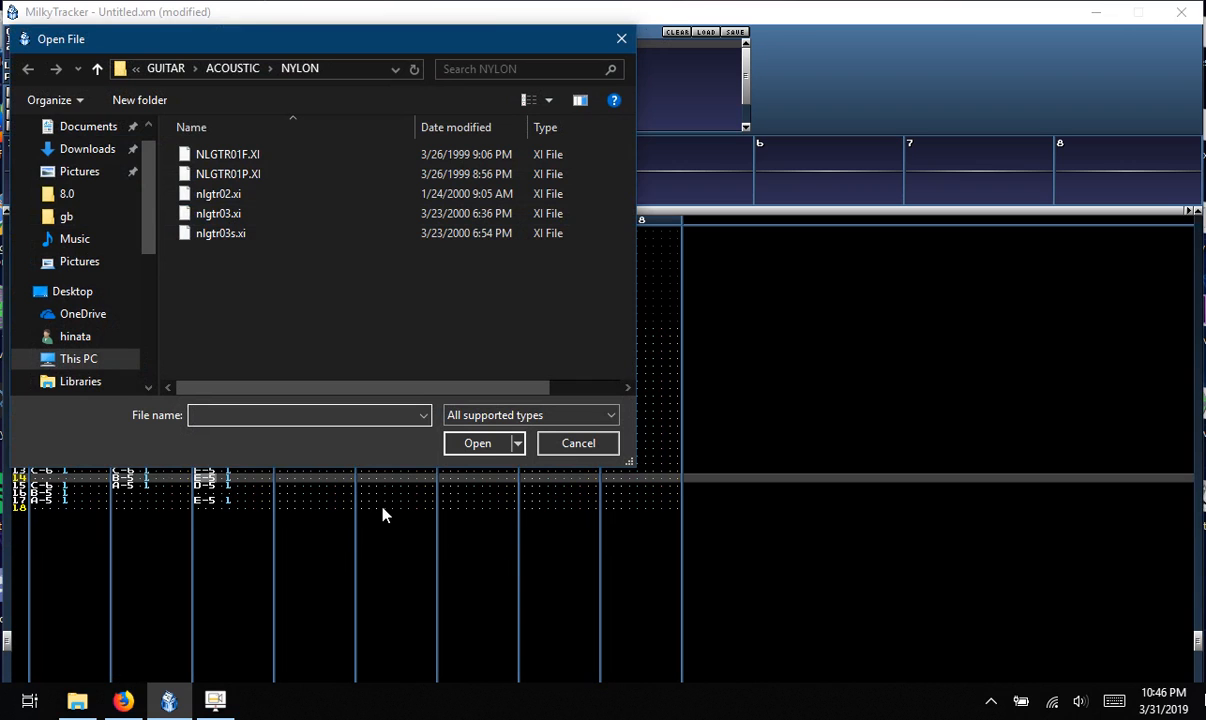
left_click(216, 73)
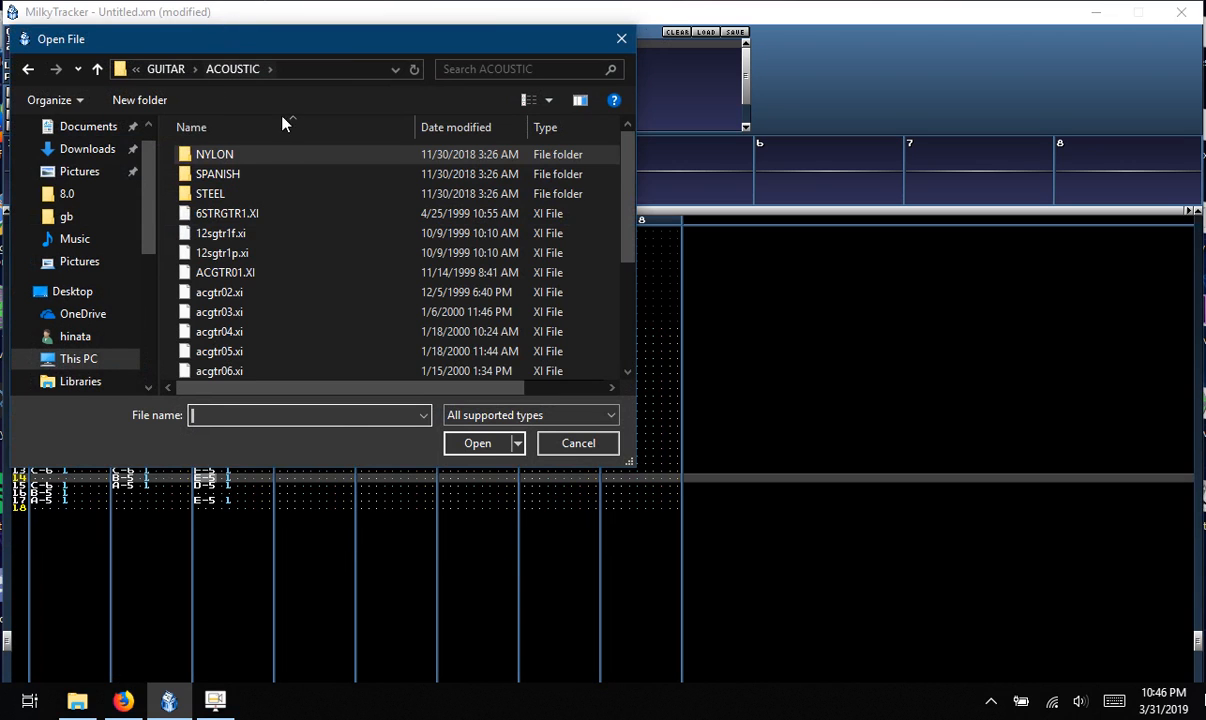
left_click(163, 69)
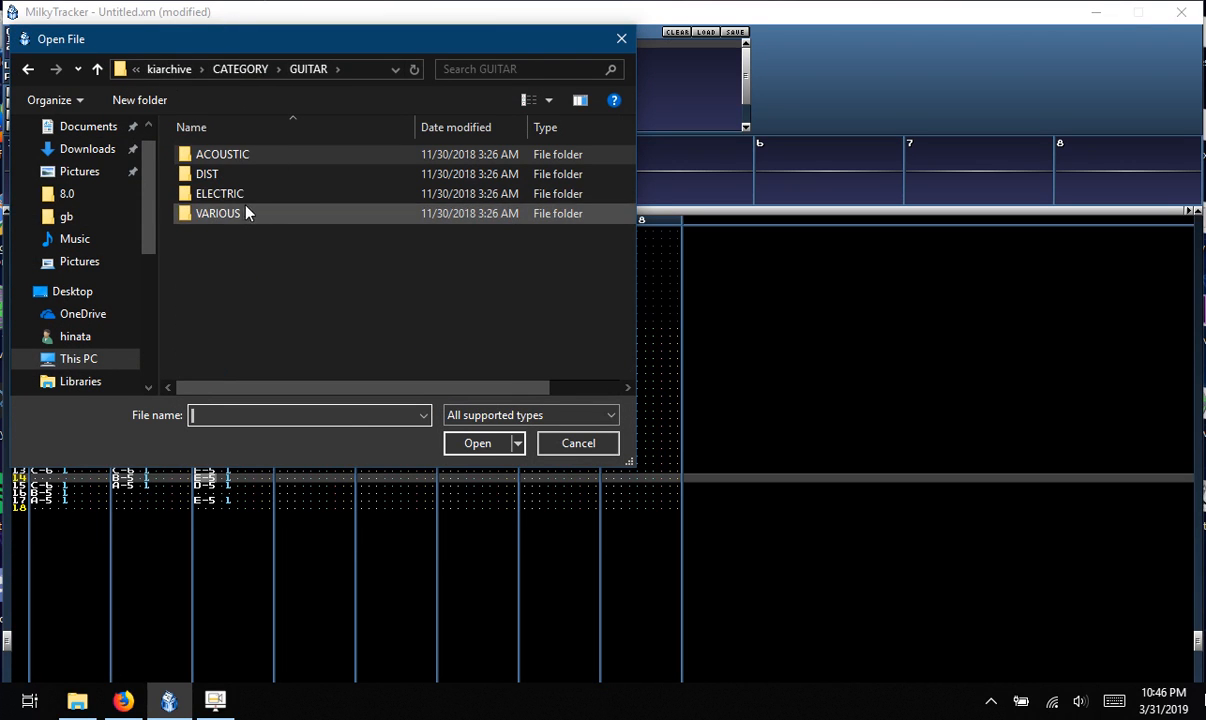
left_click(232, 69)
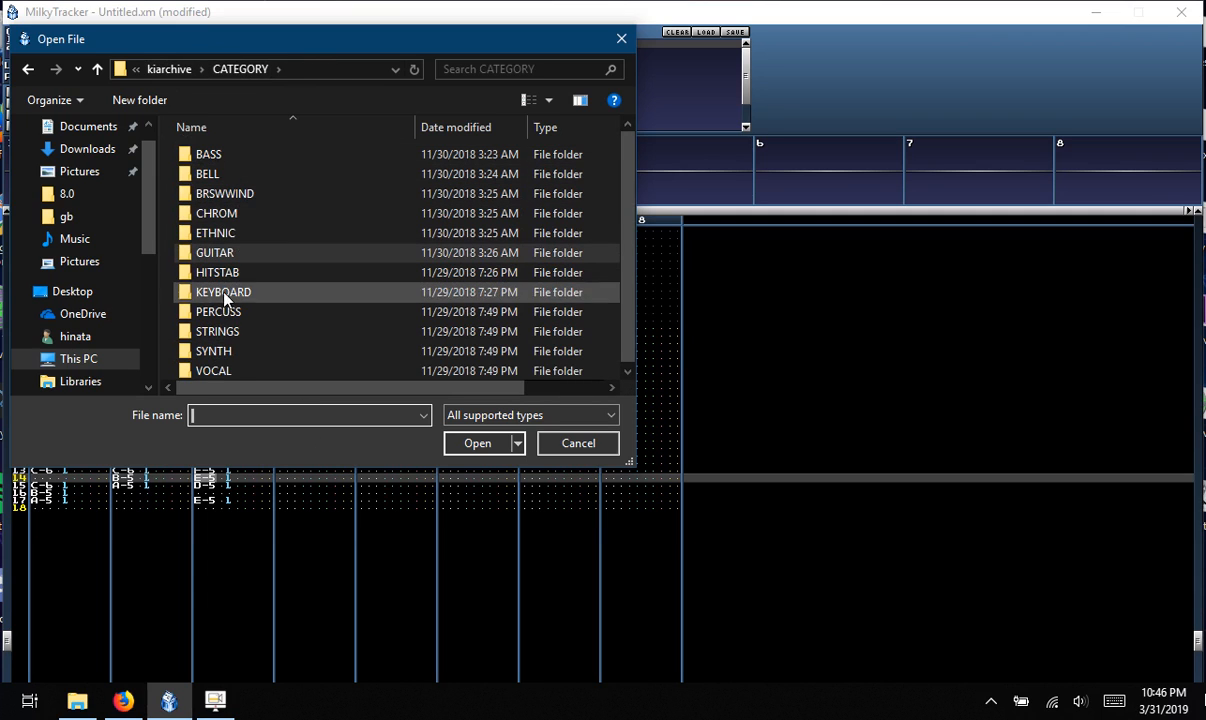
Load the first clarinet XI file from the BRSWWIND folder's CLARINET subfolder into instrument slot 02
double_click(215, 353)
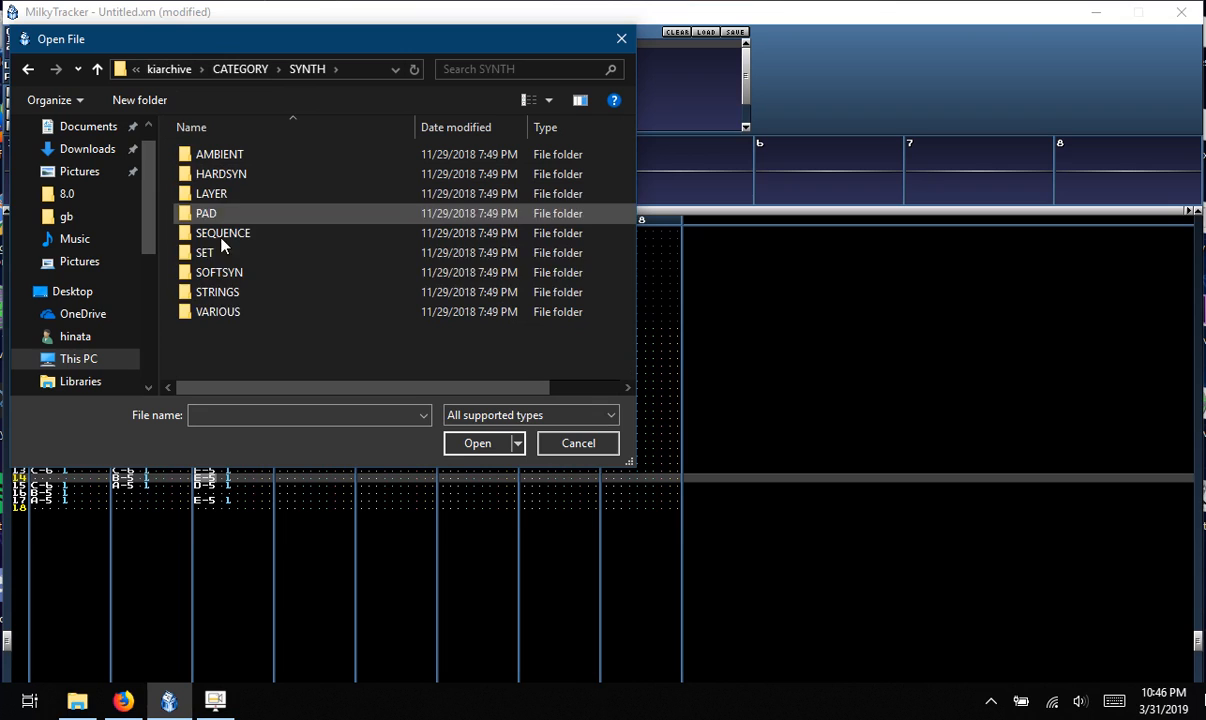
left_click(231, 72)
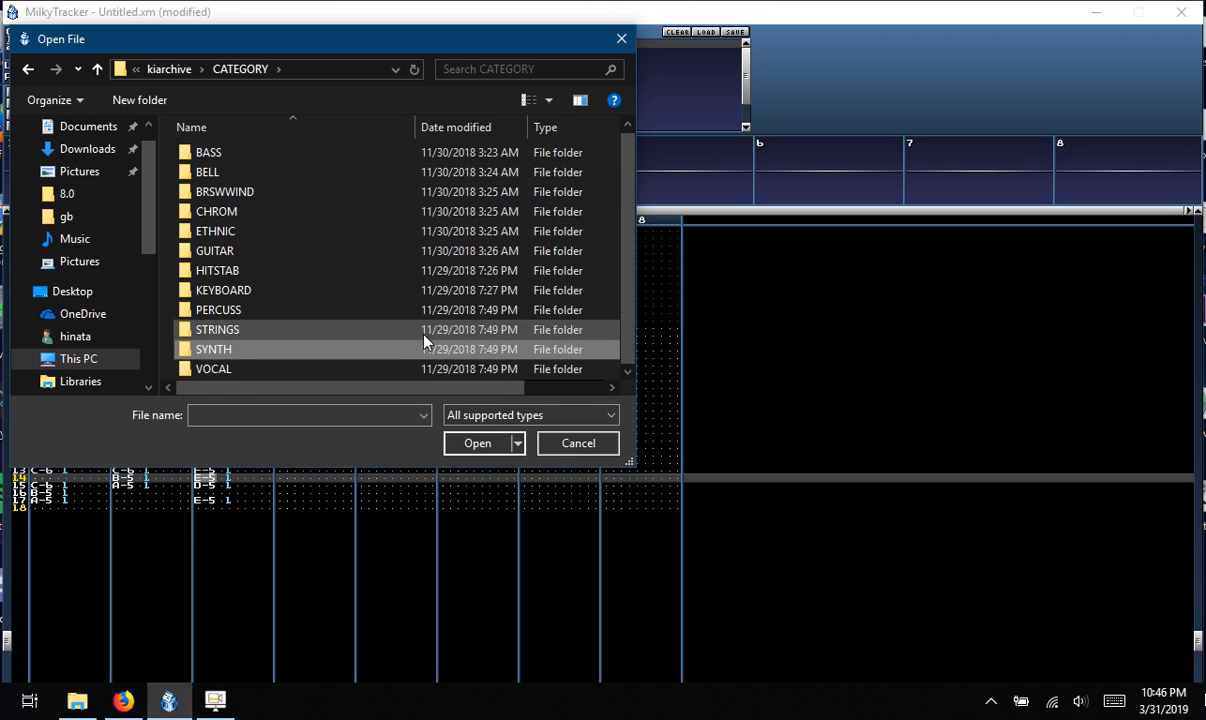
double_click(234, 191)
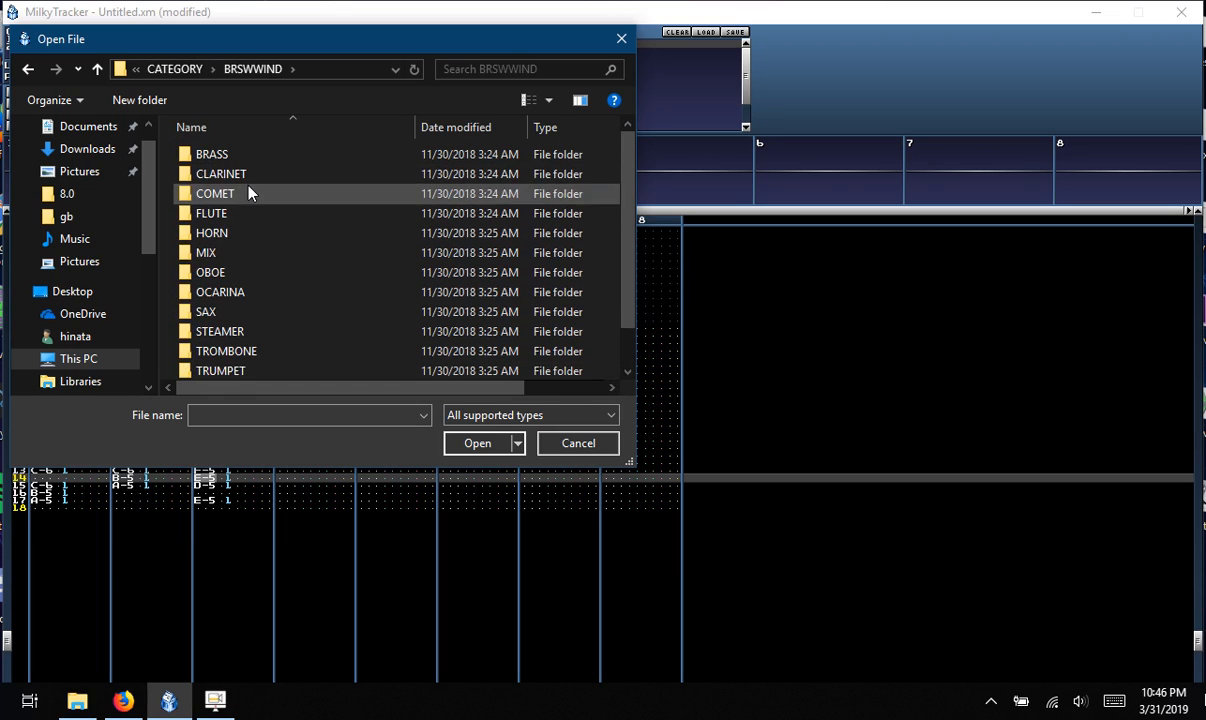
double_click(226, 172)
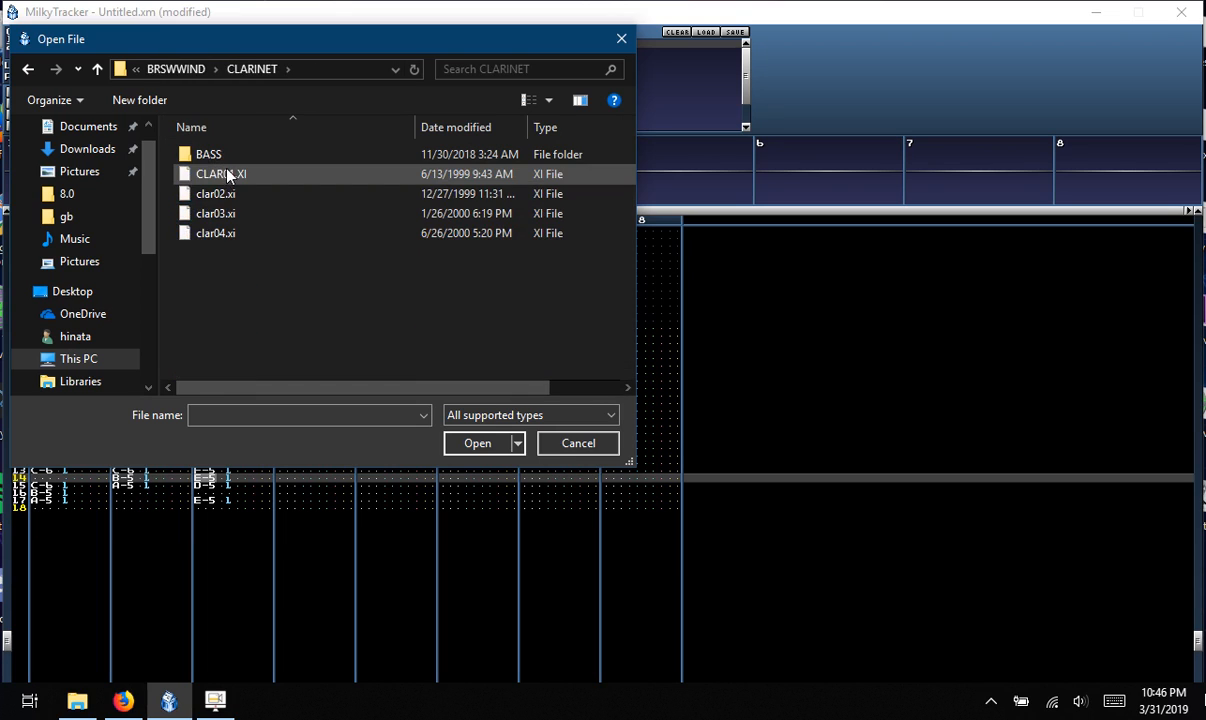
left_click(218, 175)
left_click(460, 443)
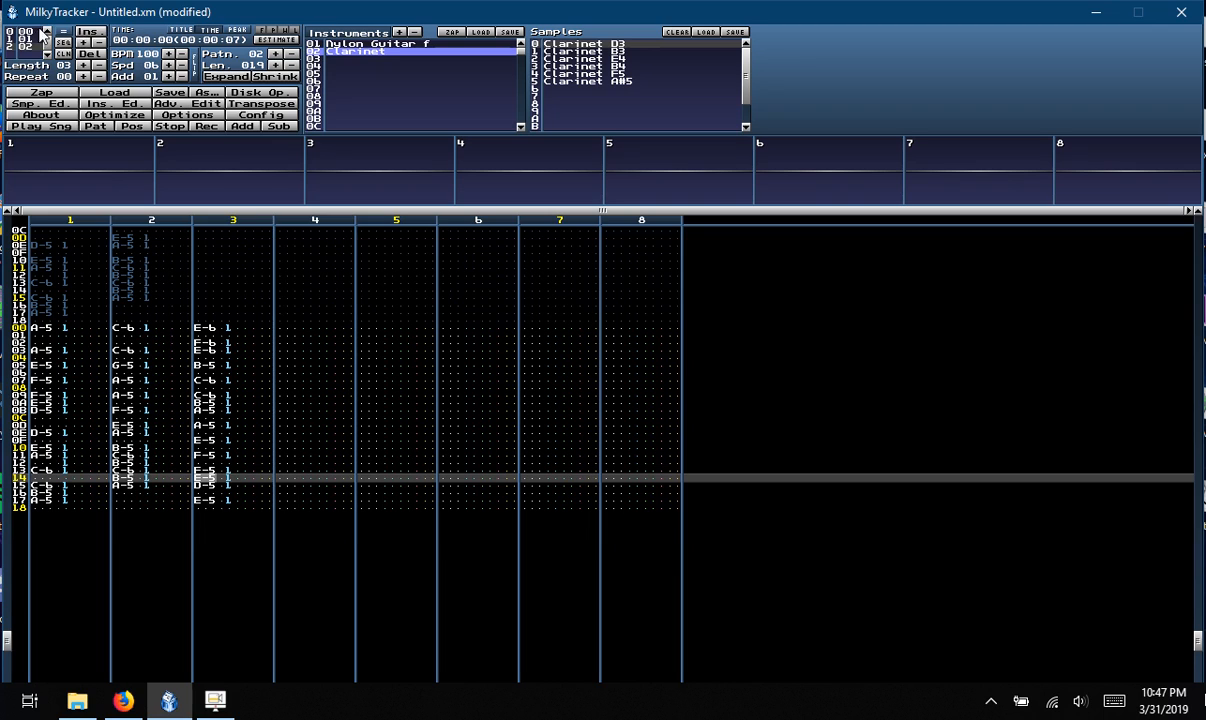
Clone pattern 02 and start a clarinet line in channel 4 of the copy with E-5, F-5 and E-5 from row 00
left_click(64, 53)
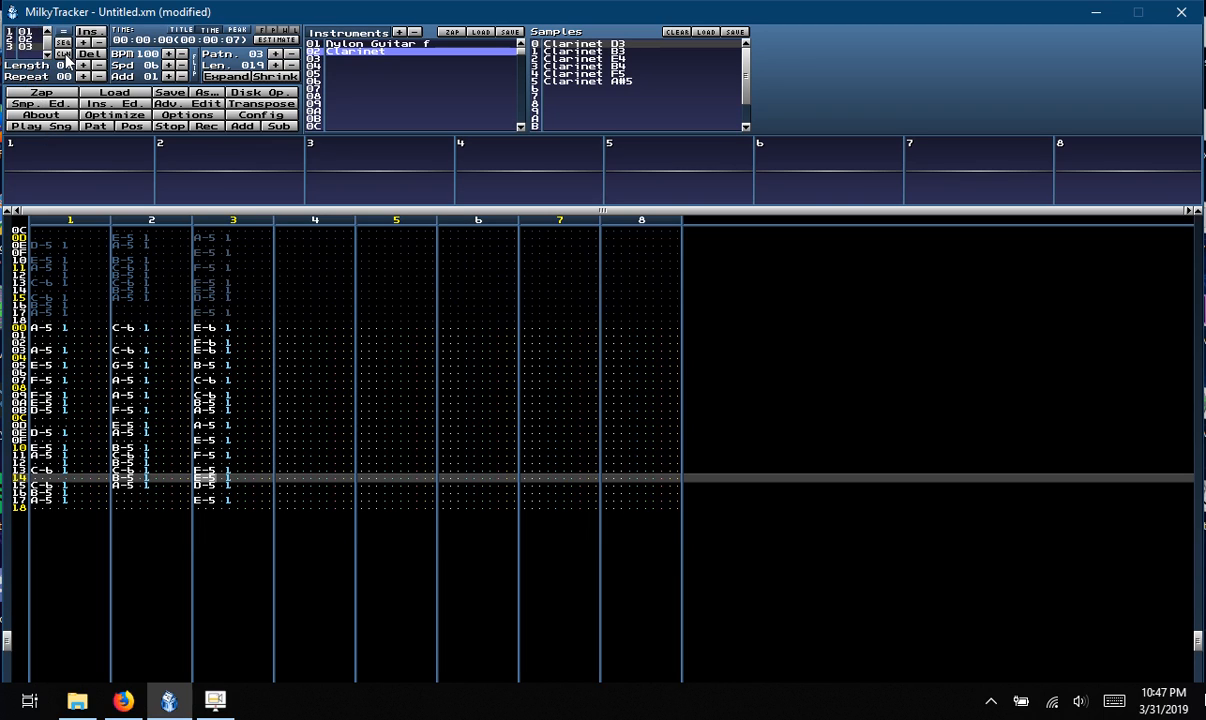
left_click(300, 333)
key("space")
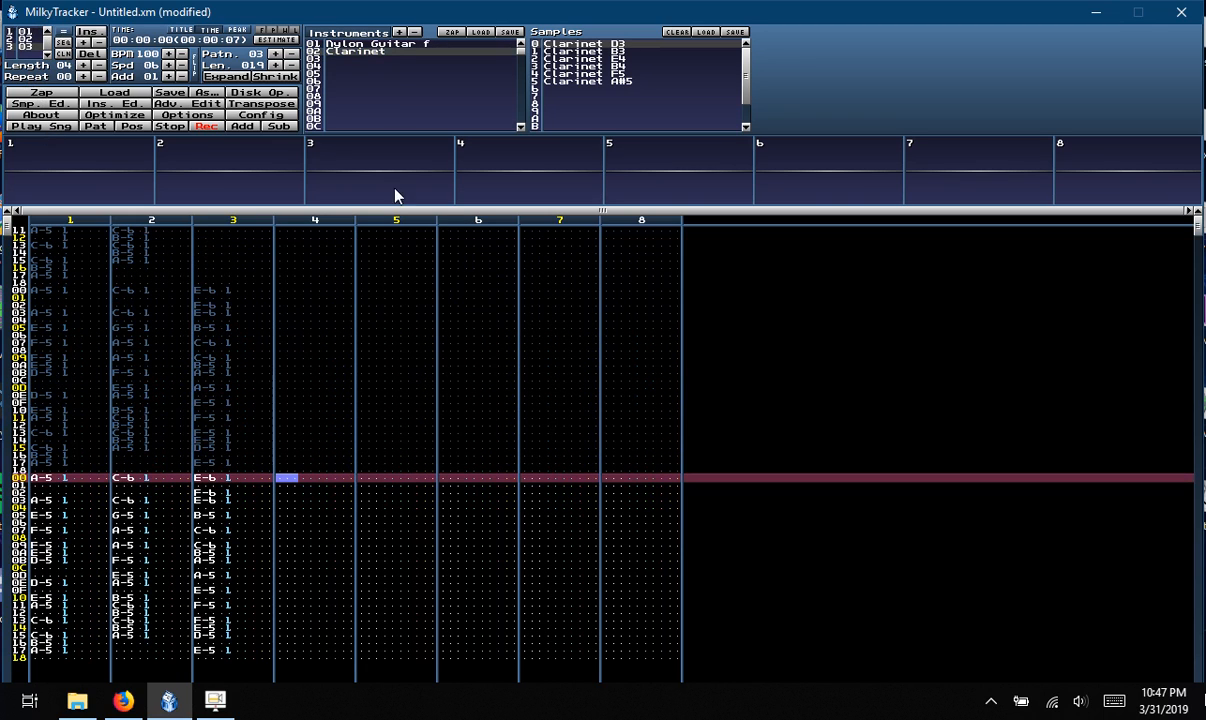
key("e")
key("r")
key("e")
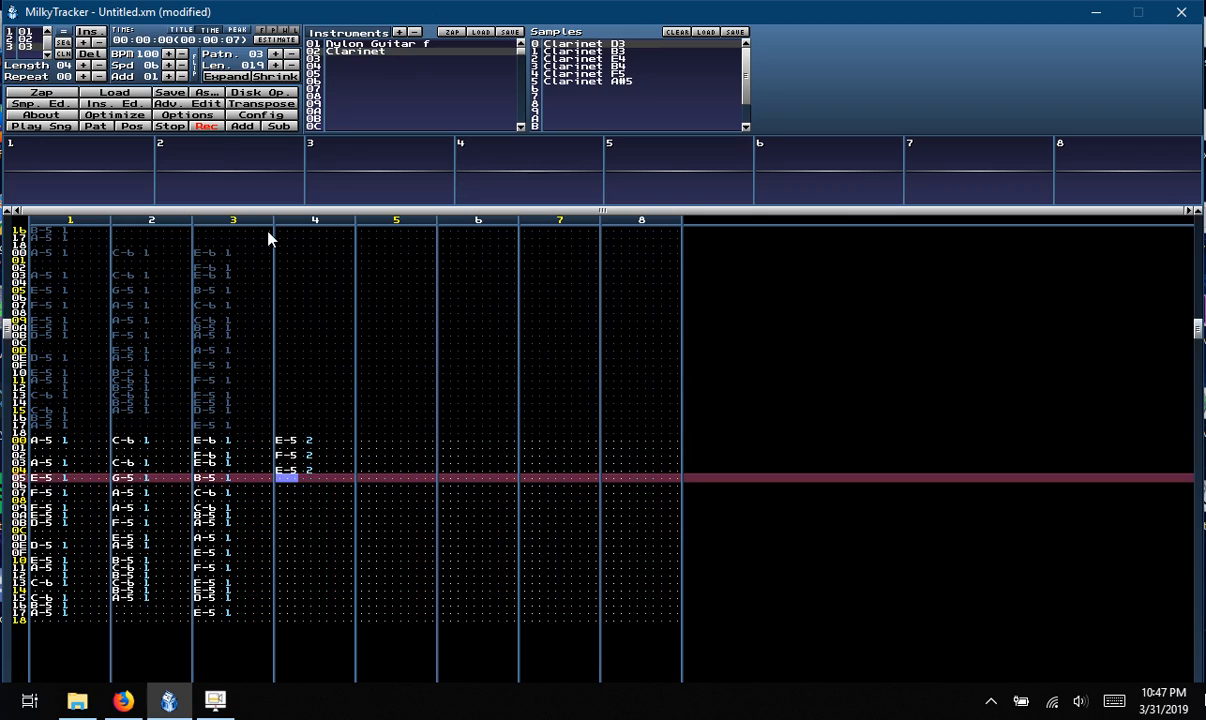
Enter clarinet notes F-5 at row 05 and G-5 at rows 07, 09 and 0B in channel 4
key("Up")
key("r")
key("Down")
key("t")
key("Down")
key("t")
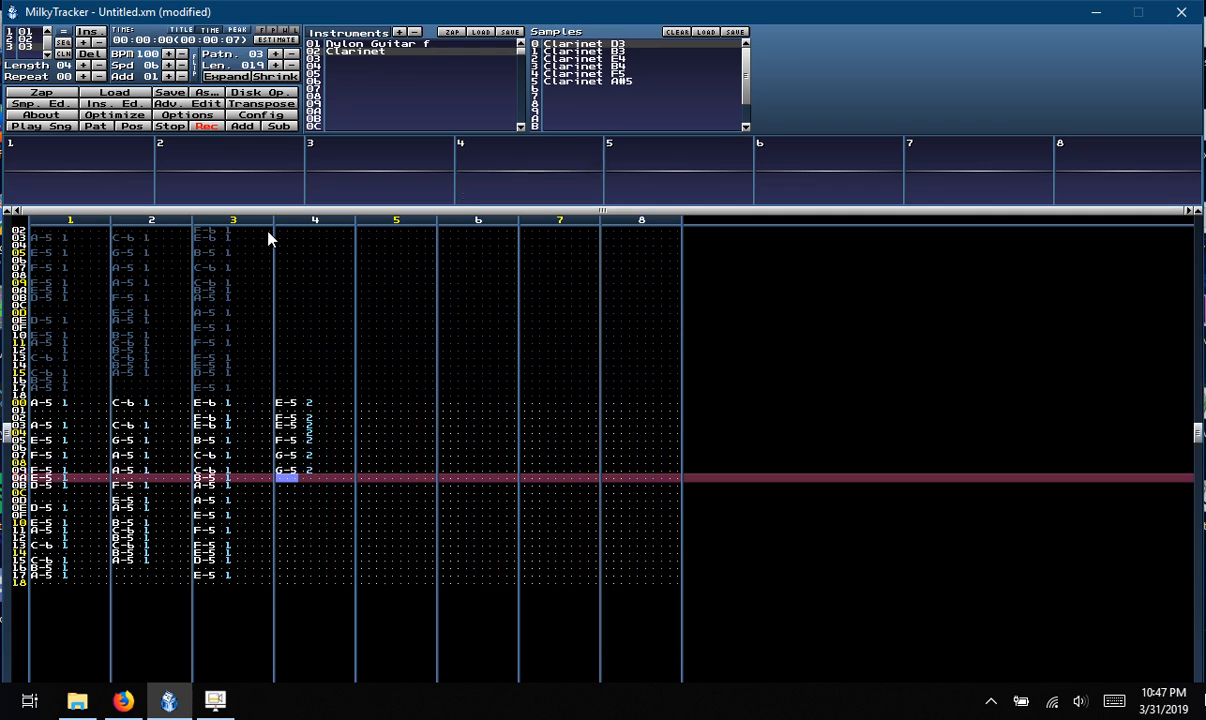
key("Down")
key("t")
Enter D-5 at rows 0C and 0E and E-5 at row 10 in channel 4, and play the clarinet line back
key("e")
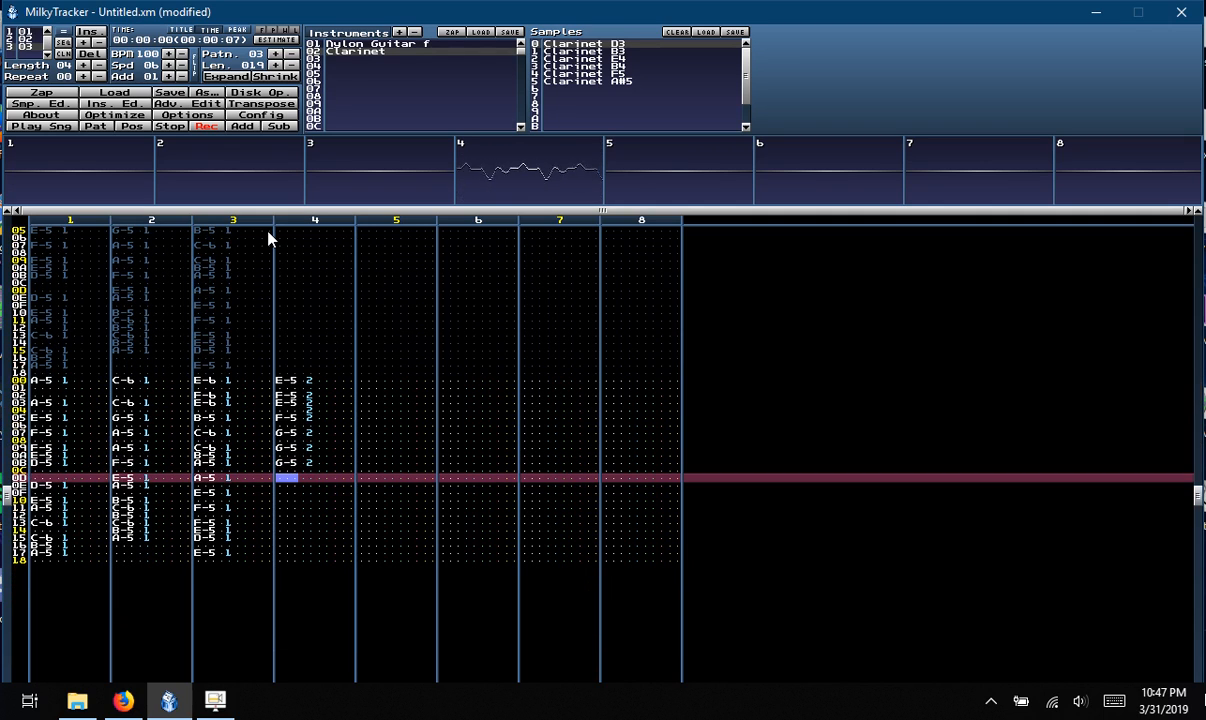
key("Up")
key("w")
key("Down")
key("w")
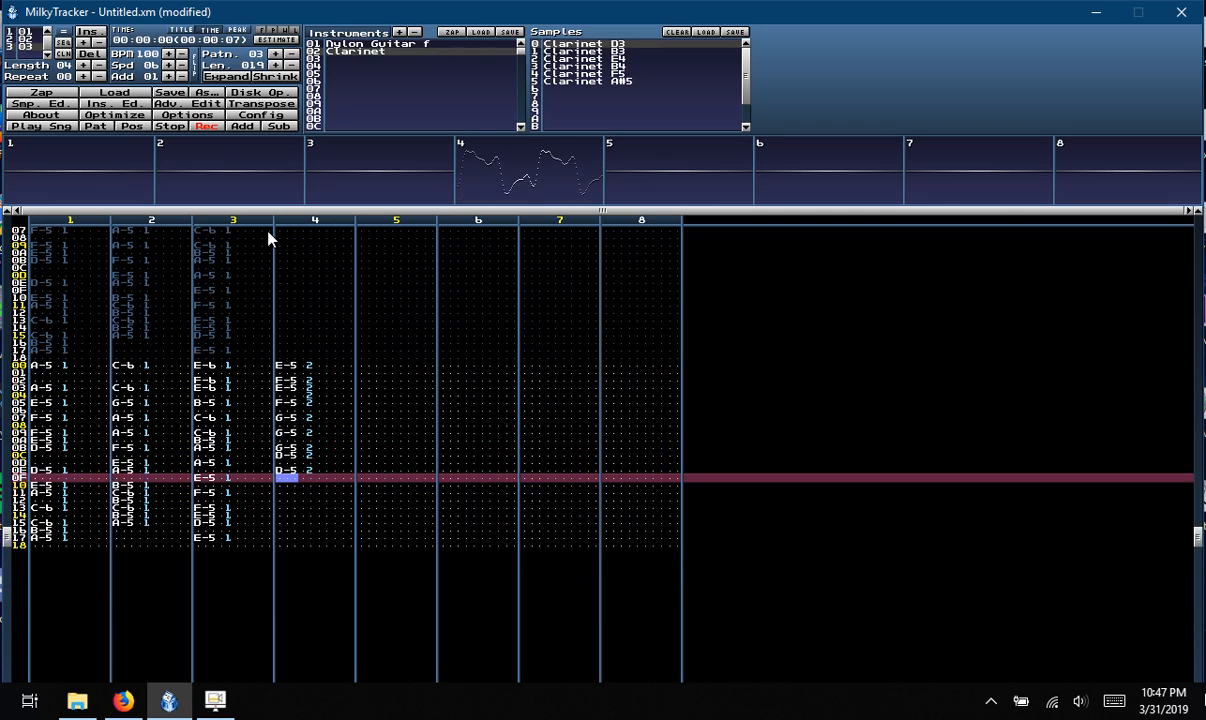
key("Down")
key("e")
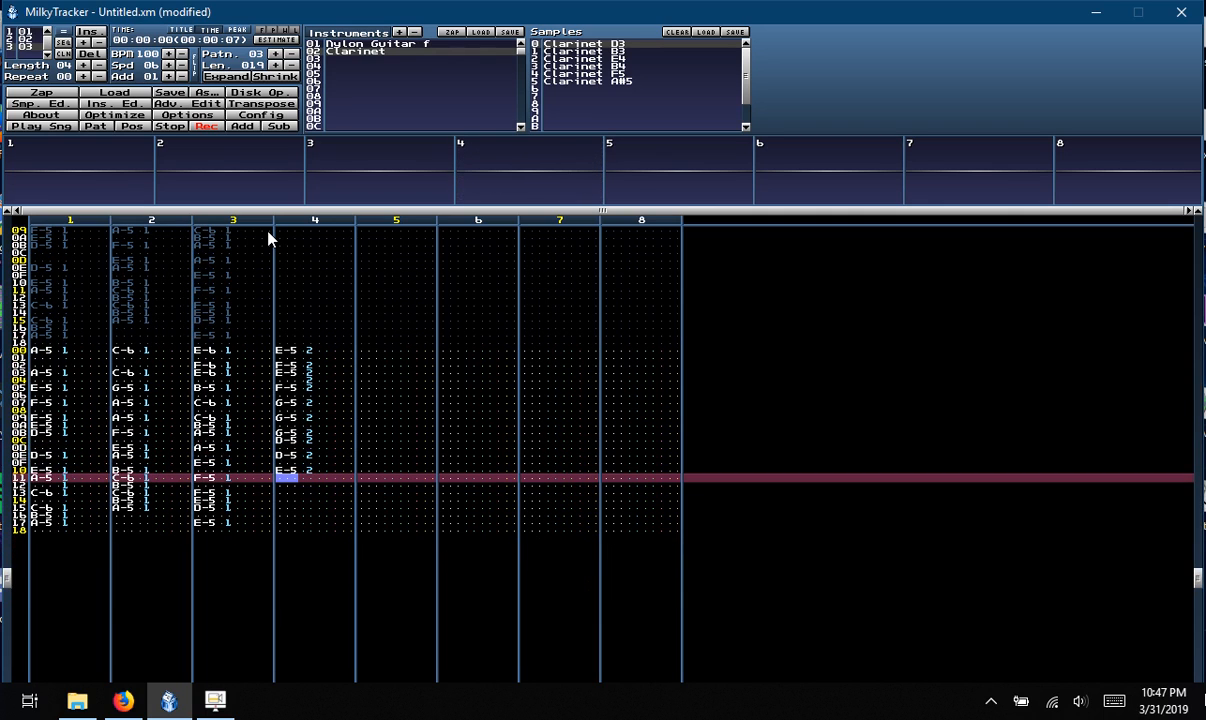
left_click(55, 128)
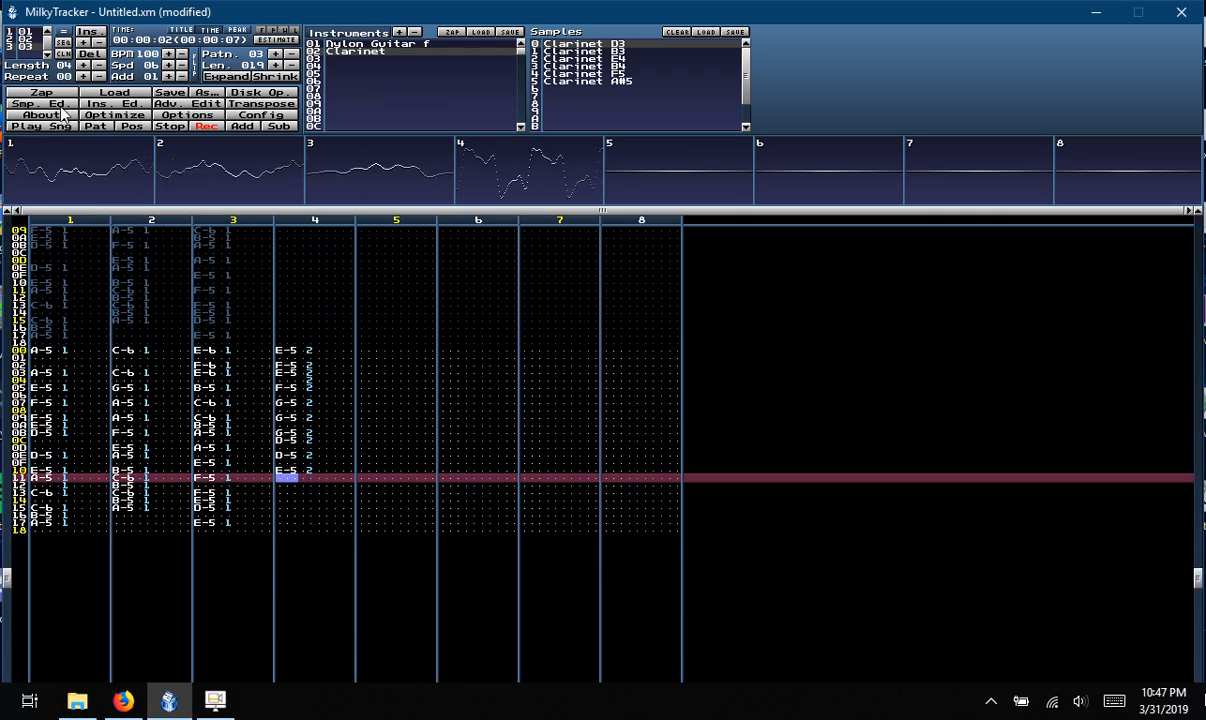
left_click(176, 129)
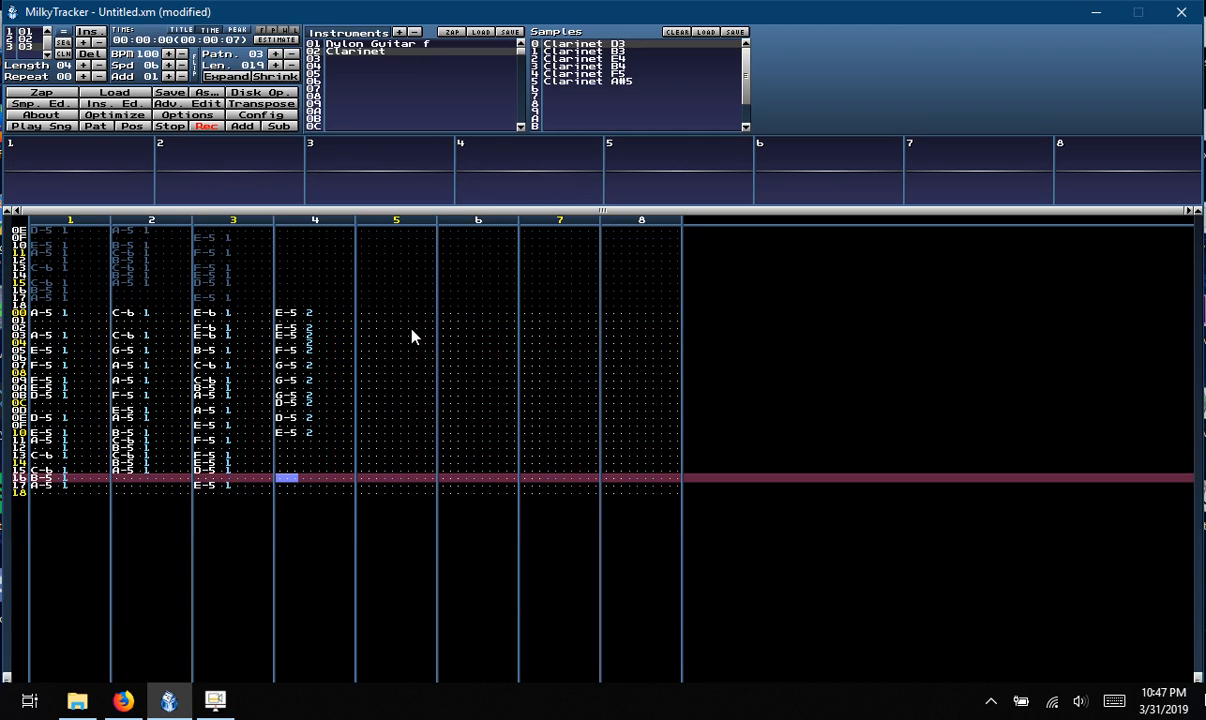
Enter C-6 at rows 12 and 14, B-5 at row 15 and A-5 at row 16 in channel 4
key("e")
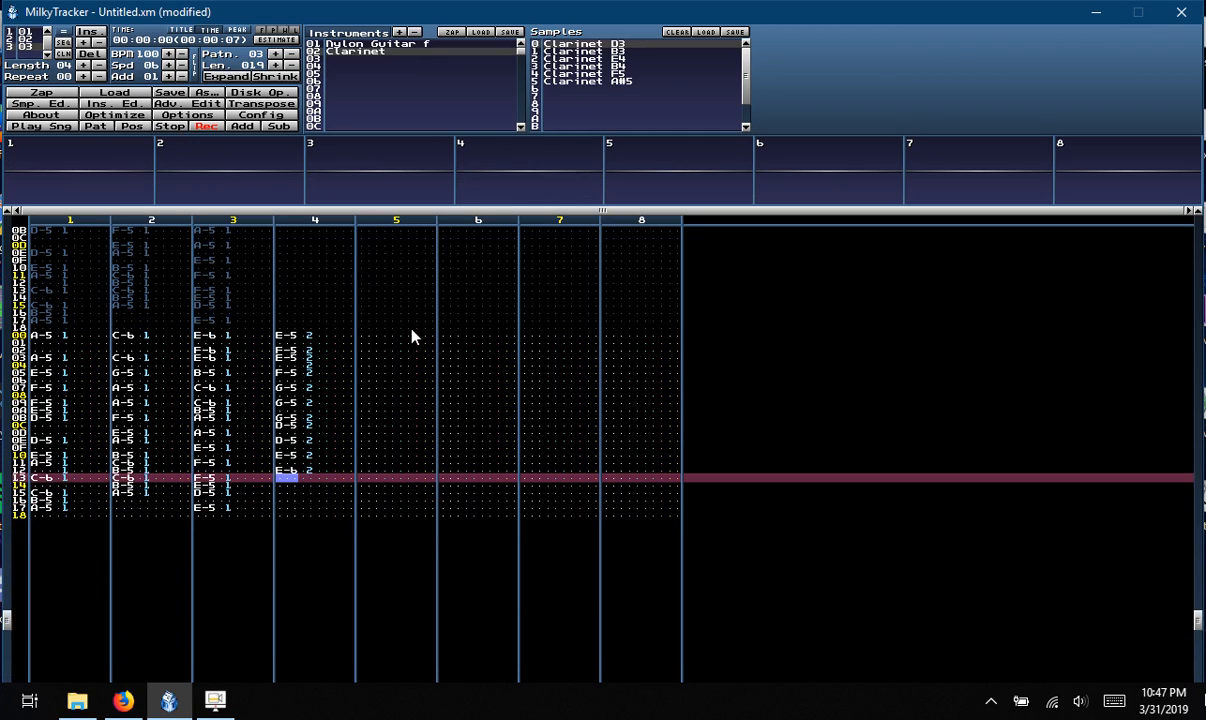
key("Up")
key("q")
key("Down")
key("q")
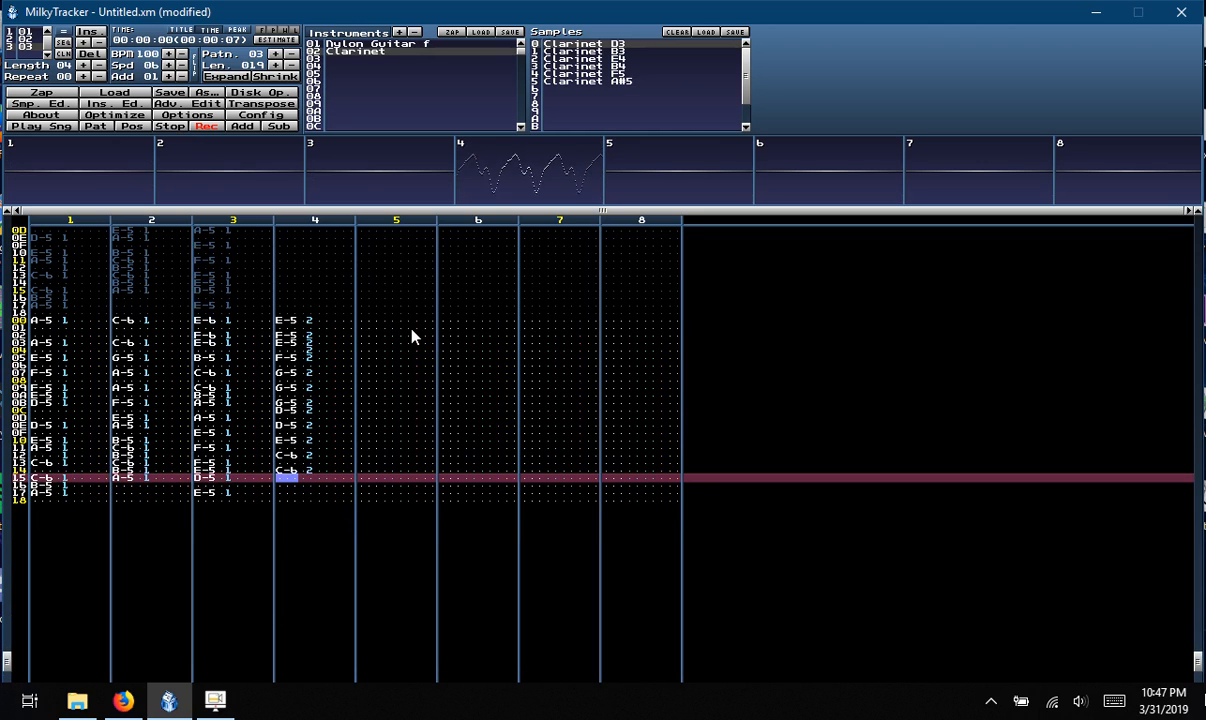
key("m")
key("n")
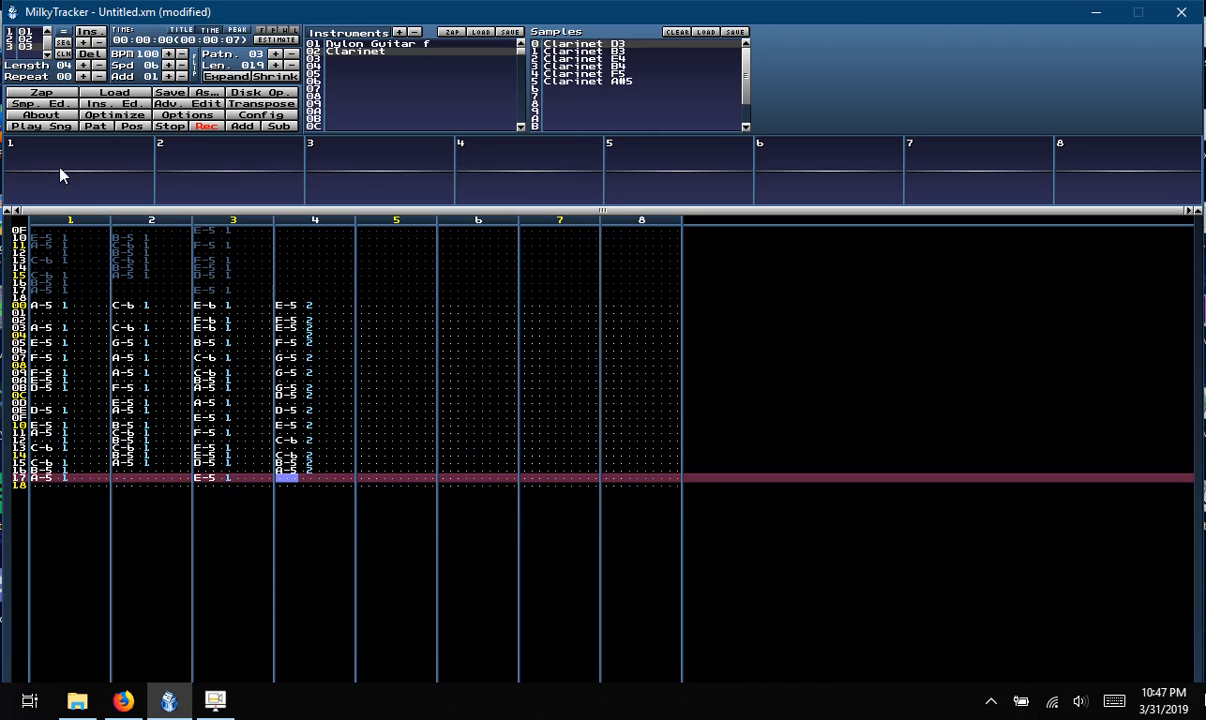
Play back the four-channel pattern 03 and clone it at the end of the song order
left_click(41, 126)
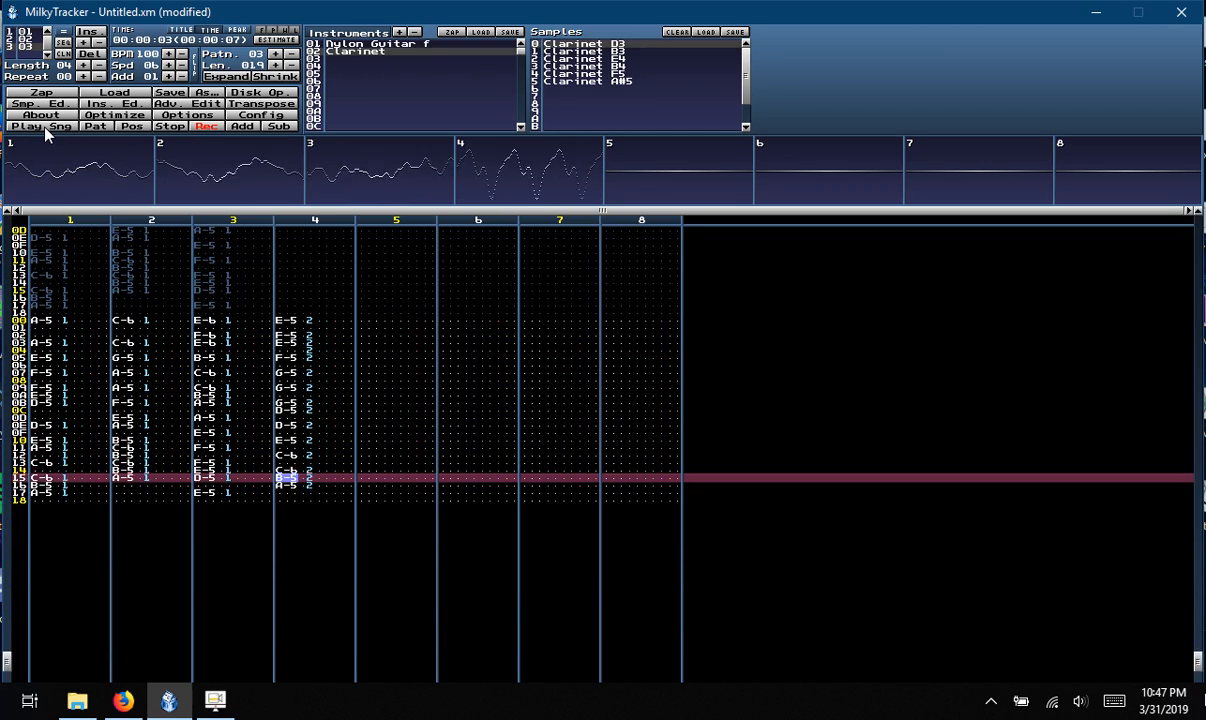
left_click(171, 126)
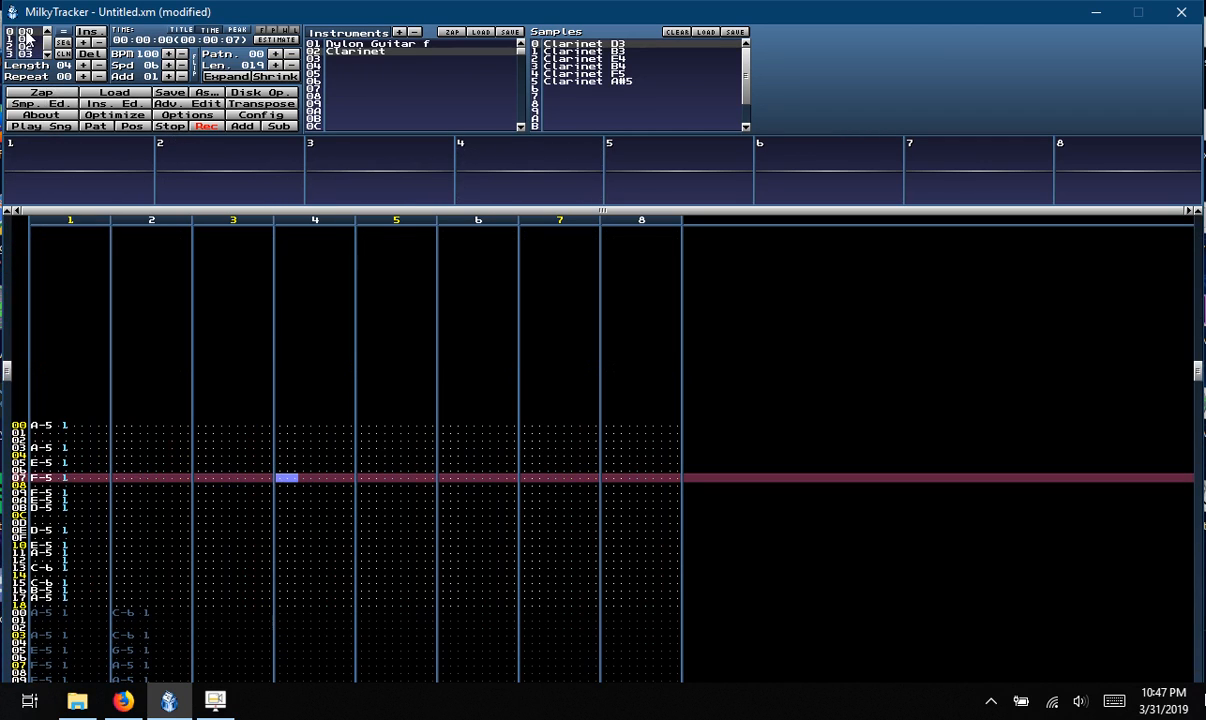
left_click(48, 56)
left_click(48, 56)
left_click(48, 56)
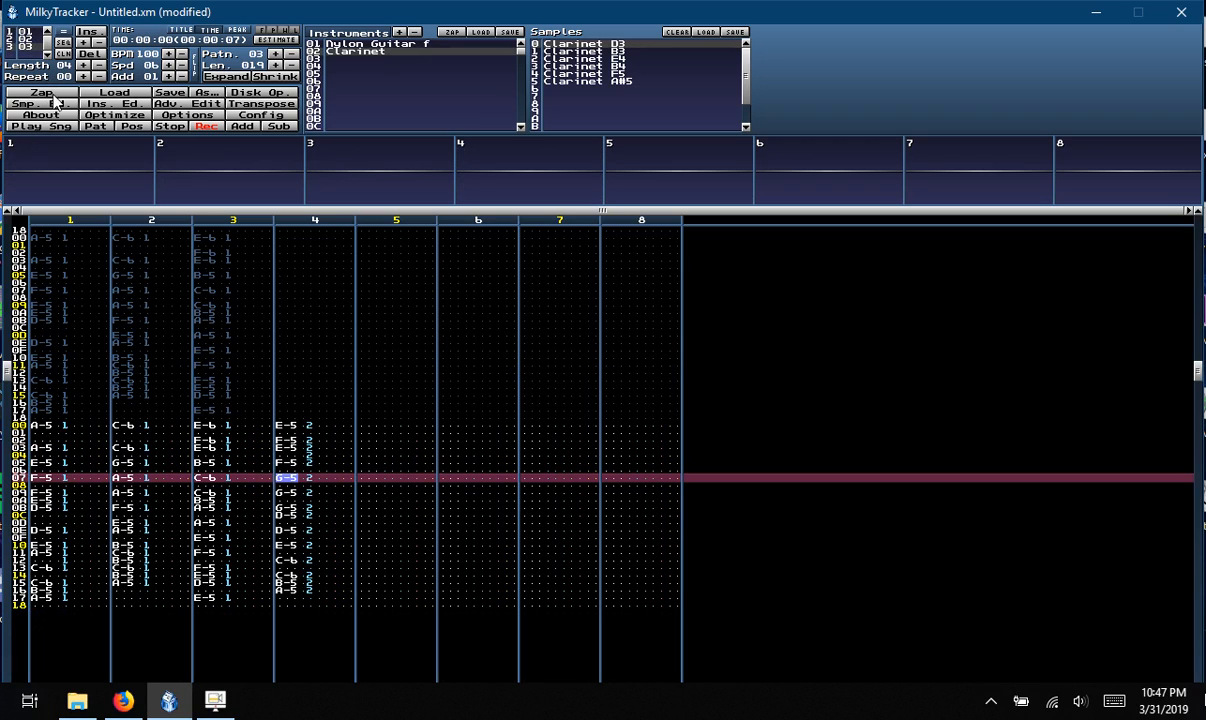
left_click(62, 53)
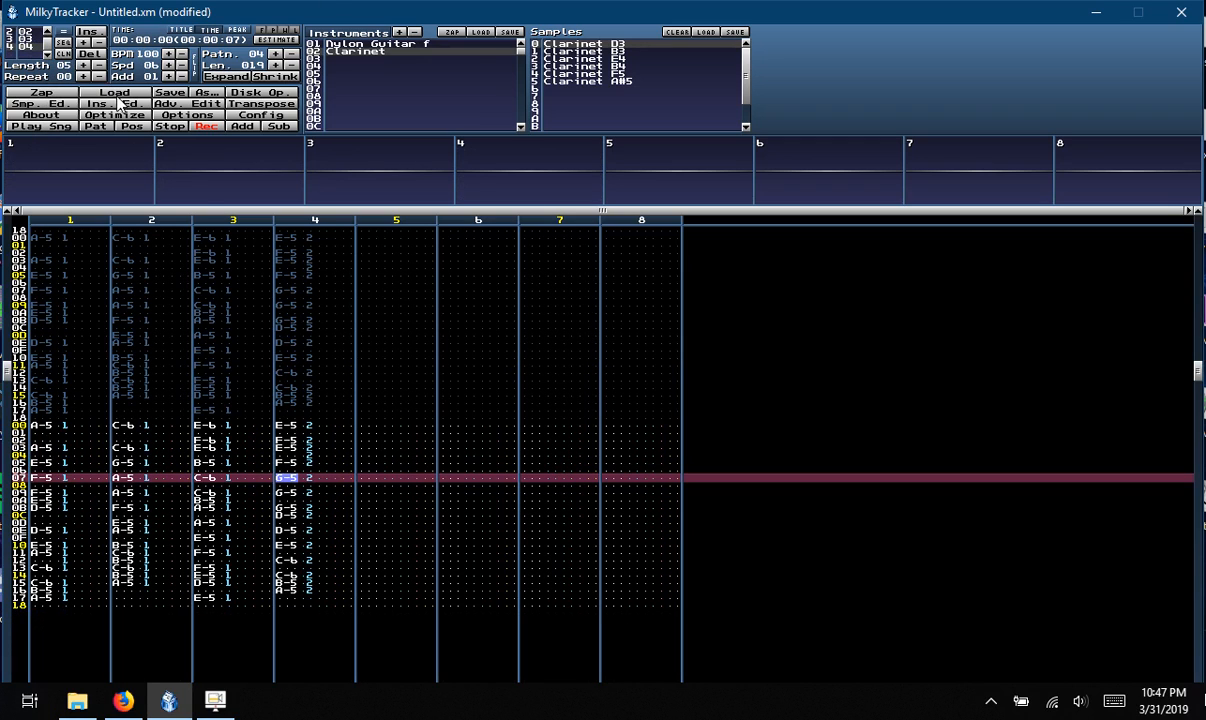
Play the song back through patterns 03 and 04 and stop playback
left_click(30, 128)
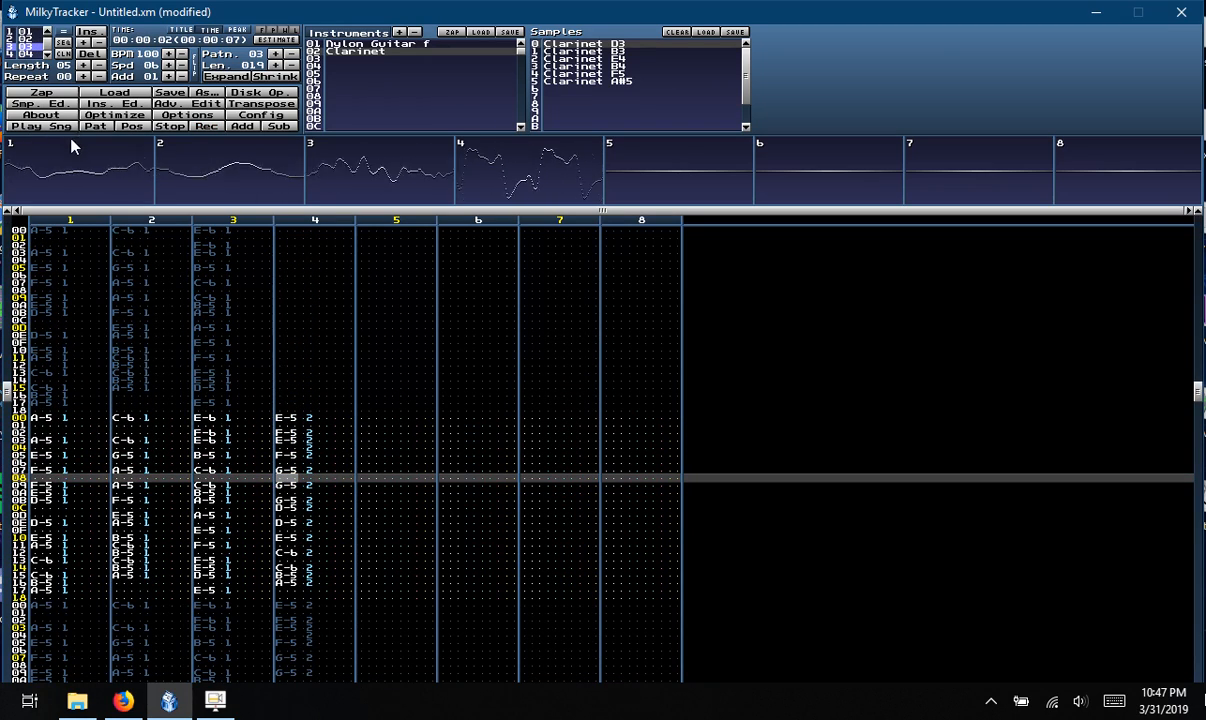
left_click(46, 124)
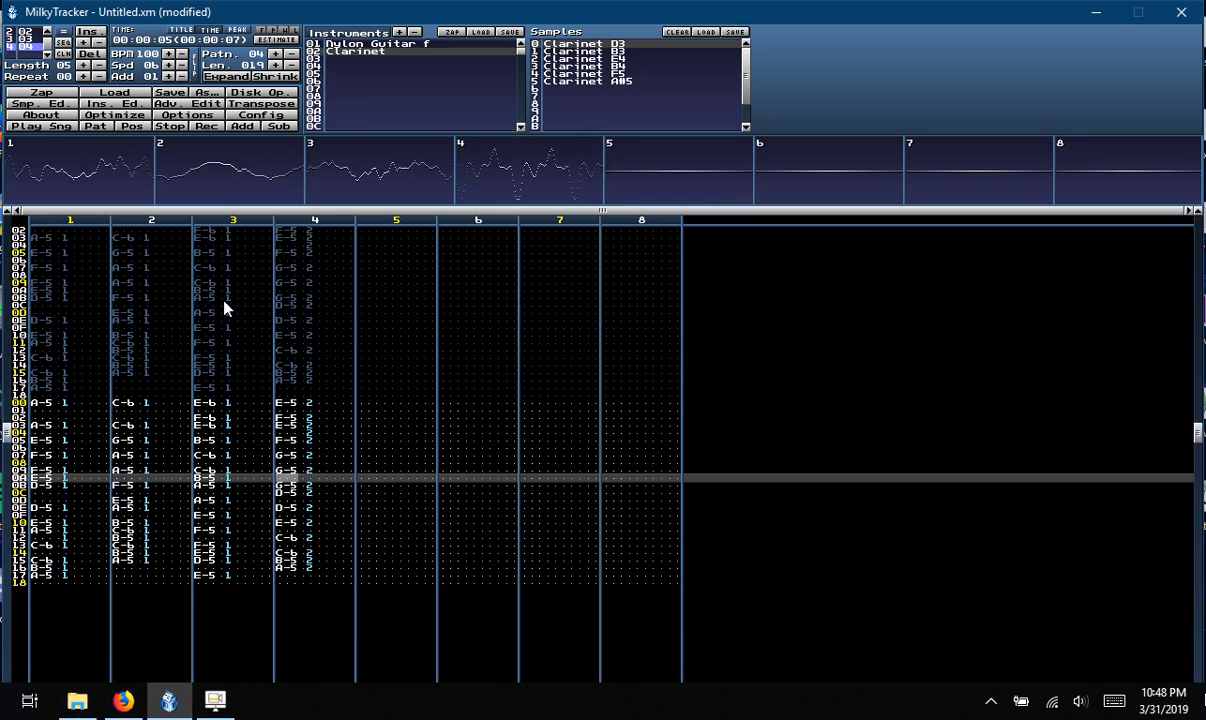
left_click(170, 126)
Clone pattern 04 at the end of the song order and shrink the copy to a length of 00C rows
left_click(47, 55)
left_click(47, 55)
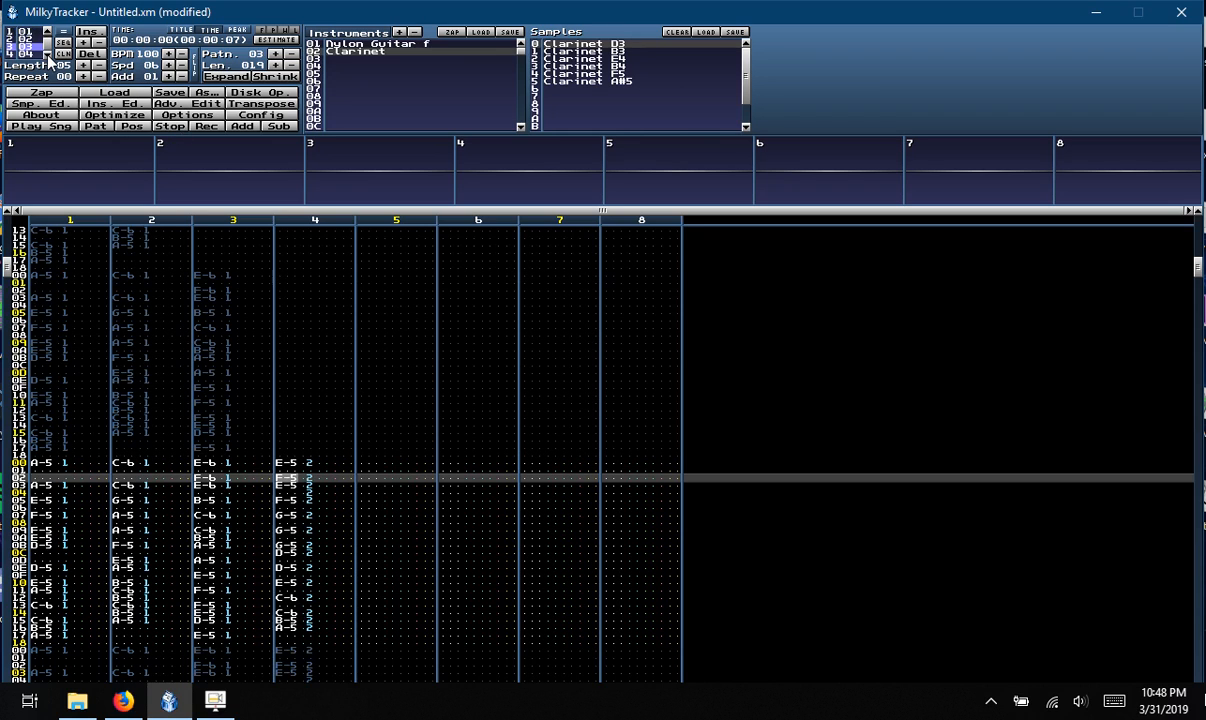
left_click(47, 55)
left_click(47, 55)
left_click(61, 55)
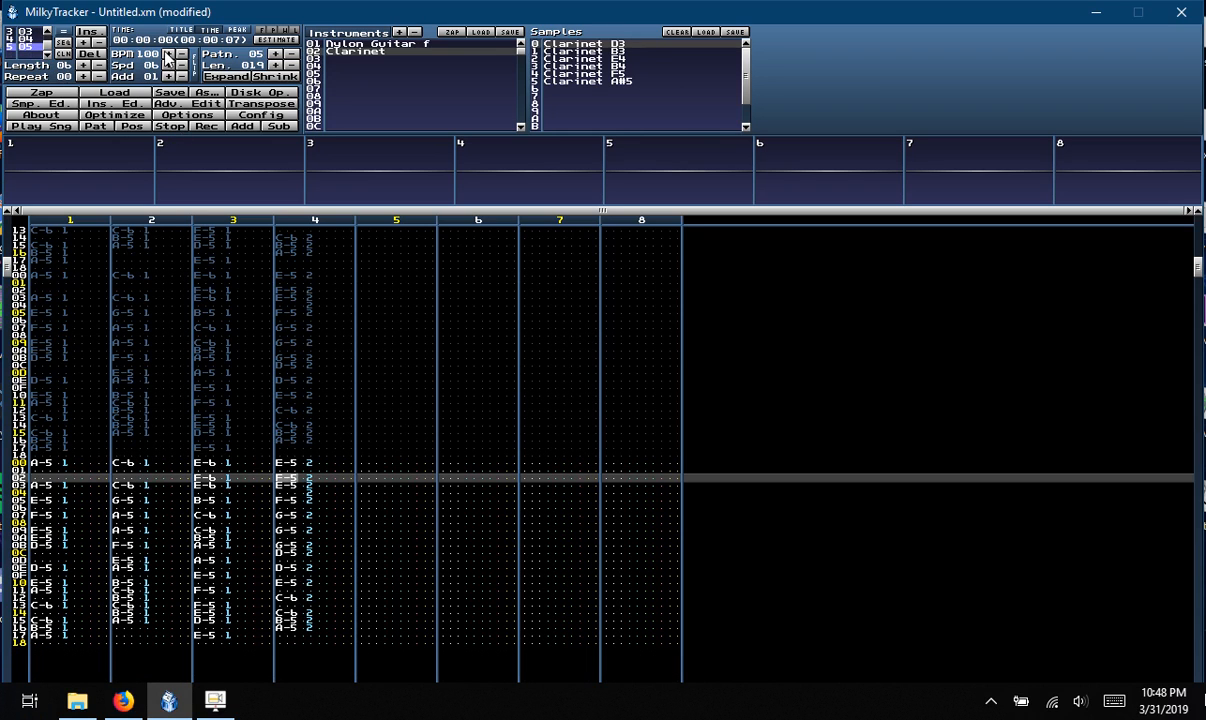
left_click(270, 78)
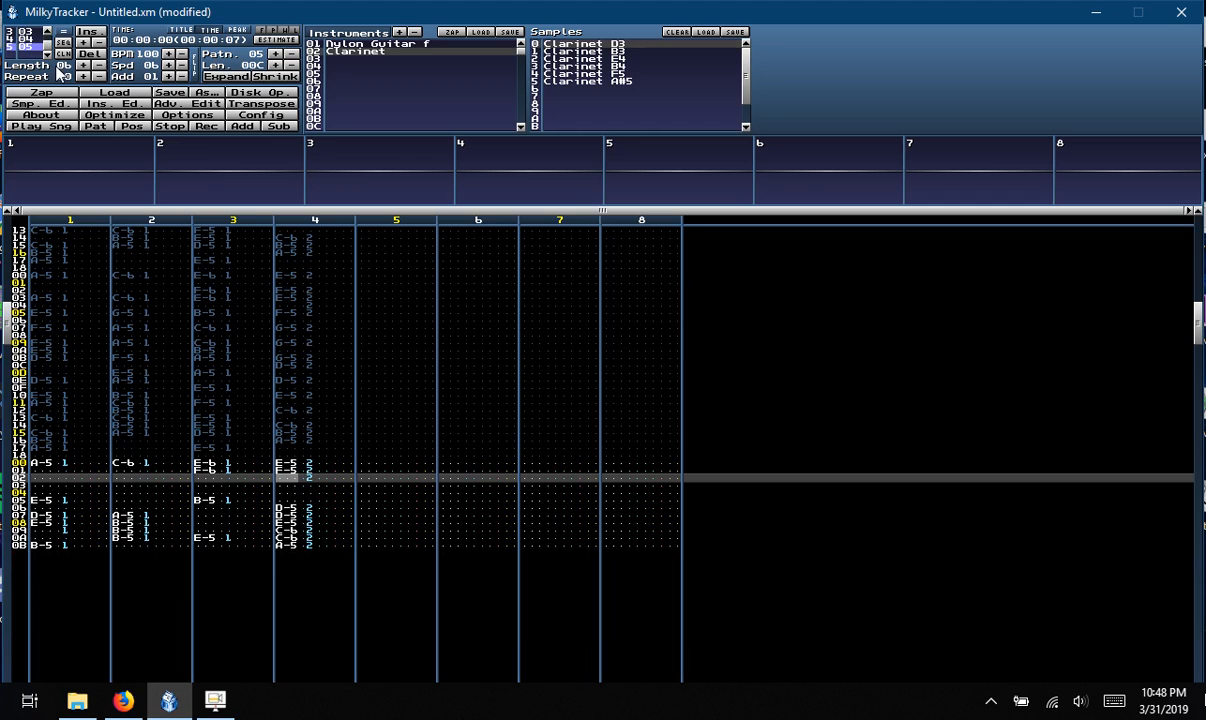
Clone the shrunken pattern 05 at the end of the song order and play the song
left_click(62, 54)
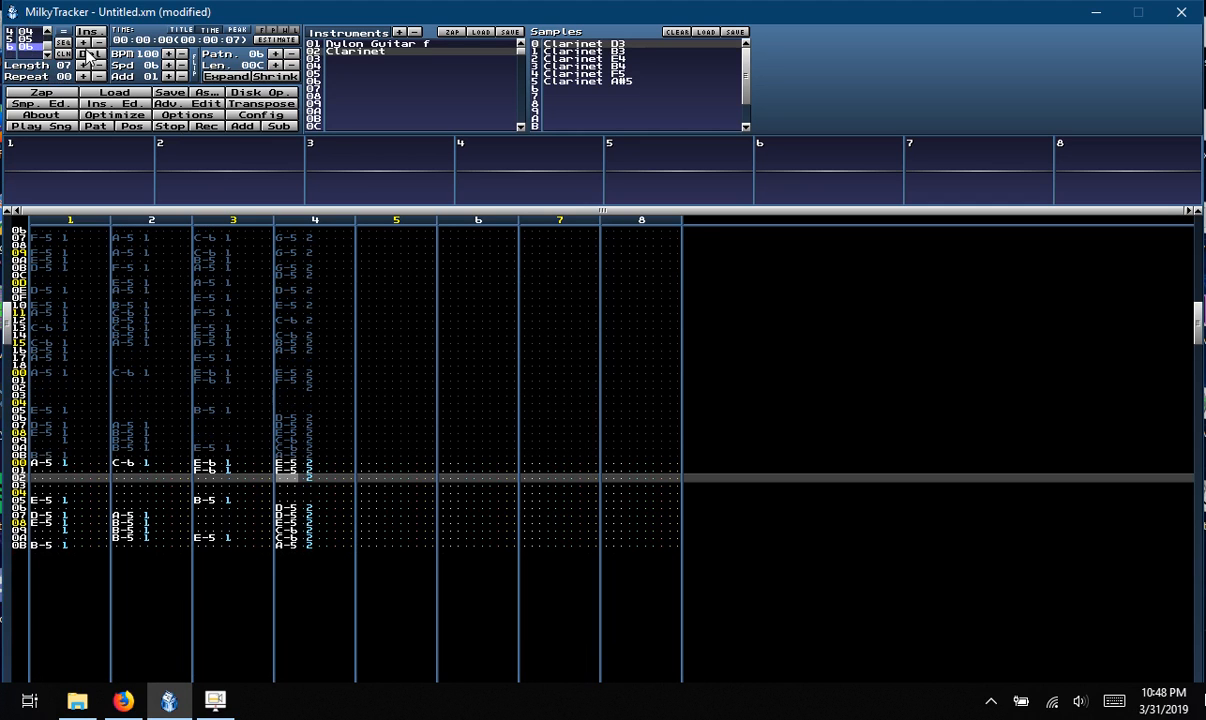
left_click(57, 128)
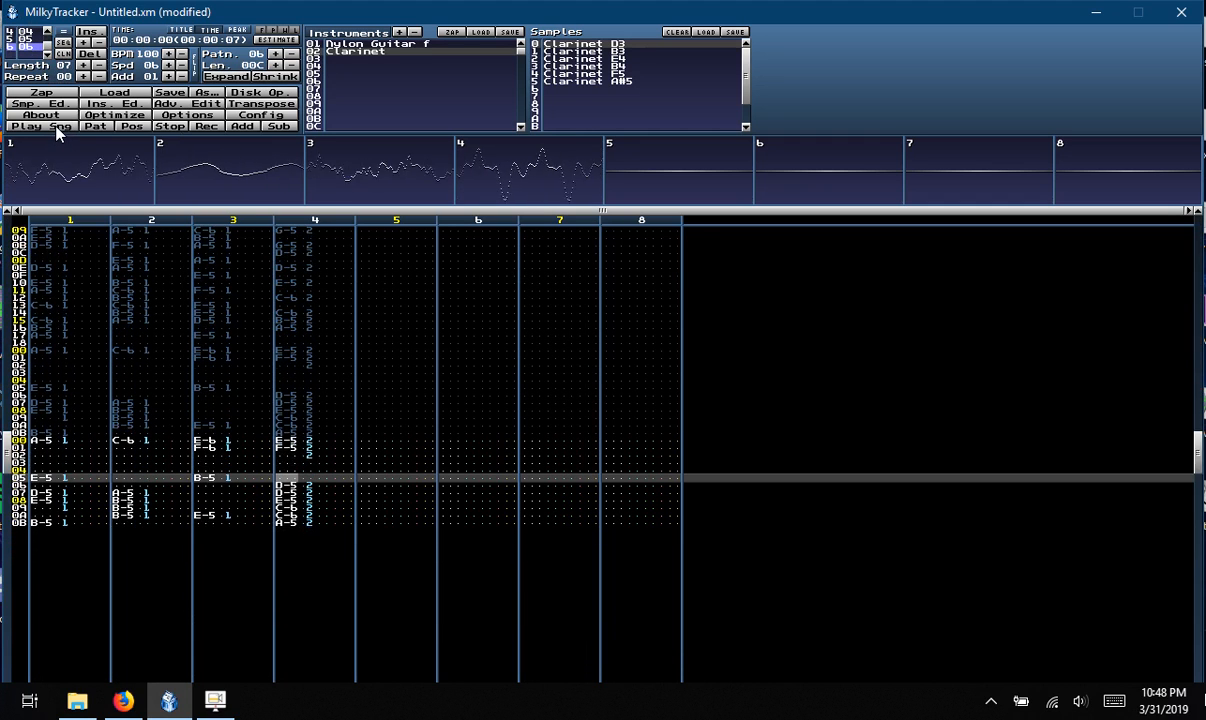
View pattern 05 in the song order, and replay the song from the start before stopping playback
left_click(166, 125)
left_click(48, 55)
left_click(48, 55)
left_click(48, 55)
left_click(48, 55)
left_click(48, 55)
left_click(48, 55)
left_click(25, 46)
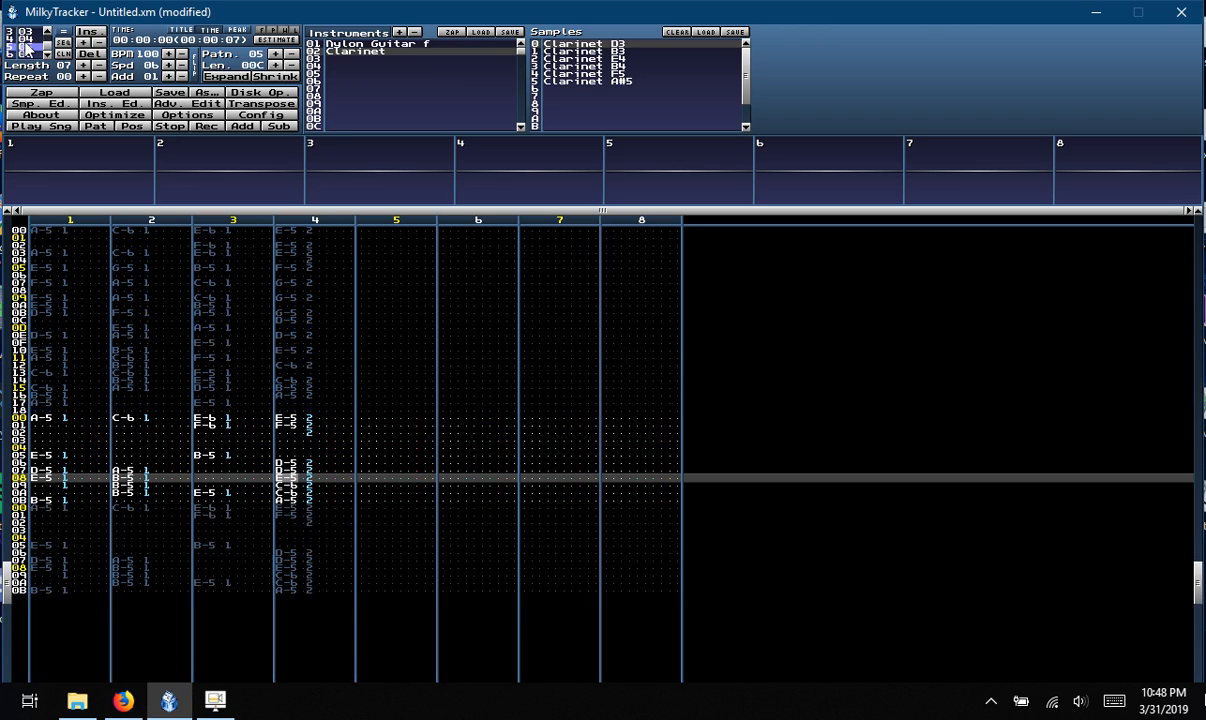
left_click(44, 127)
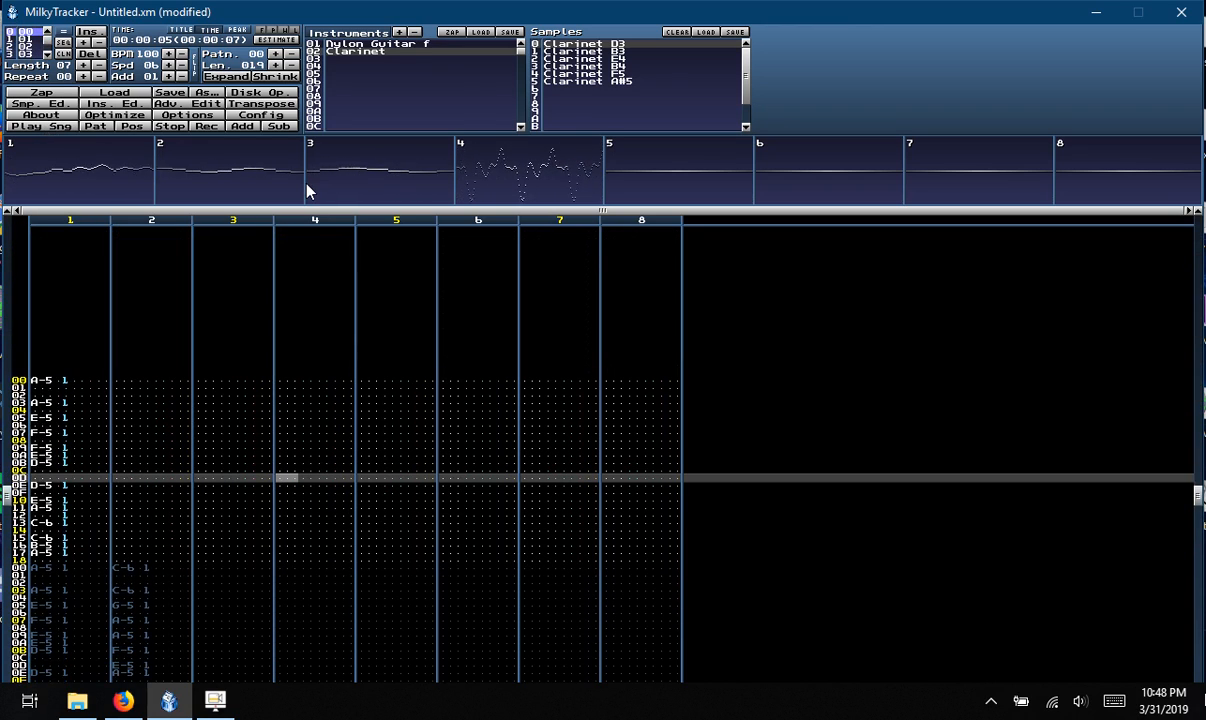
left_click(172, 125)
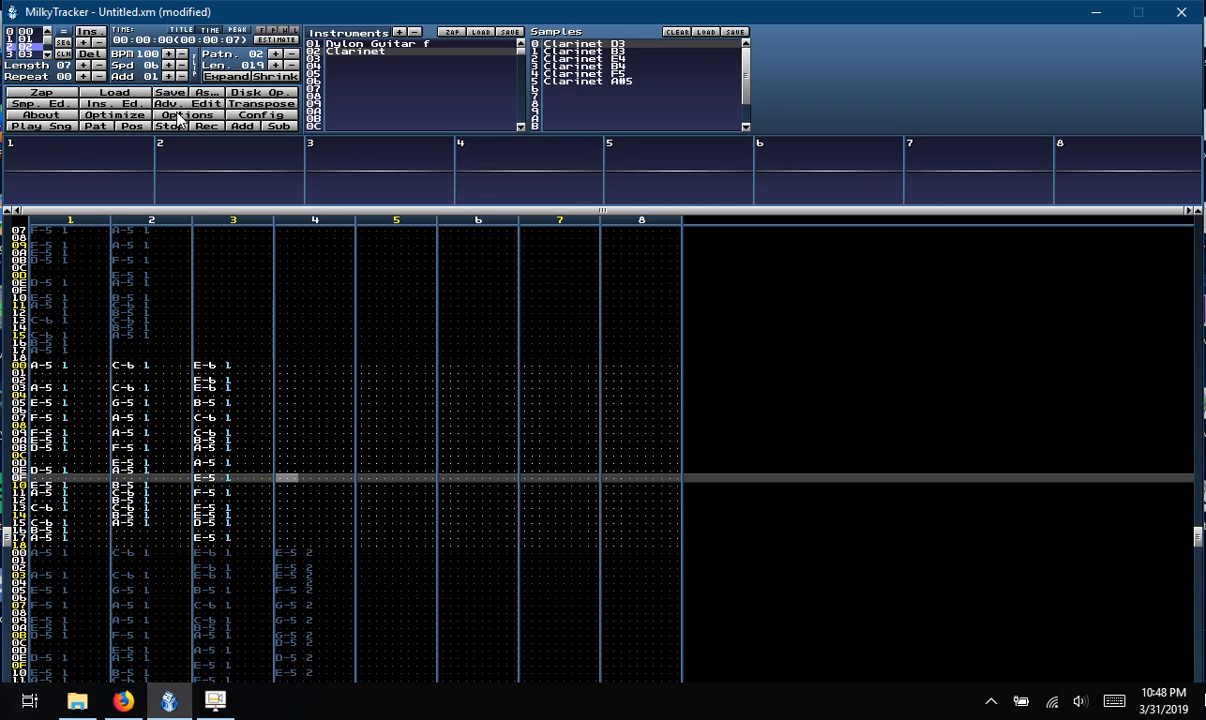
Select the Nylon Guitar instrument, enable note recording and extend pattern 06 to a length of 00D rows
left_click(378, 59)
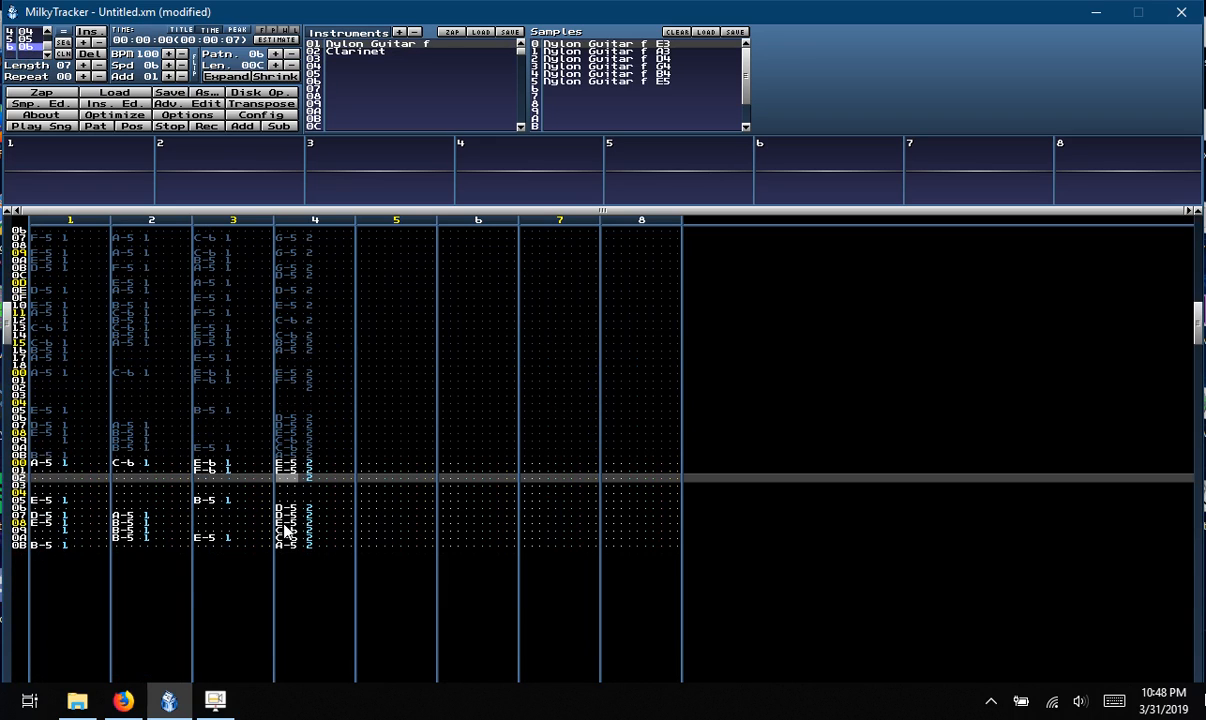
left_click(202, 546)
key("space")
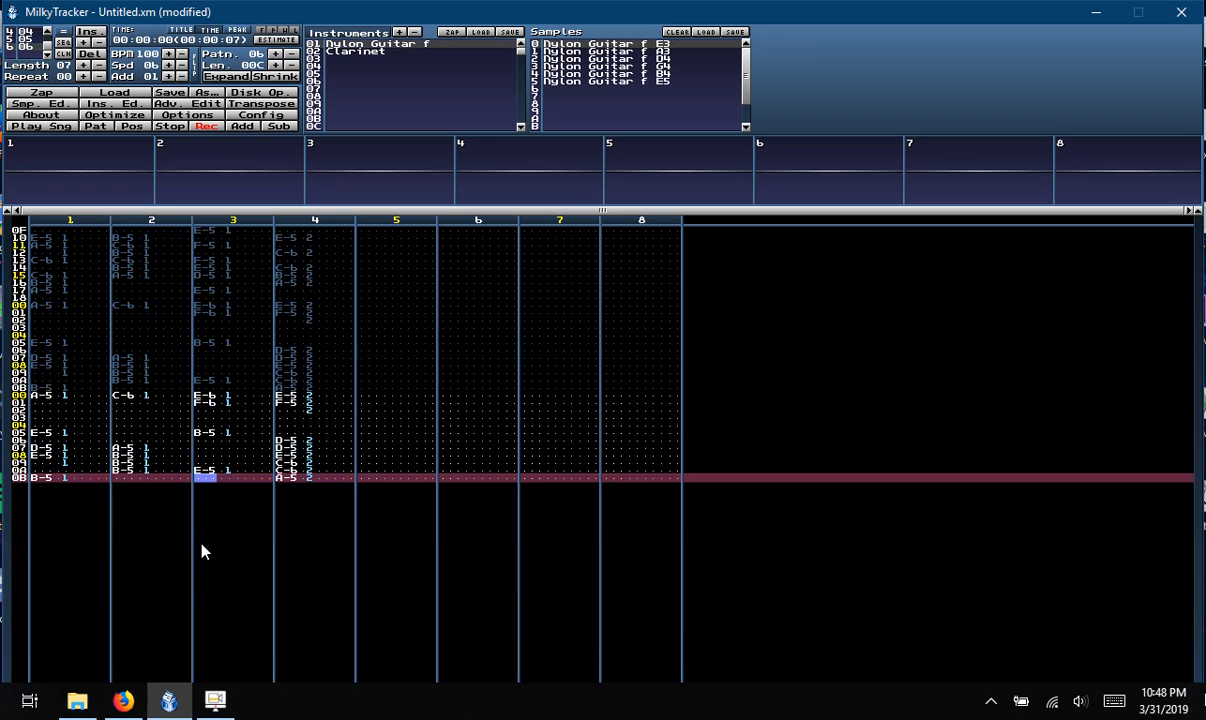
left_click(276, 65)
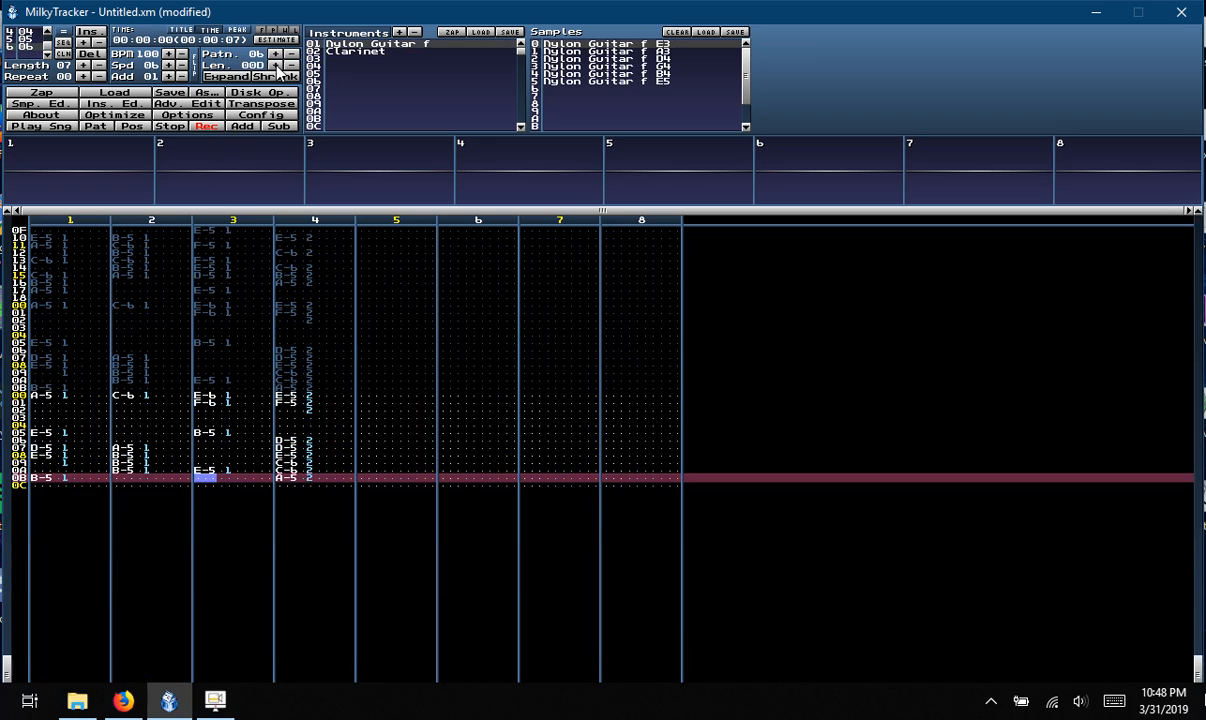
Enter a Nylon Guitar note A-4 in channel 4 at row 0C of pattern 06 and play the song back from the start
left_click(286, 488)
key("c")
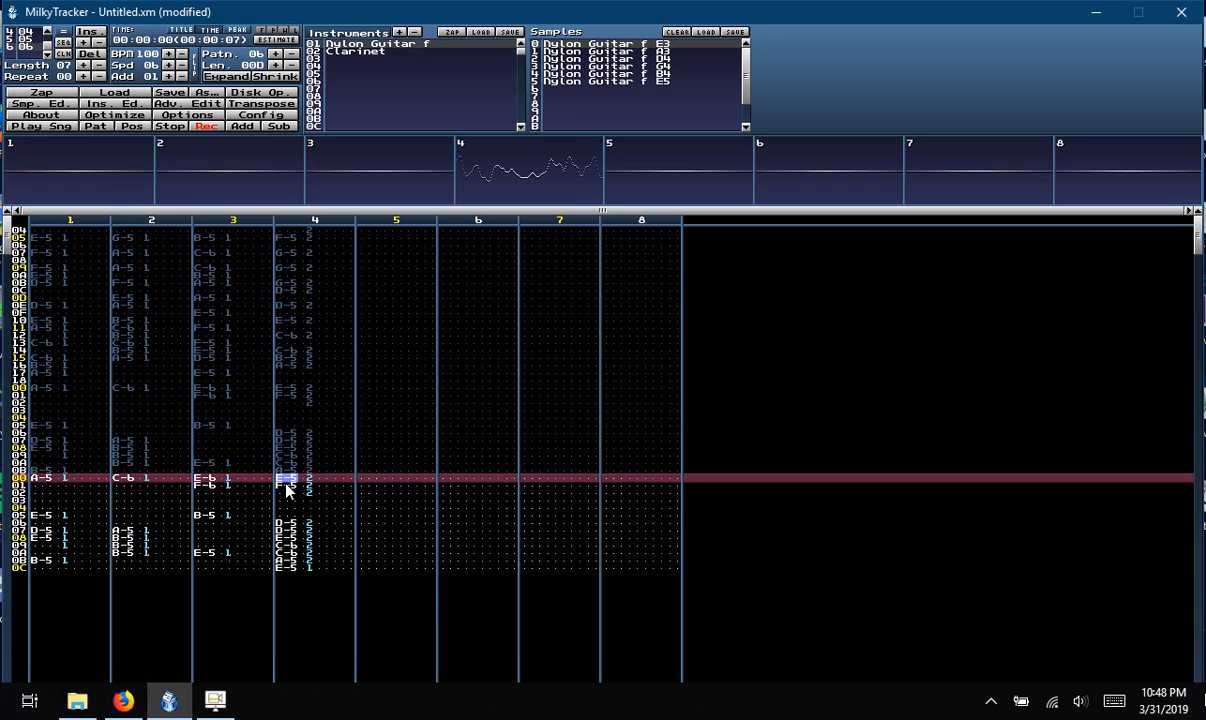
left_click(296, 566)
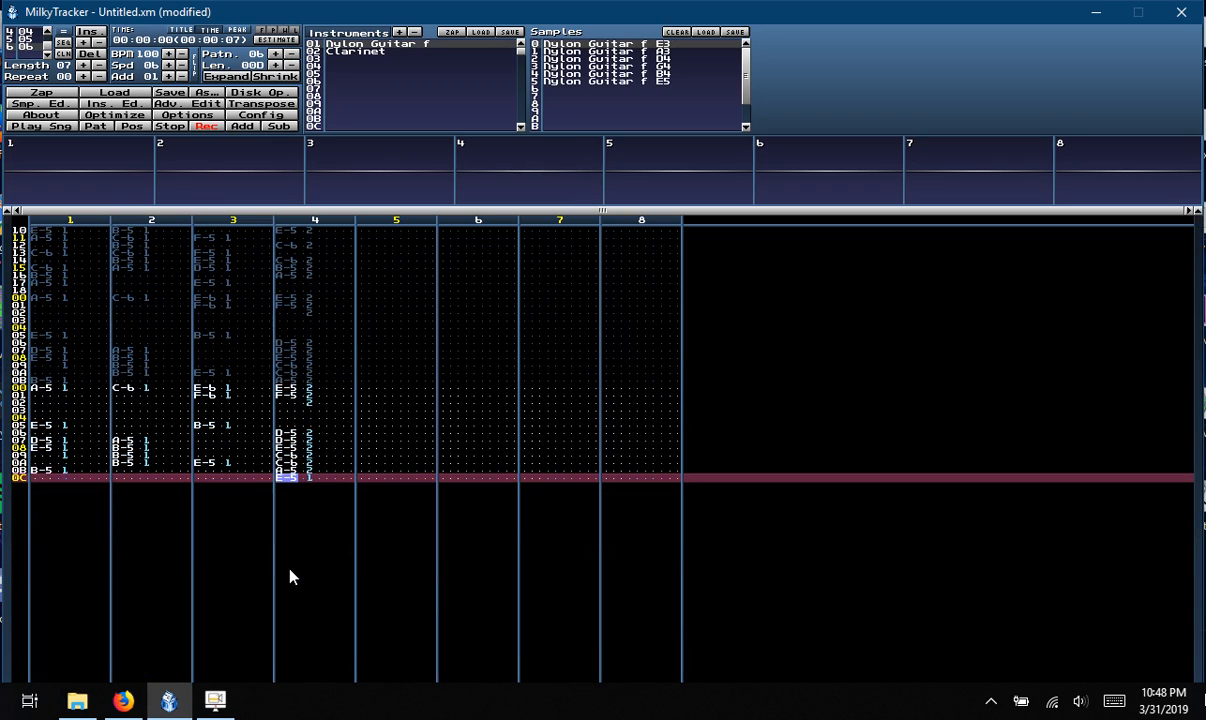
key("n")
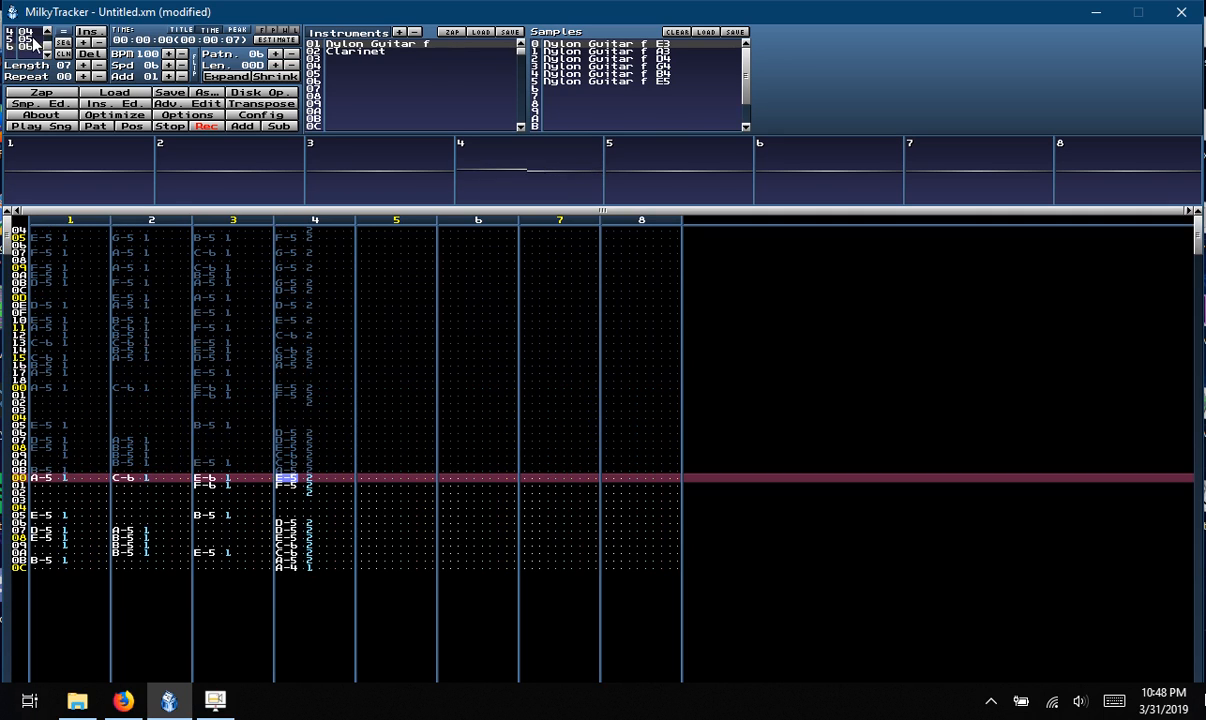
left_click(42, 126)
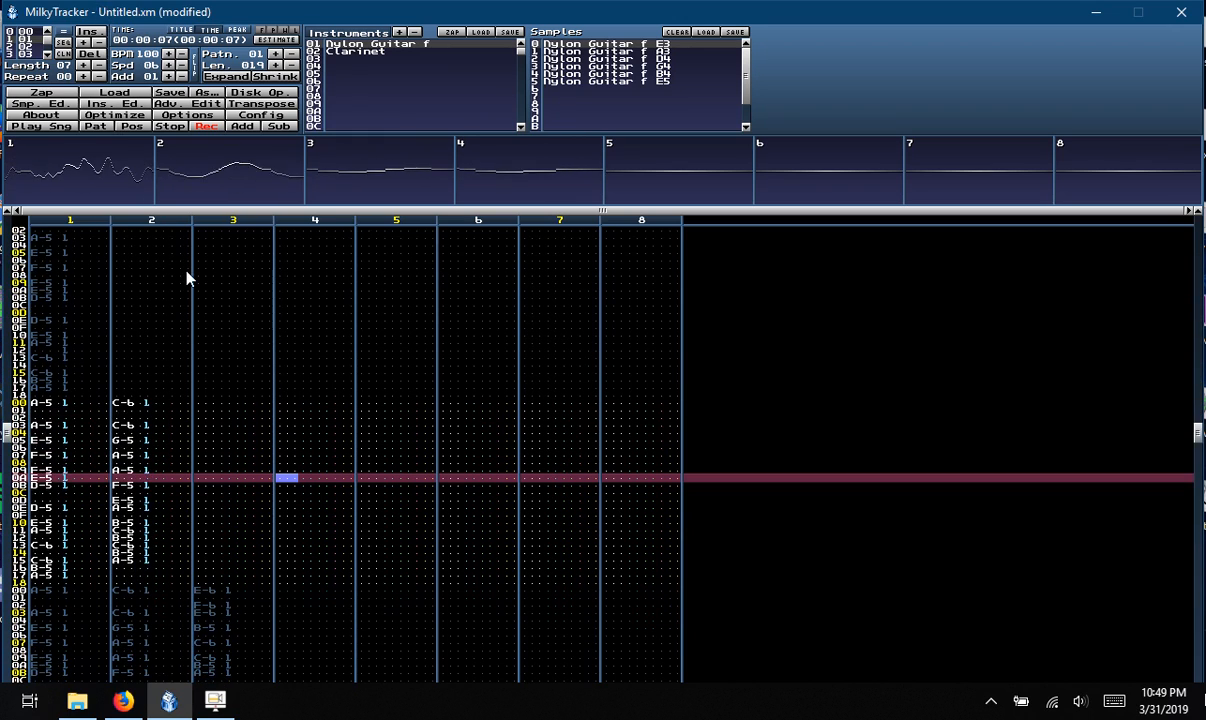
left_click(167, 124)
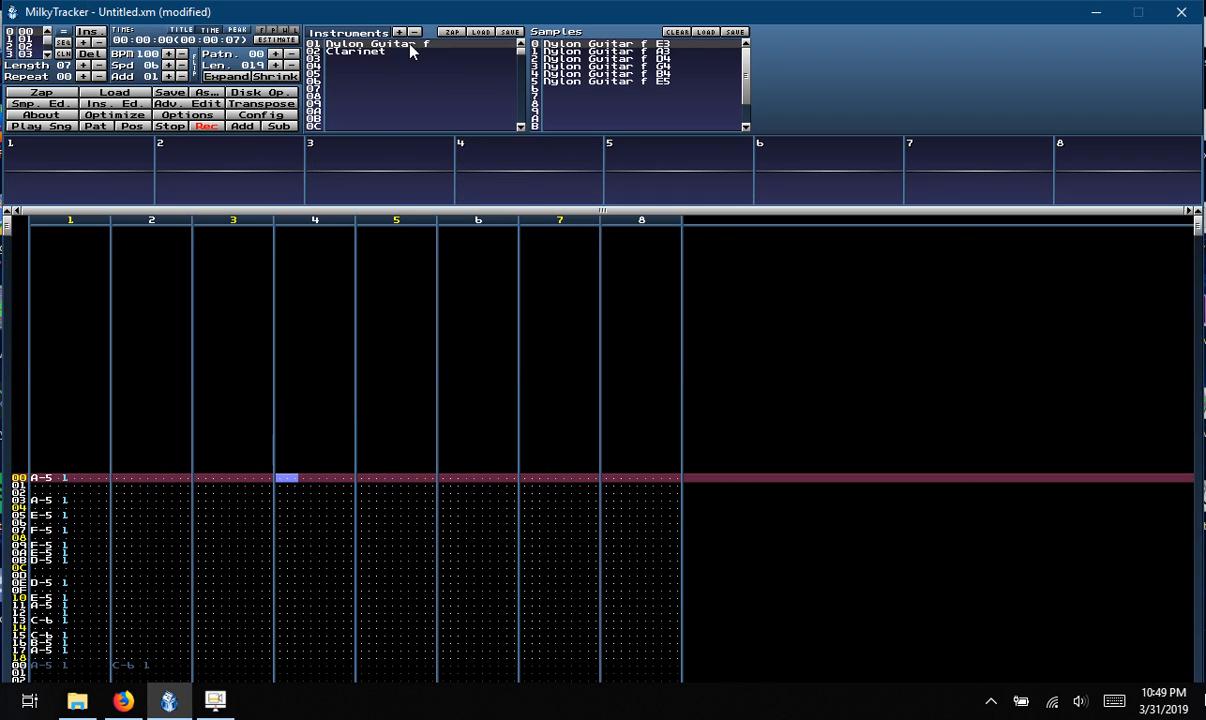
Save the song in XM format to the Music folder as "milky piggy.xm", without replacing the existing Untitled.xm
left_click(237, 95)
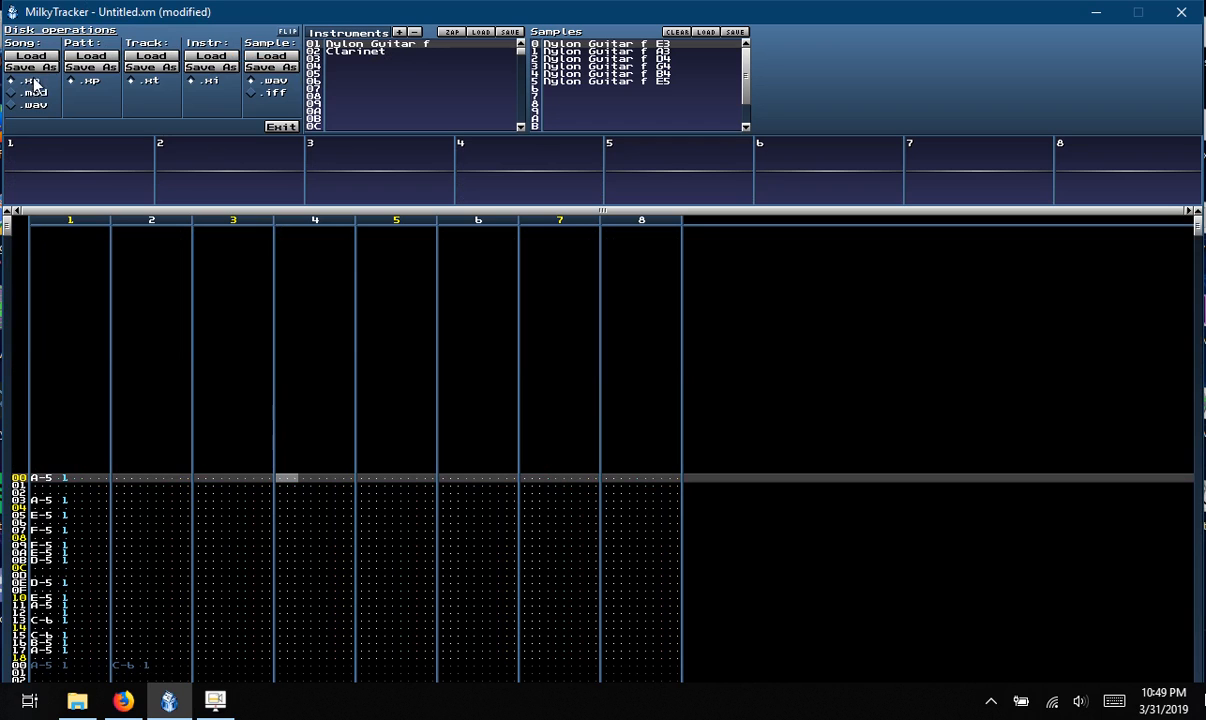
left_click(37, 67)
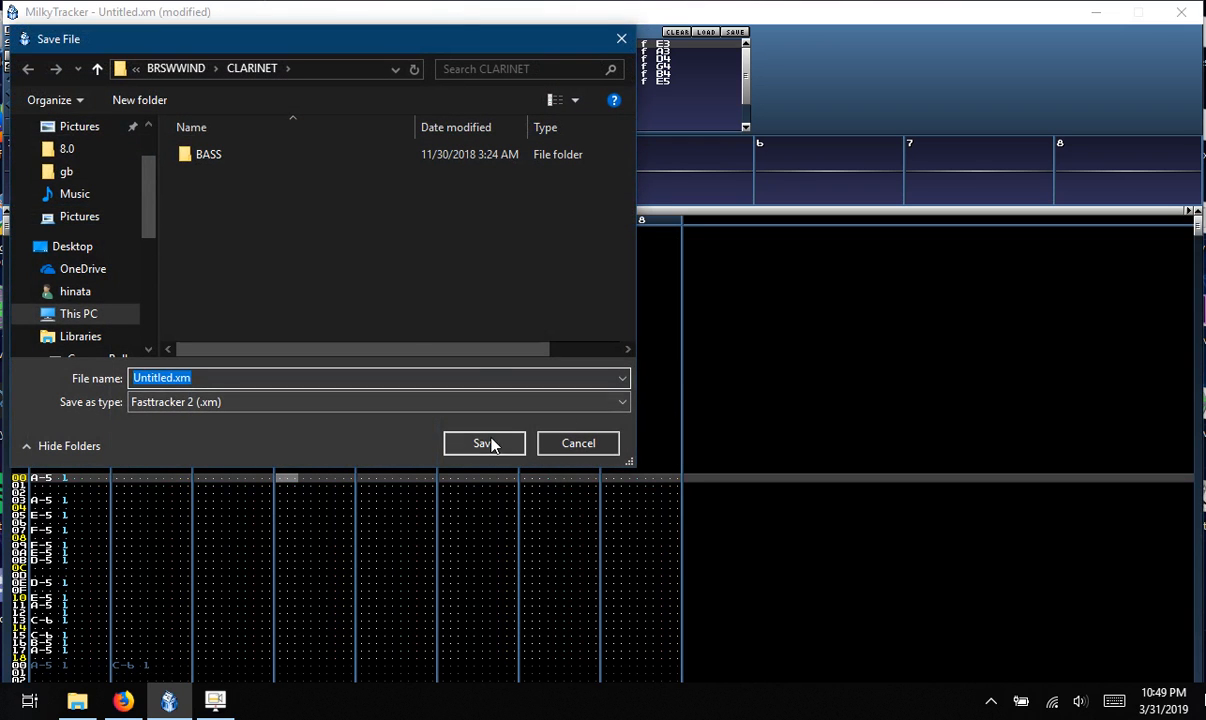
scroll(87, 285, "down", 2)
scroll(85, 265, "down", 3)
scroll(80, 135, "up", 8)
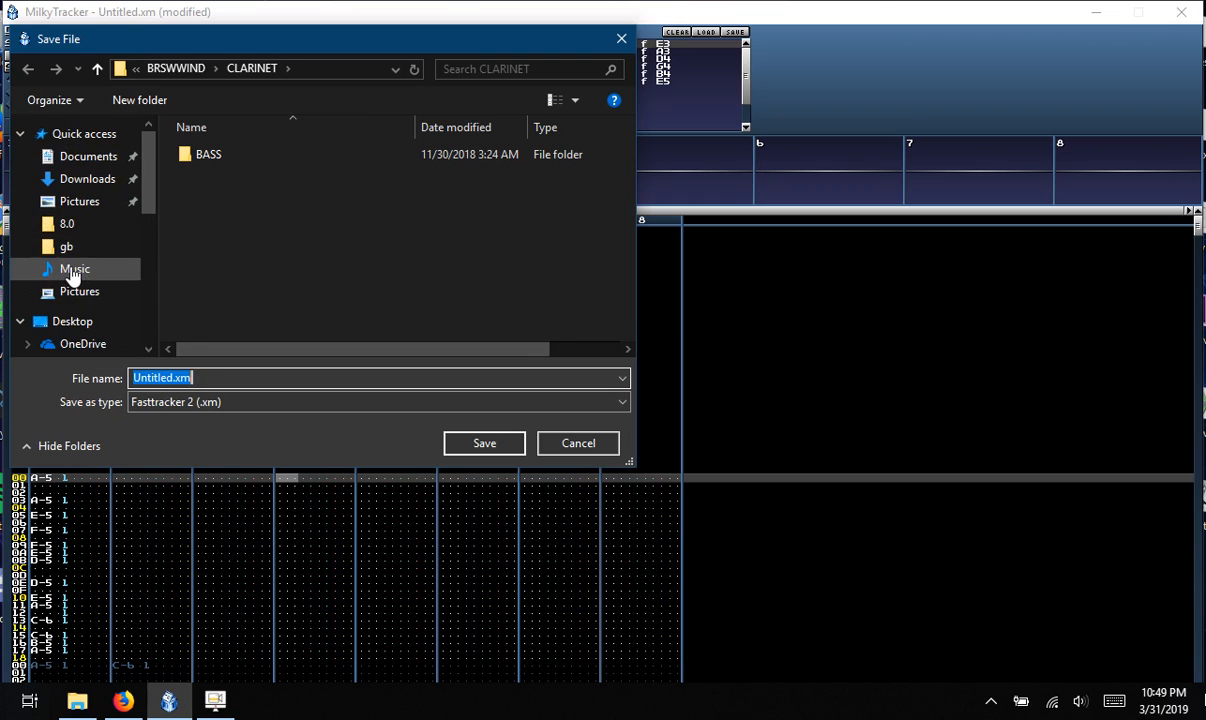
left_click(72, 270)
left_click(478, 447)
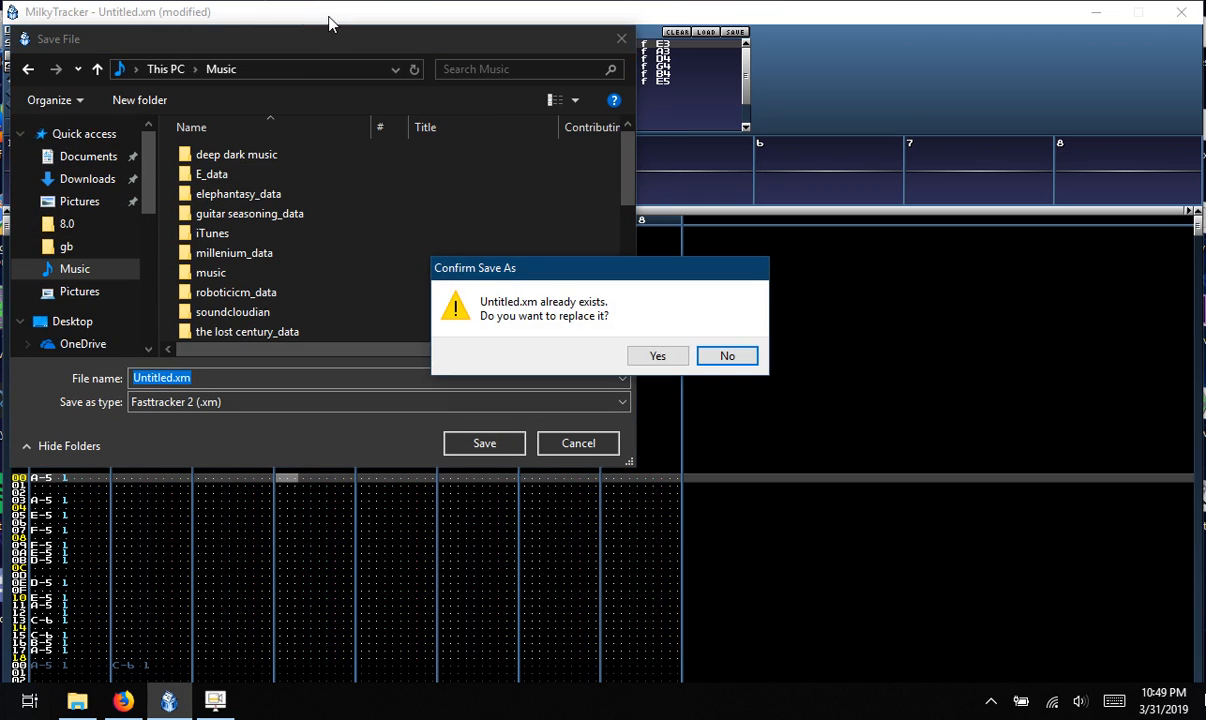
left_click(721, 357)
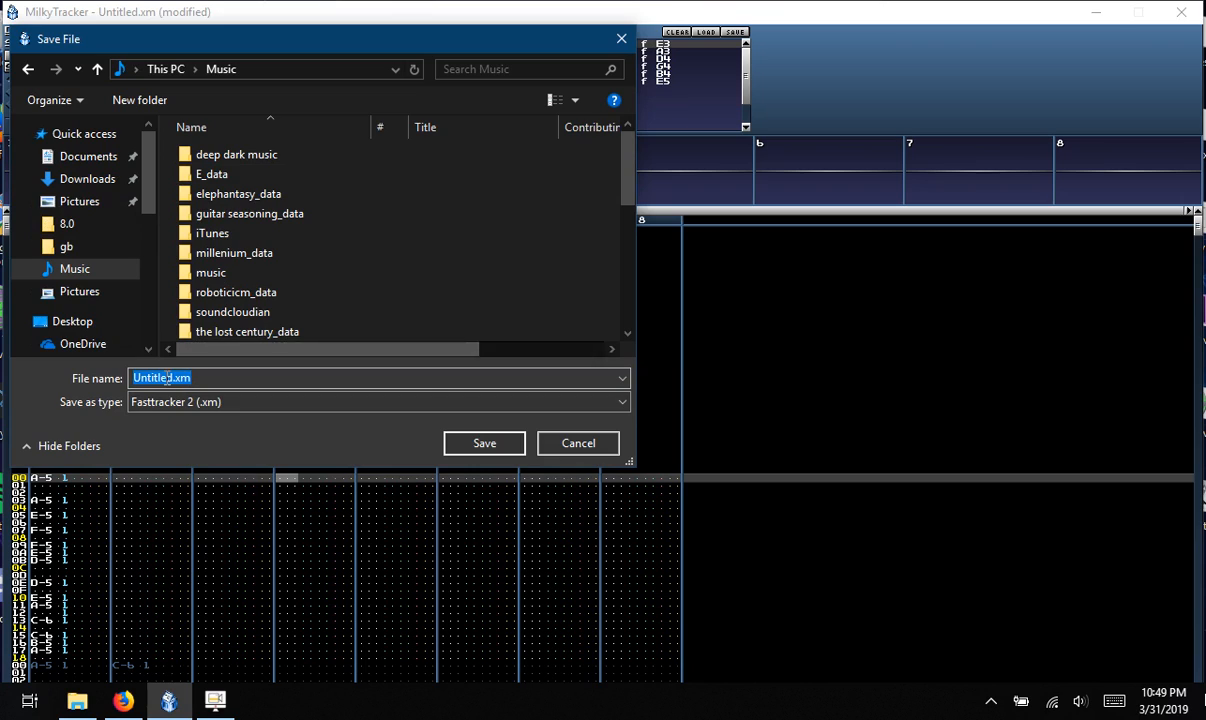
key("Home")
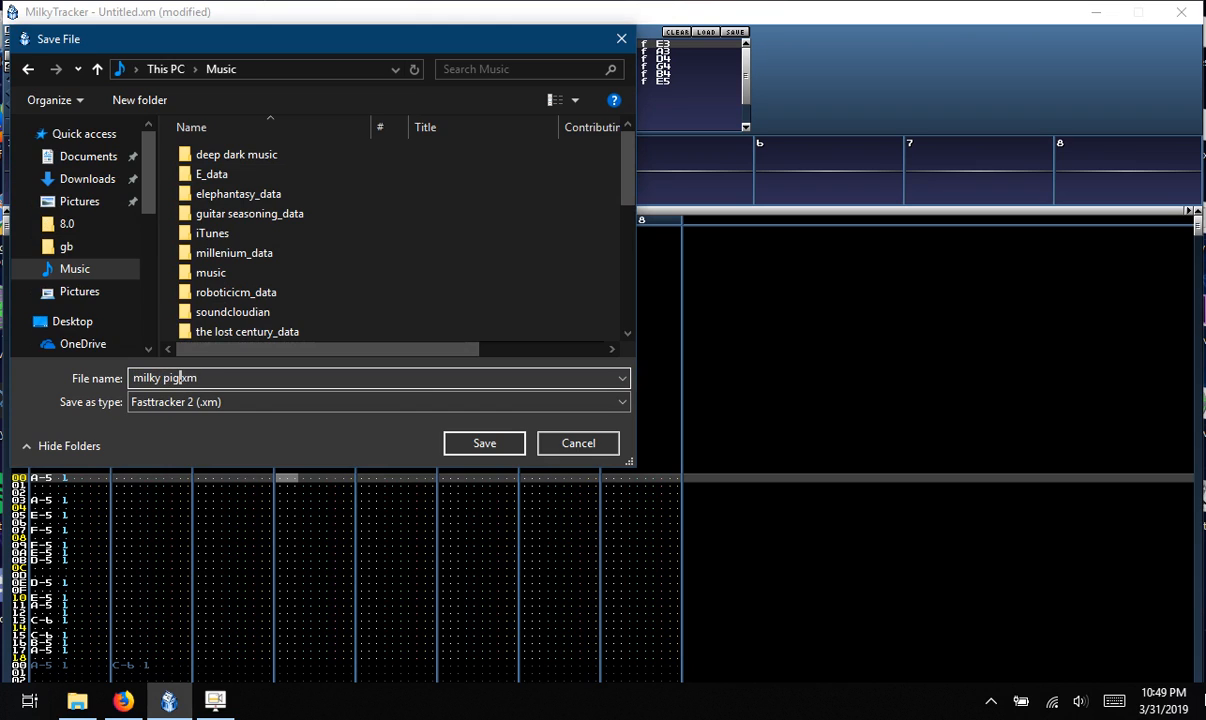
left_click(482, 442)
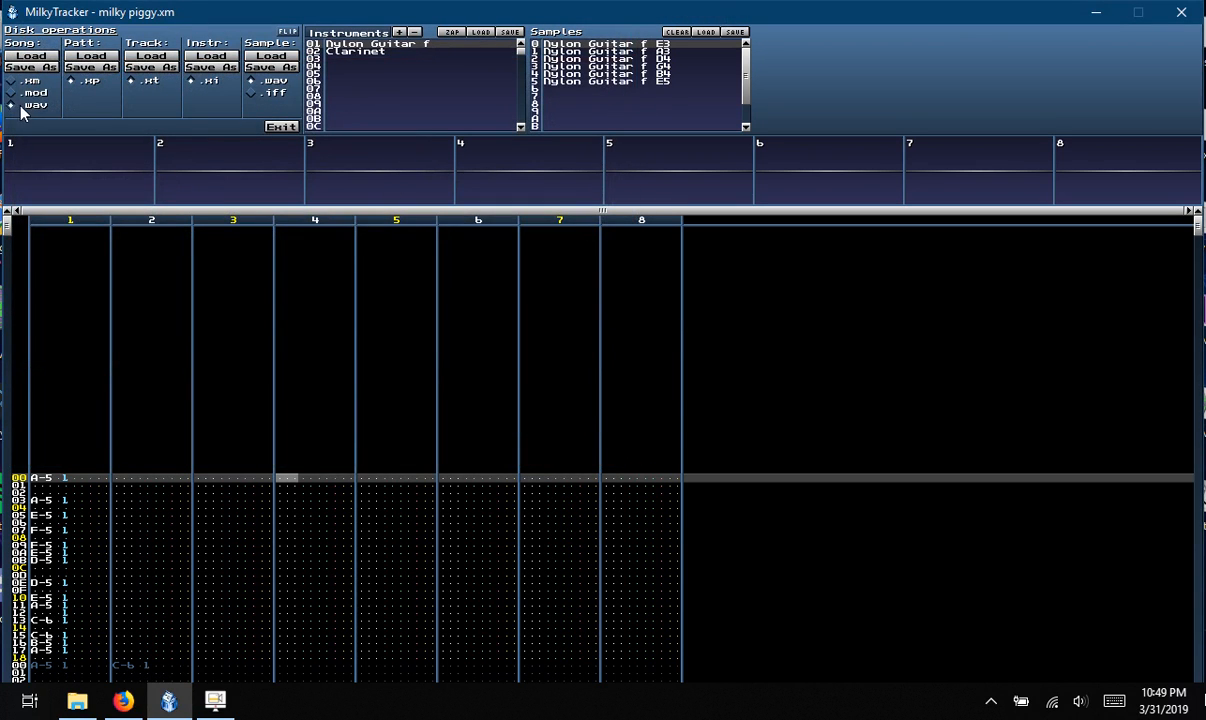
Export song positions 00 to 06 as an uncompressed 48000 Hz WAV named "milky piggy.wav" in the Music folder
left_click(33, 67)
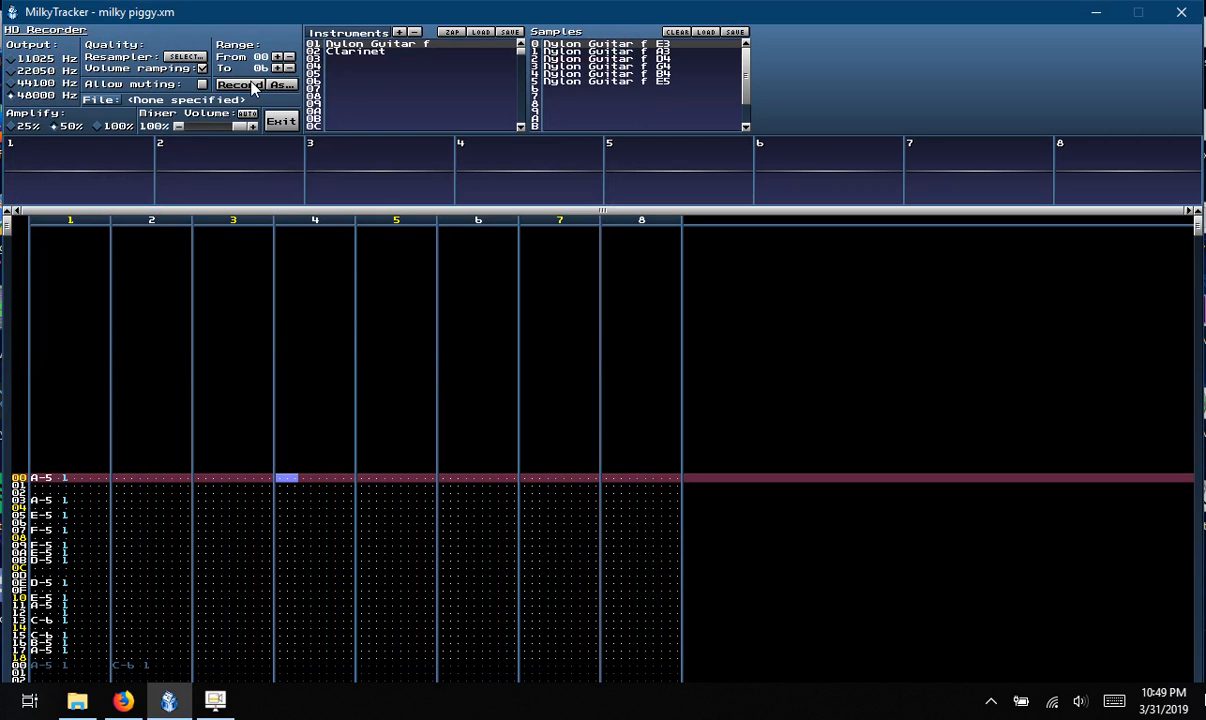
left_click(249, 85)
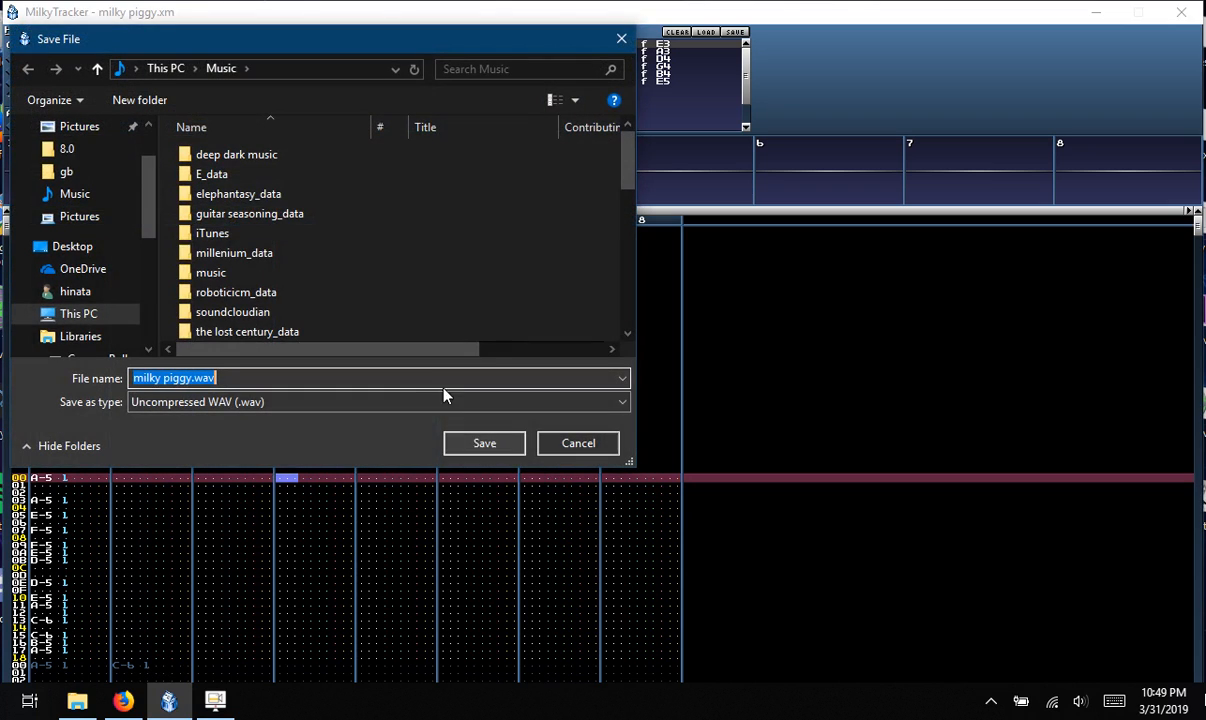
left_click(478, 445)
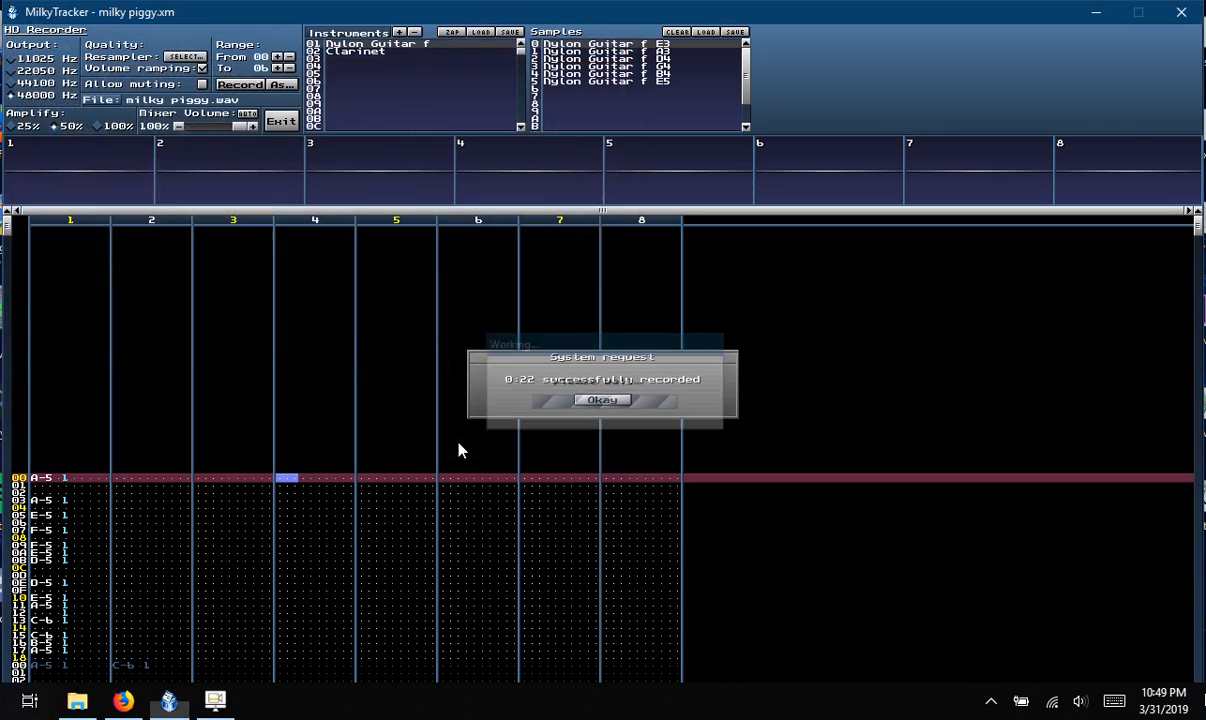
left_click(605, 401)
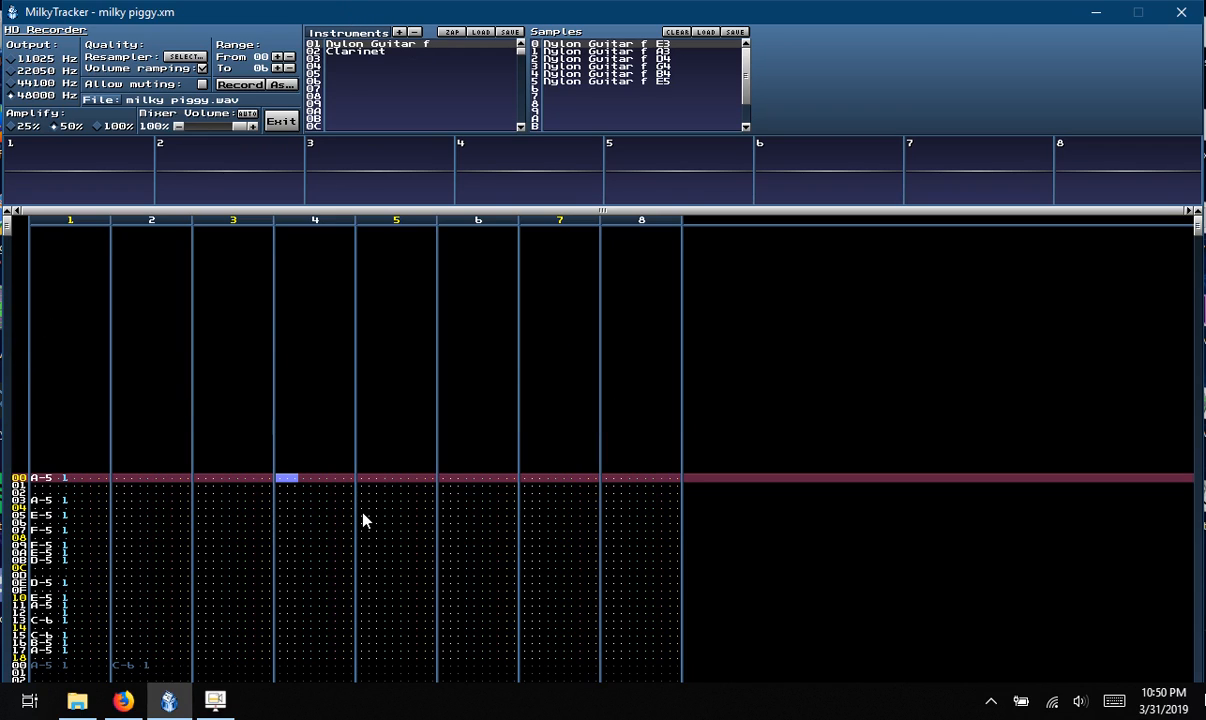
mouse_move(235, 696)
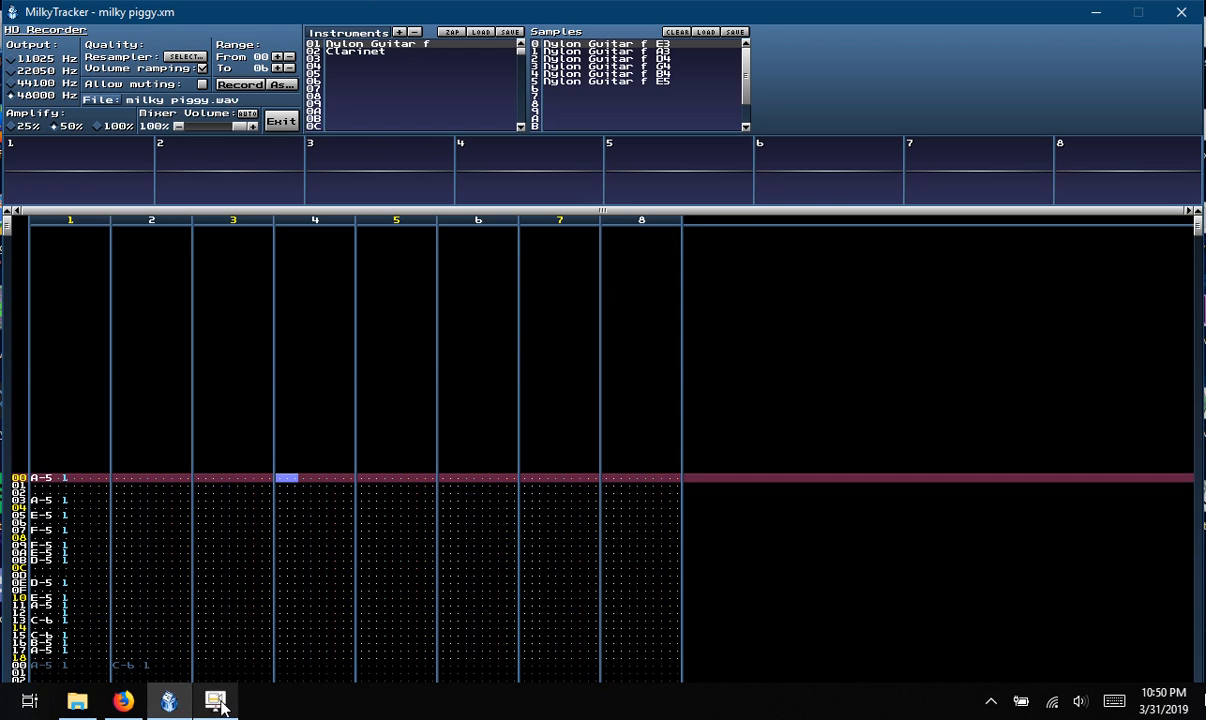
left_click(218, 703)
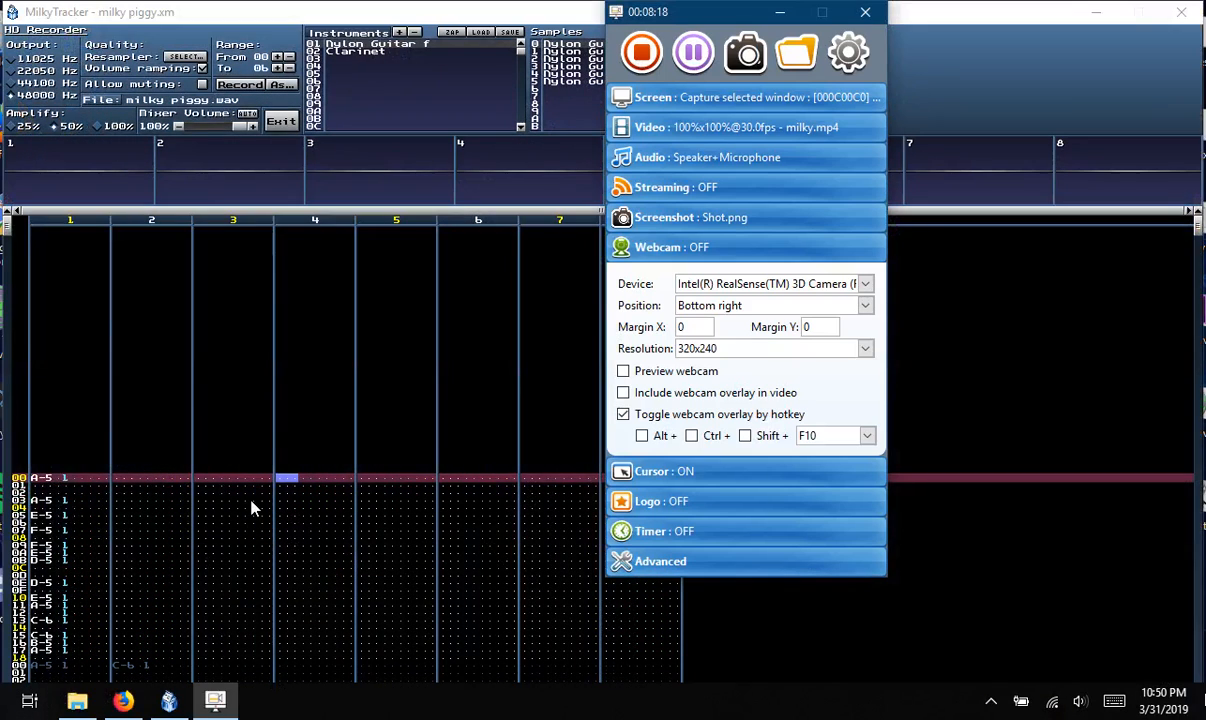